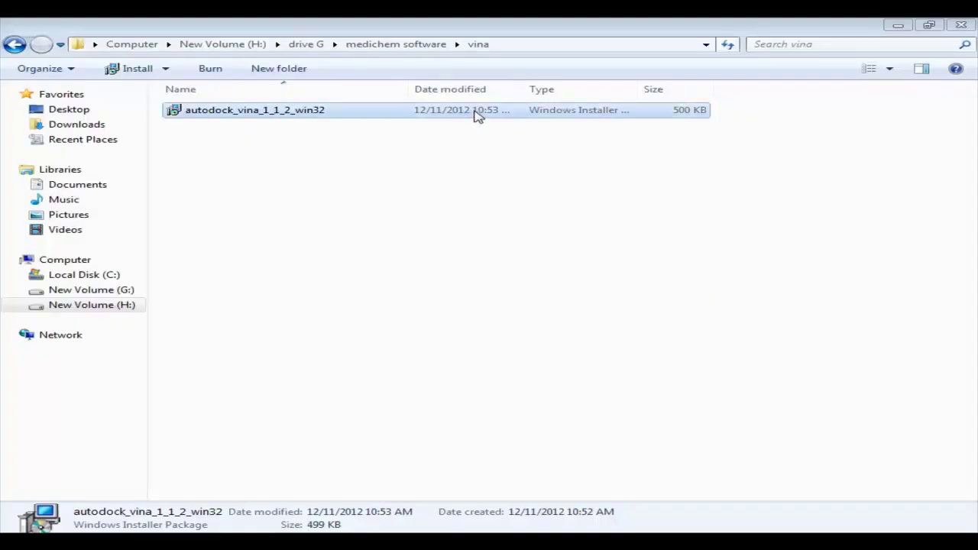
# Launch the AutoDock Vina installer and accept the licence agreement
pyautogui.doubleClick(477, 115)
pyautogui.click(542, 297)
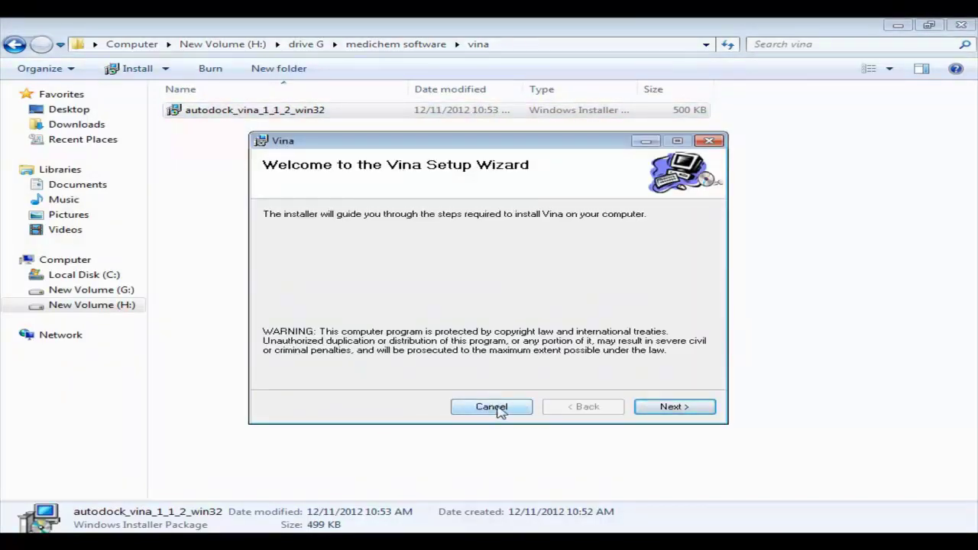
pyautogui.click(690, 410)
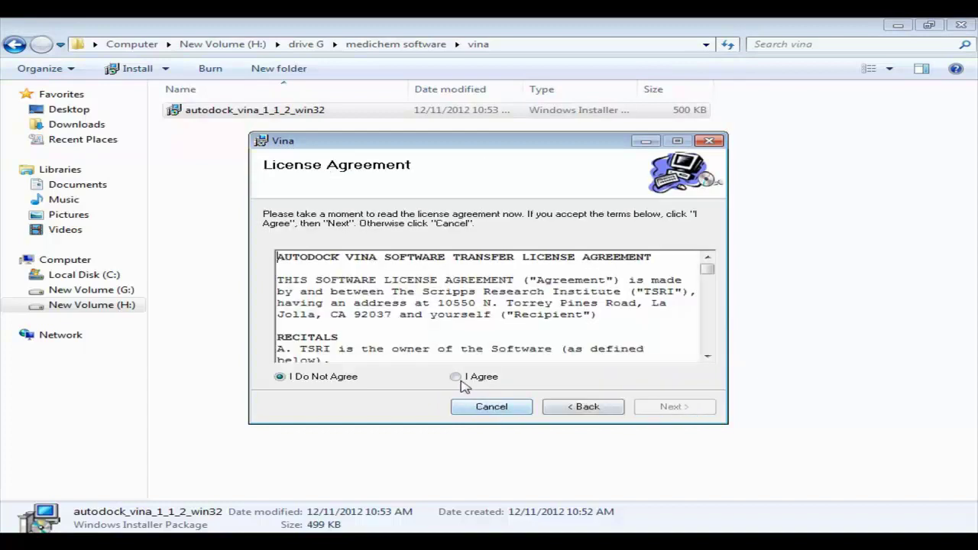
pyautogui.click(456, 377)
pyautogui.click(671, 411)
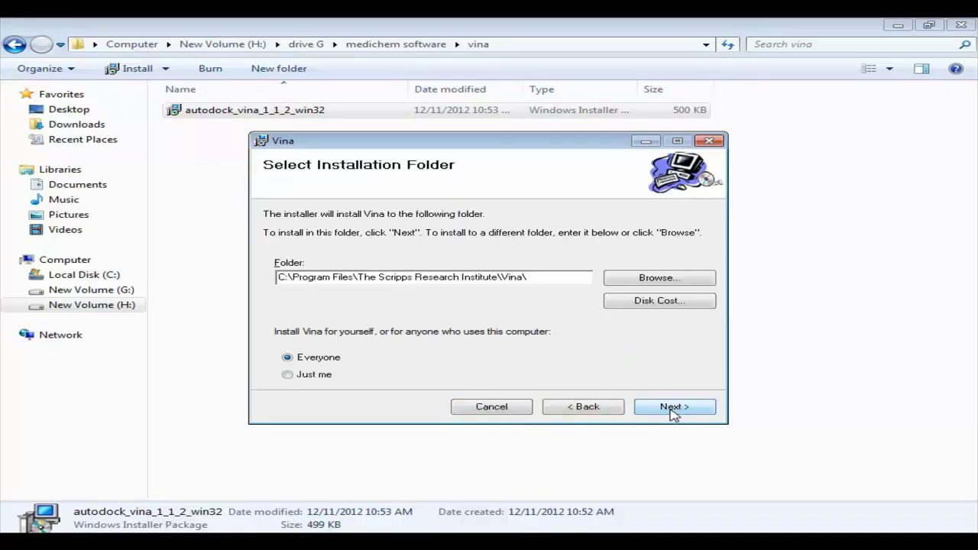
# Create a new C:\vina folder as the install location and install Vina there
pyautogui.click(674, 280)
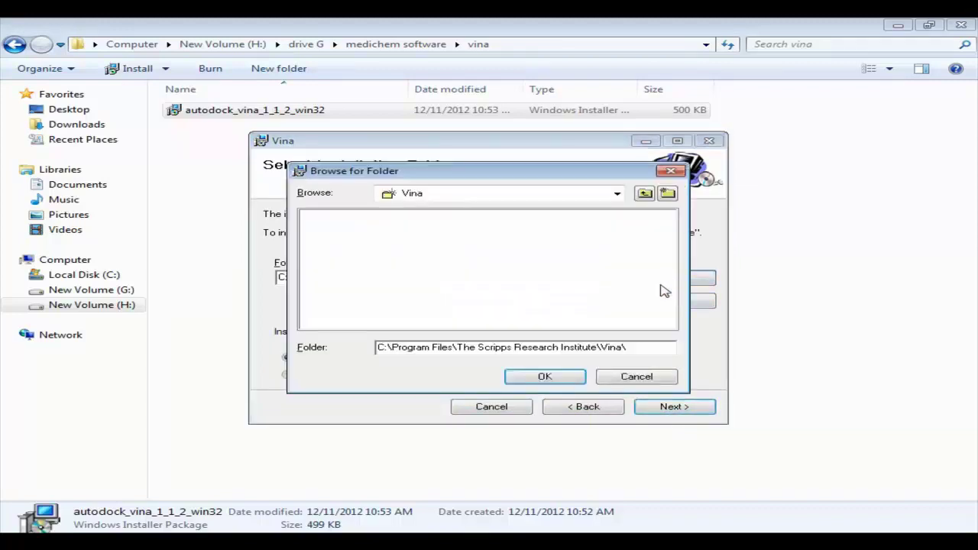
pyautogui.click(645, 193)
pyautogui.click(645, 193)
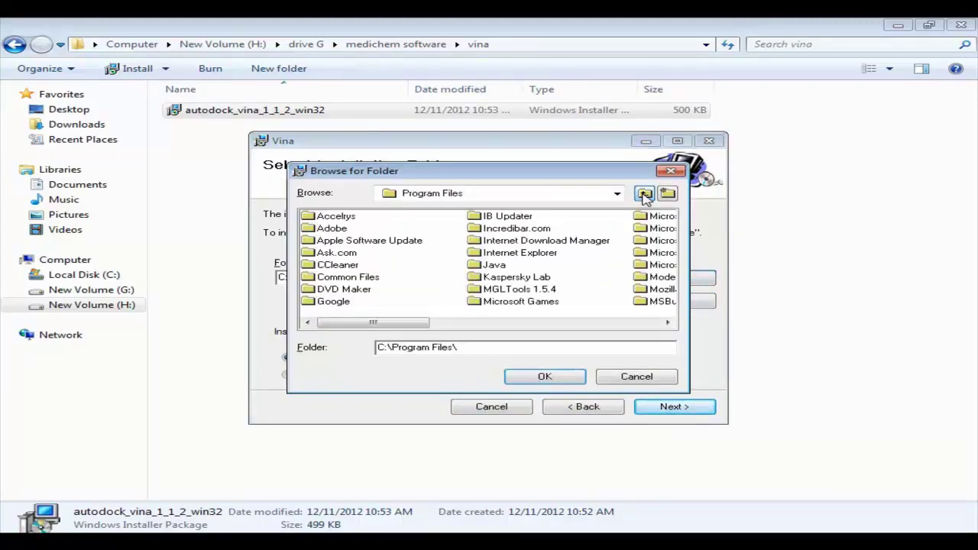
pyautogui.click(645, 193)
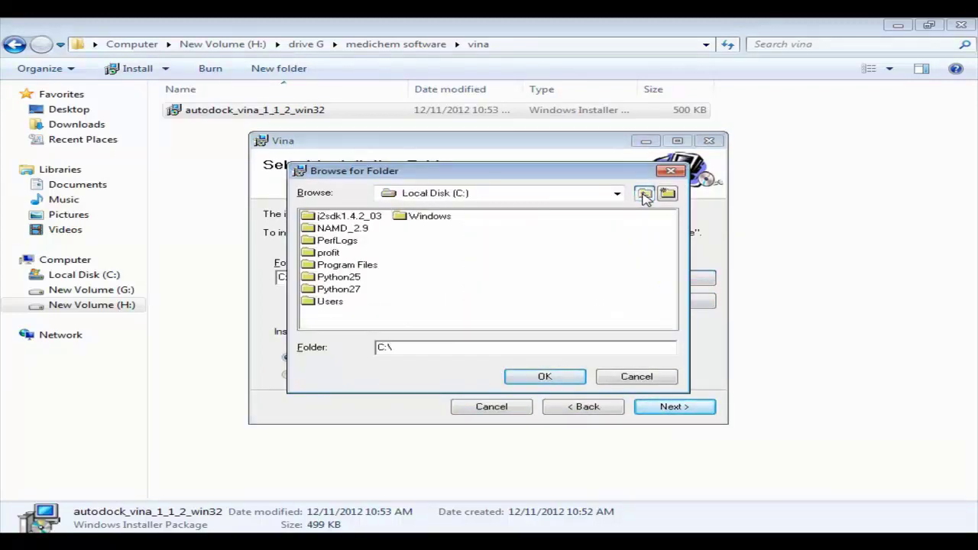
pyautogui.click(667, 194)
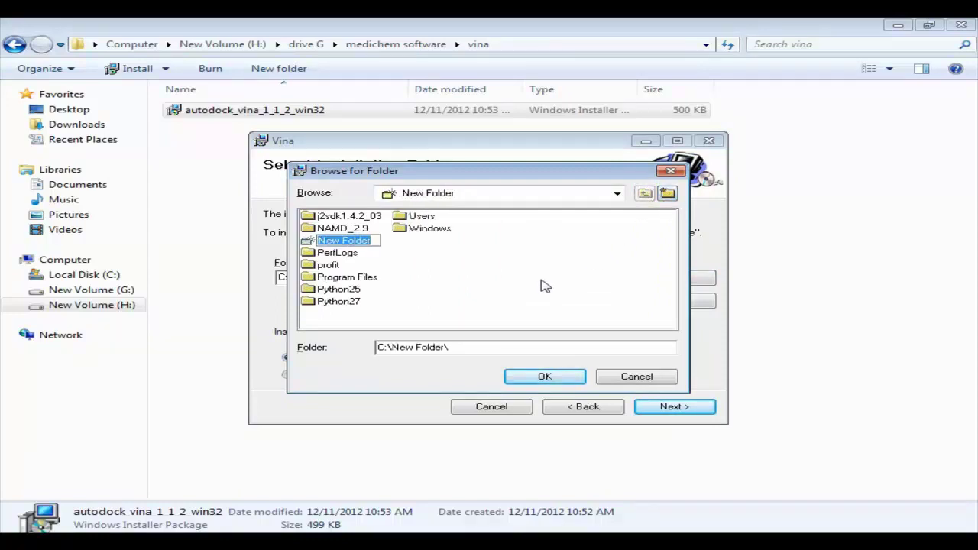
pyautogui.write('vina')
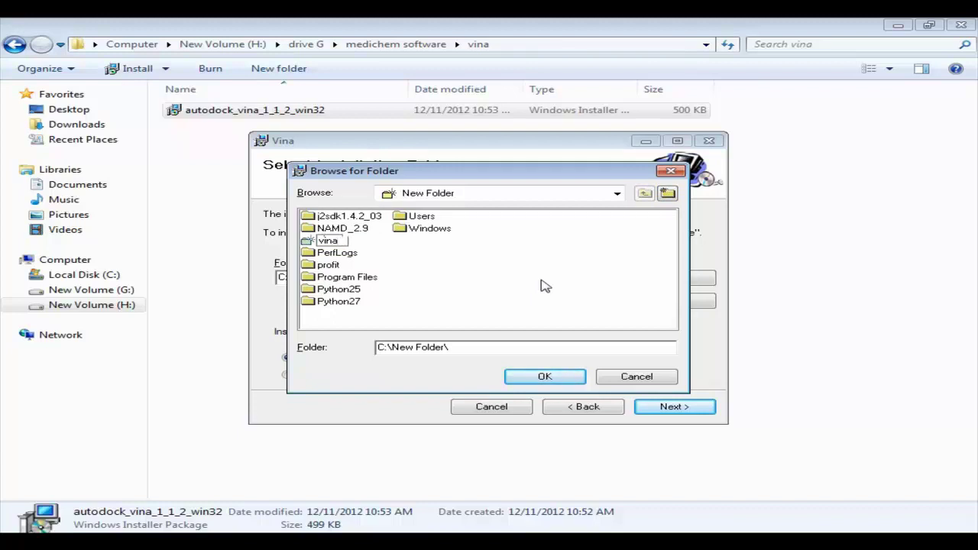
pyautogui.click(544, 376)
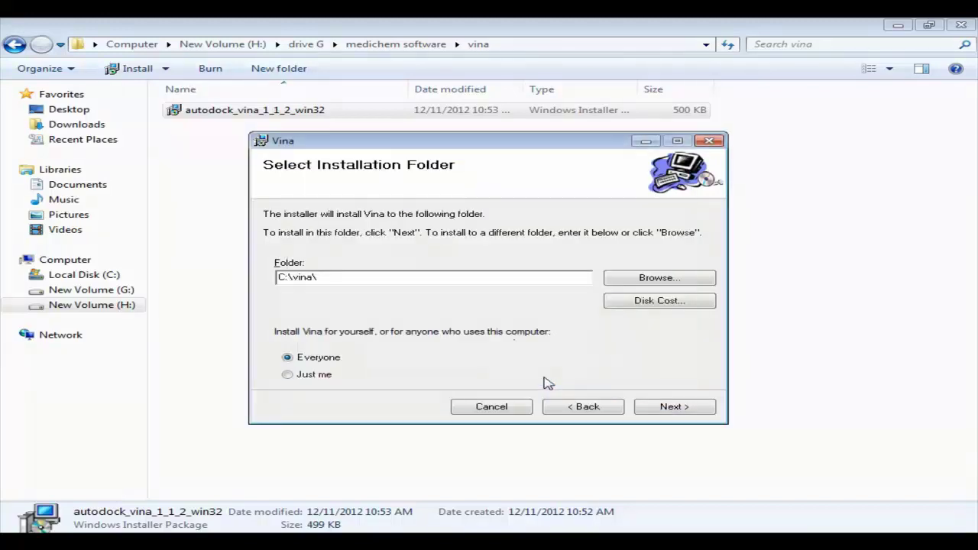
pyautogui.click(673, 409)
pyautogui.click(675, 409)
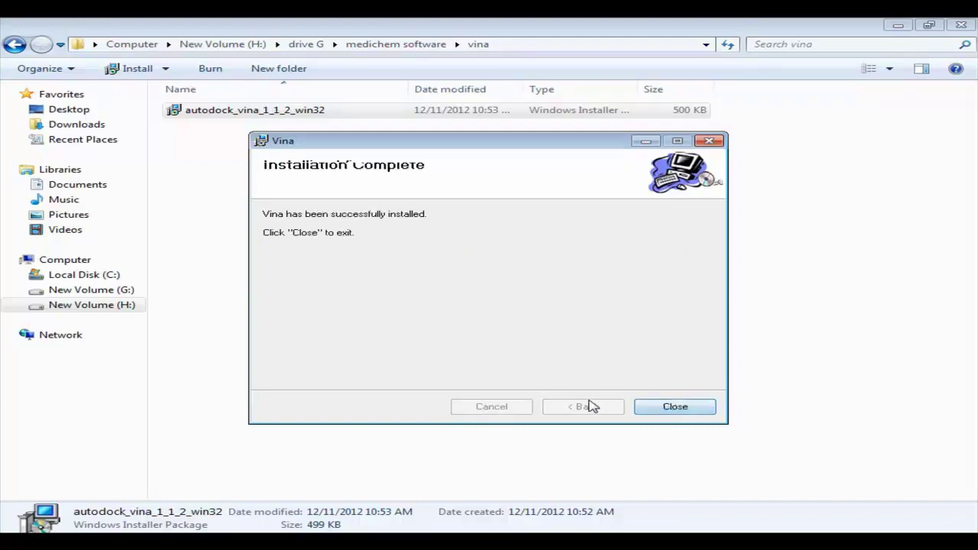
# Close the Vina installer from its Installation Complete page
pyautogui.click(677, 409)
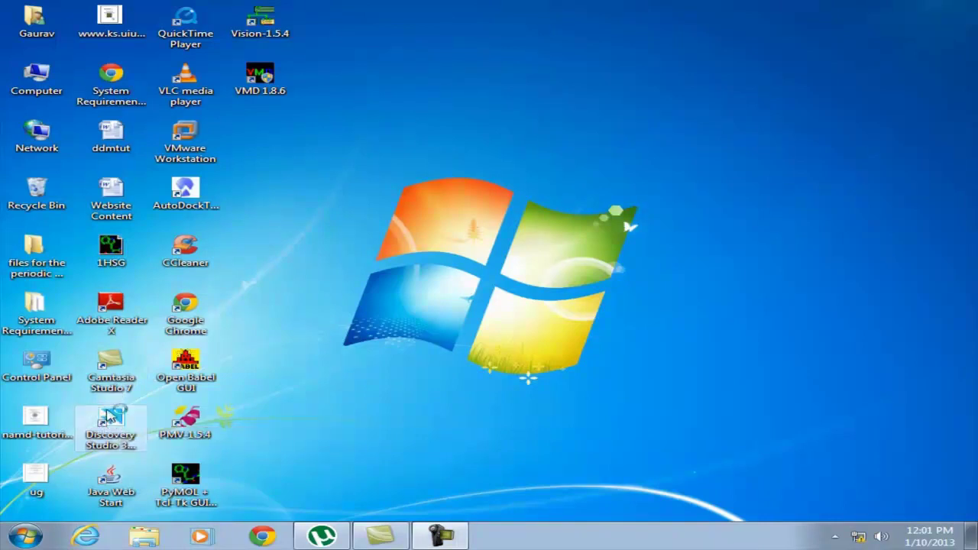
# Launch Discovery Studio 3.5 Visualizer showing 1HSG as a ribbon, and rotate it slightly
pyautogui.doubleClick(108, 417)
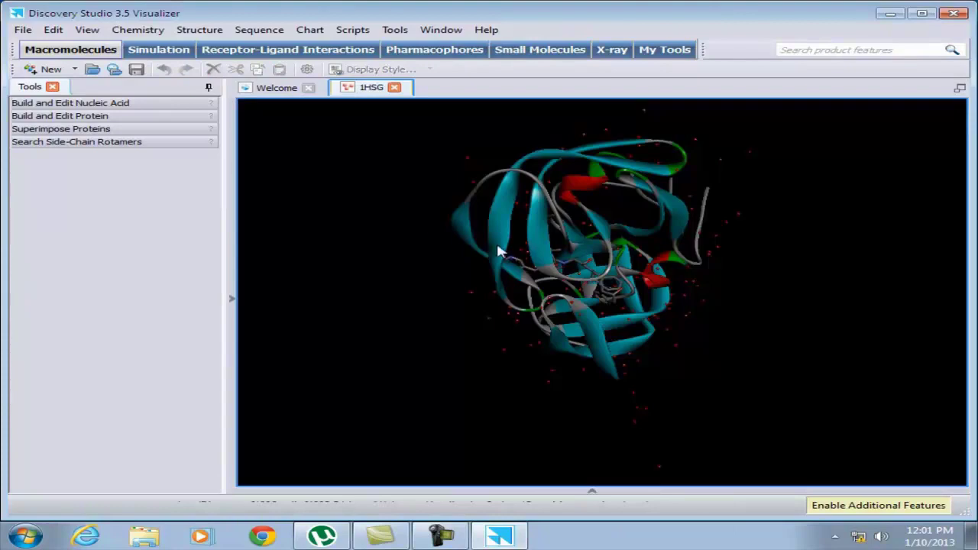
pyautogui.moveTo(633, 295); pyautogui.dragTo(531, 399, button='right')
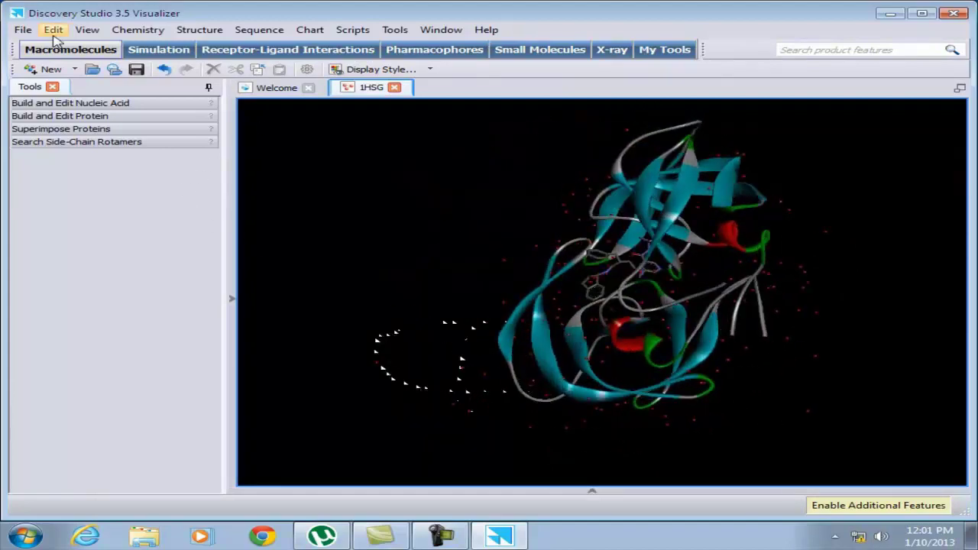
# Show only the ligand binding site atoms via Scripts > Ligand Interactions
pyautogui.click(354, 32)
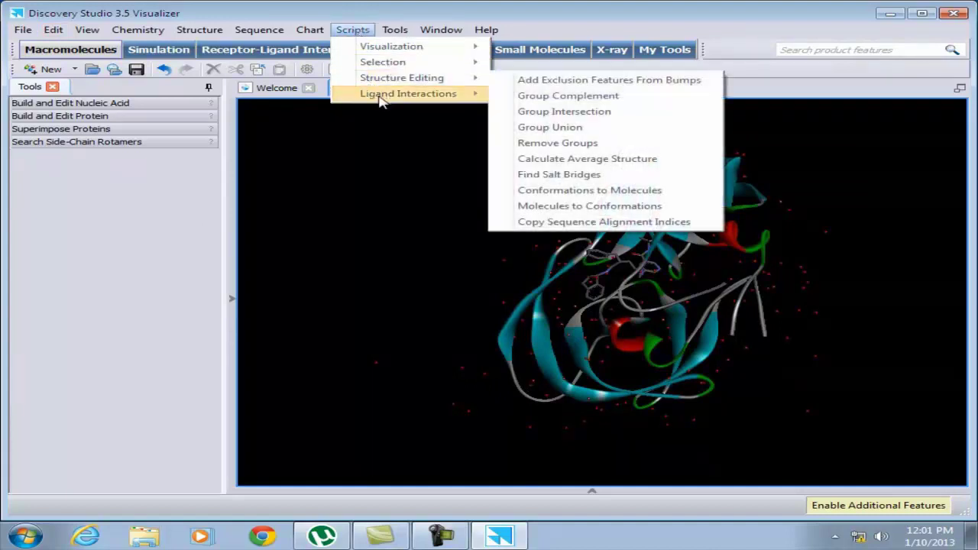
pyautogui.moveTo(382, 101)
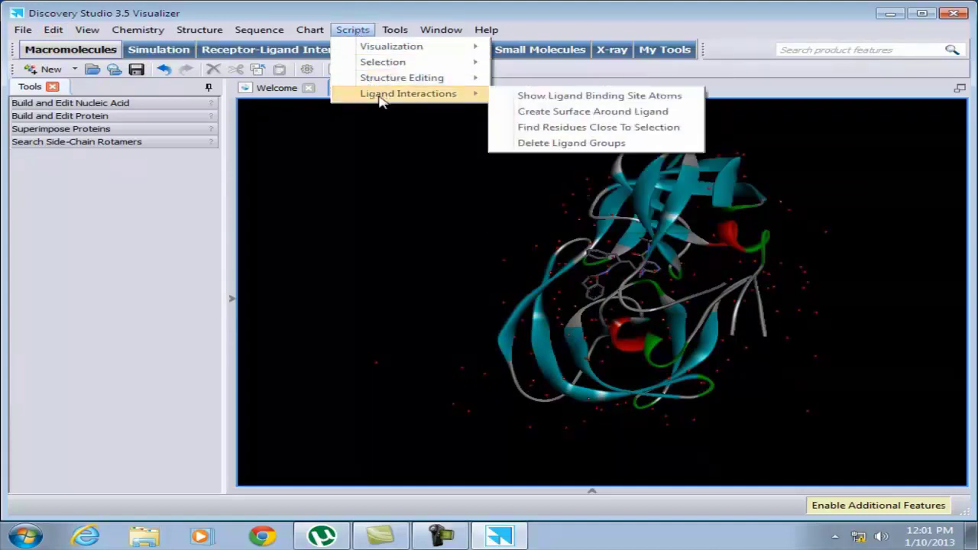
pyautogui.click(547, 97)
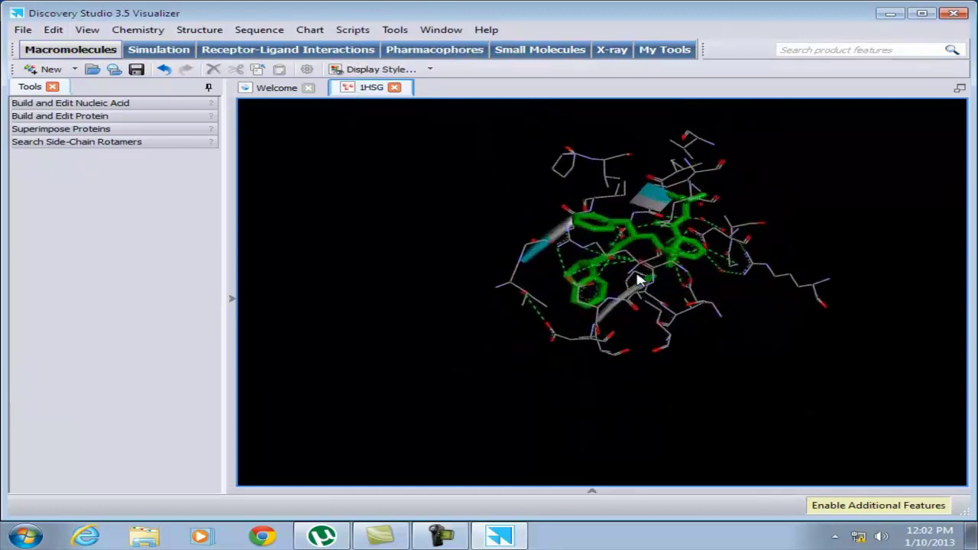
pyautogui.moveTo(692, 233); pyautogui.dragTo(620, 302)
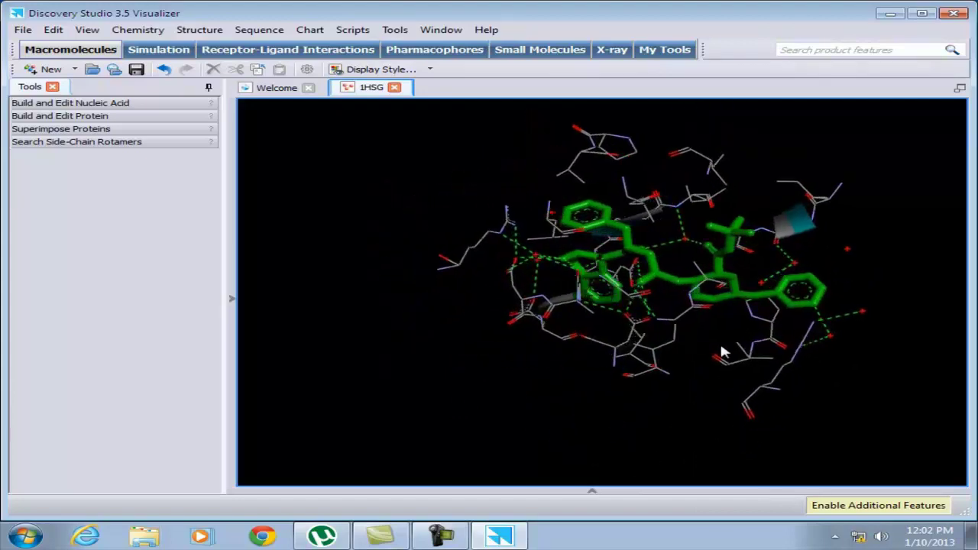
# Add residue-name labels to the binding-site residues, with Object set to Residue
pyautogui.rightClick(784, 366)
pyautogui.moveTo(795, 355)
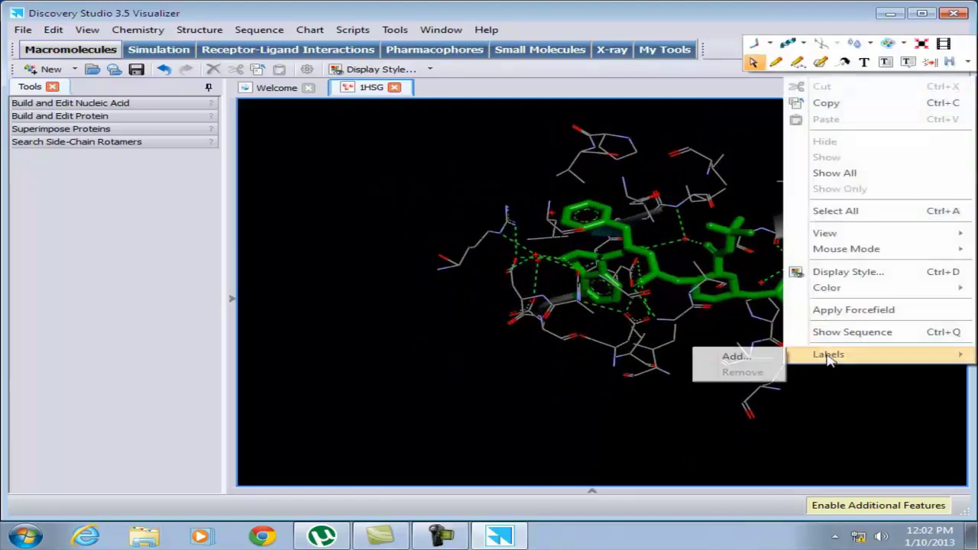
pyautogui.click(758, 358)
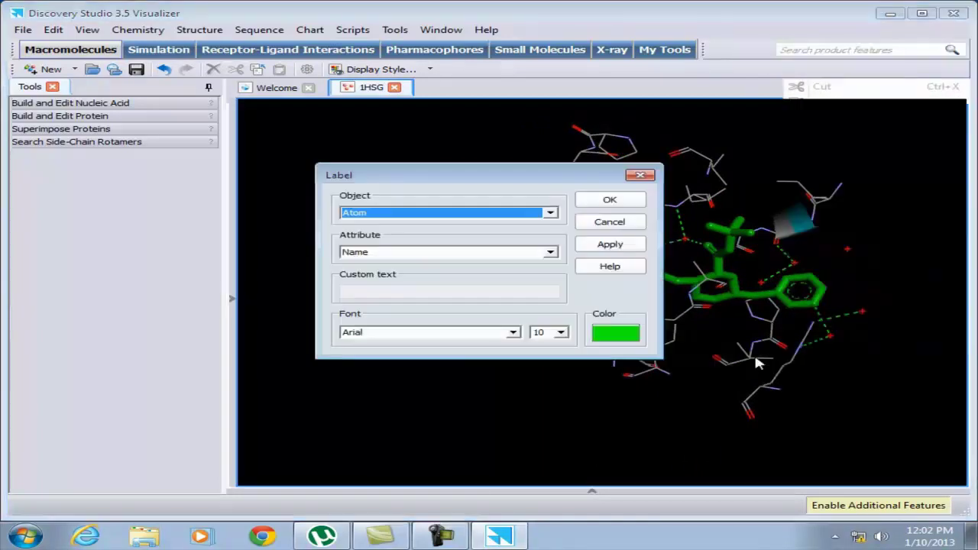
pyautogui.click(555, 214)
pyautogui.click(512, 305)
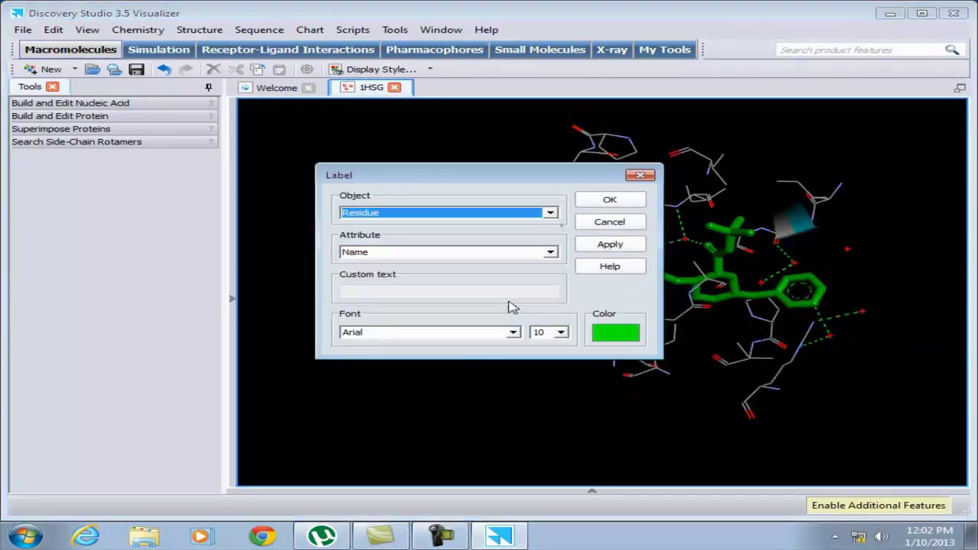
pyautogui.click(615, 203)
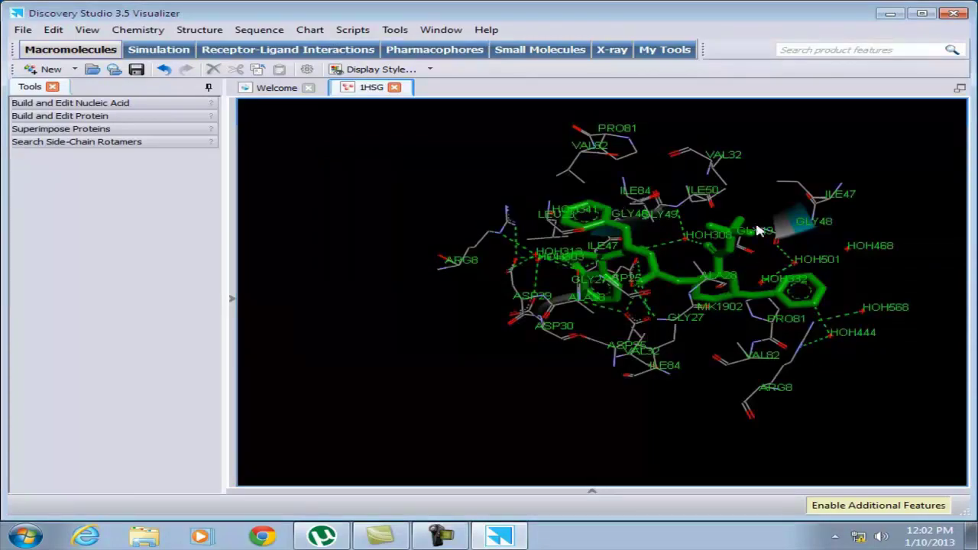
pyautogui.moveTo(759, 228); pyautogui.dragTo(787, 256)
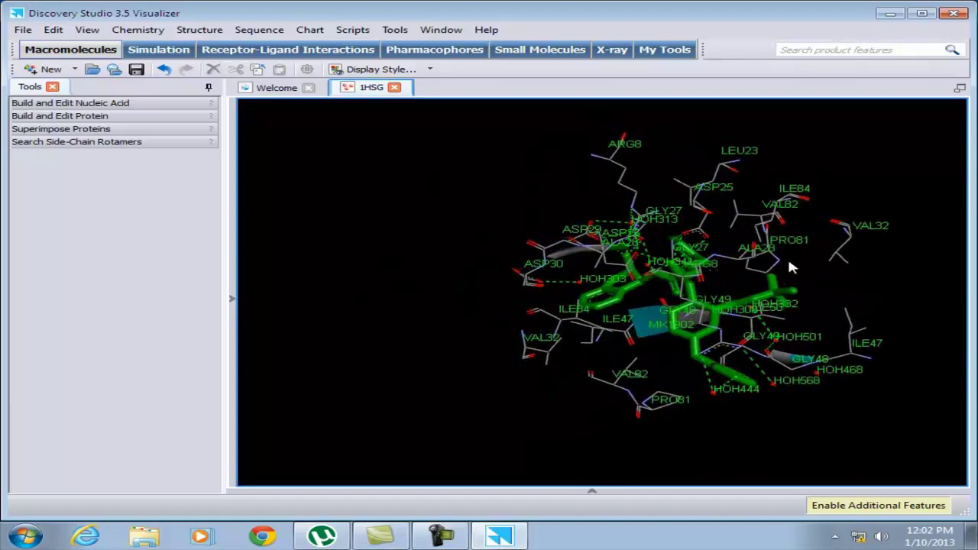
# Close the 1HSG tab without saving and open the 1HSG file again
pyautogui.click(395, 88)
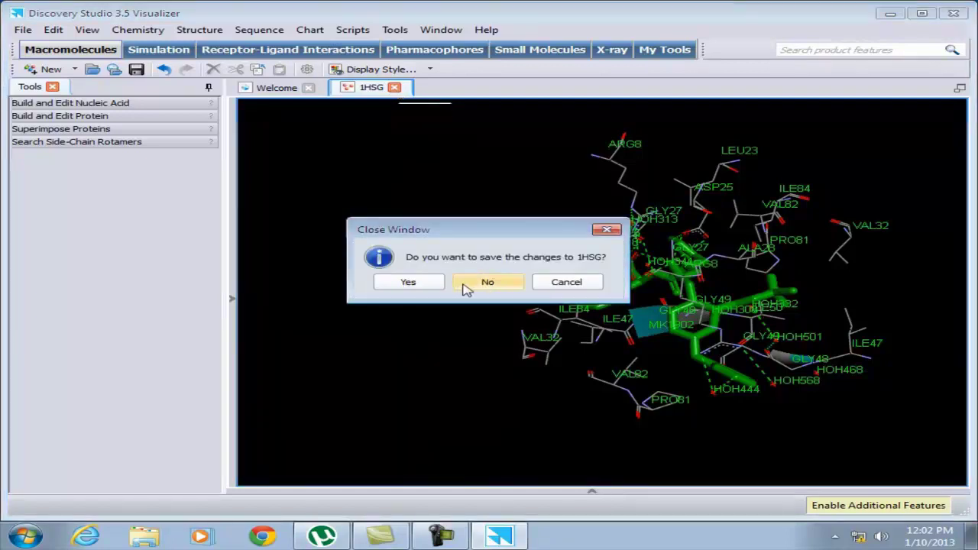
pyautogui.click(488, 283)
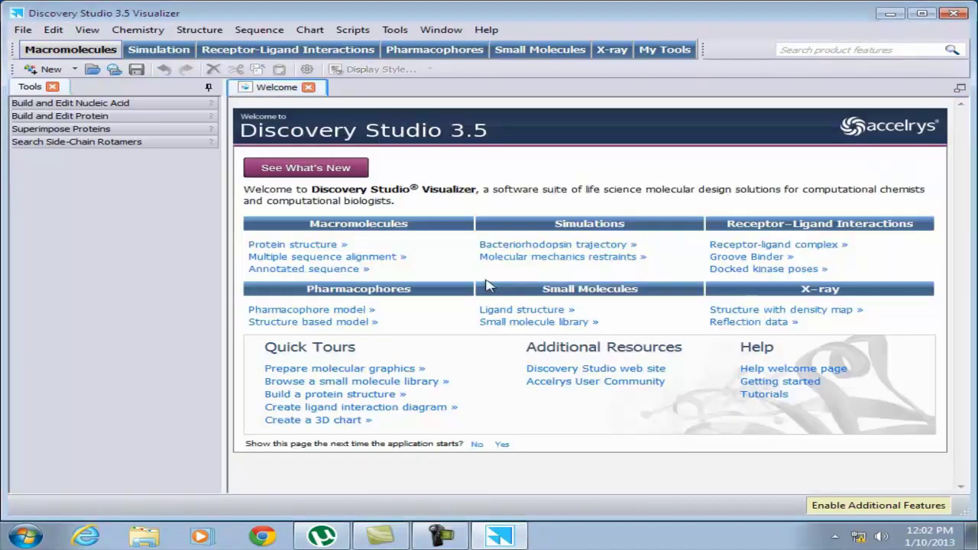
pyautogui.click(25, 31)
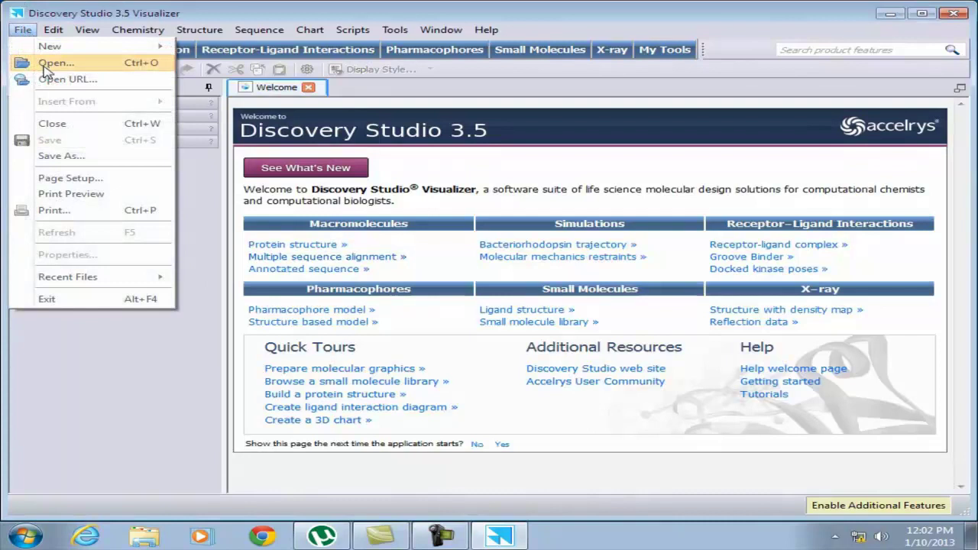
pyautogui.click(59, 67)
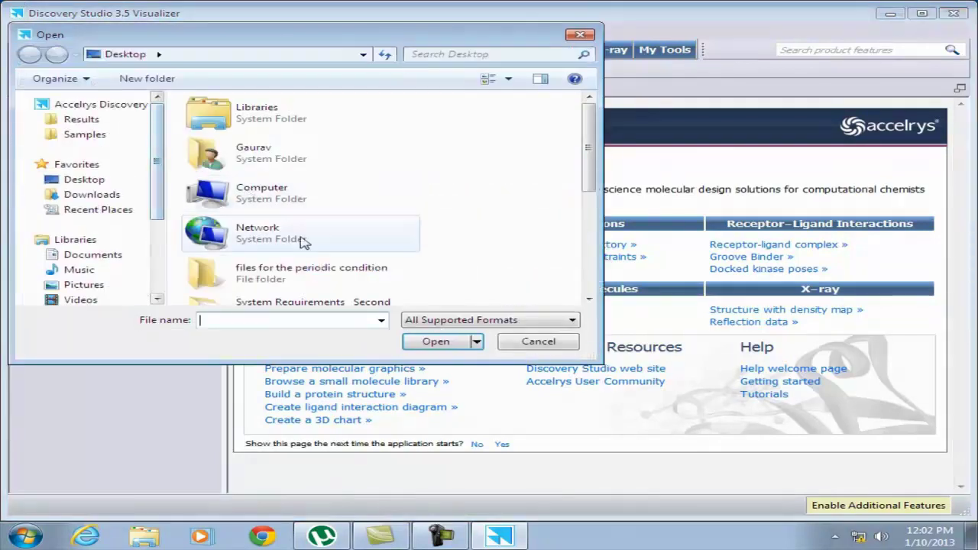
pyautogui.moveTo(595, 162); pyautogui.dragTo(595, 222)
pyautogui.click(210, 208)
pyautogui.click(433, 346)
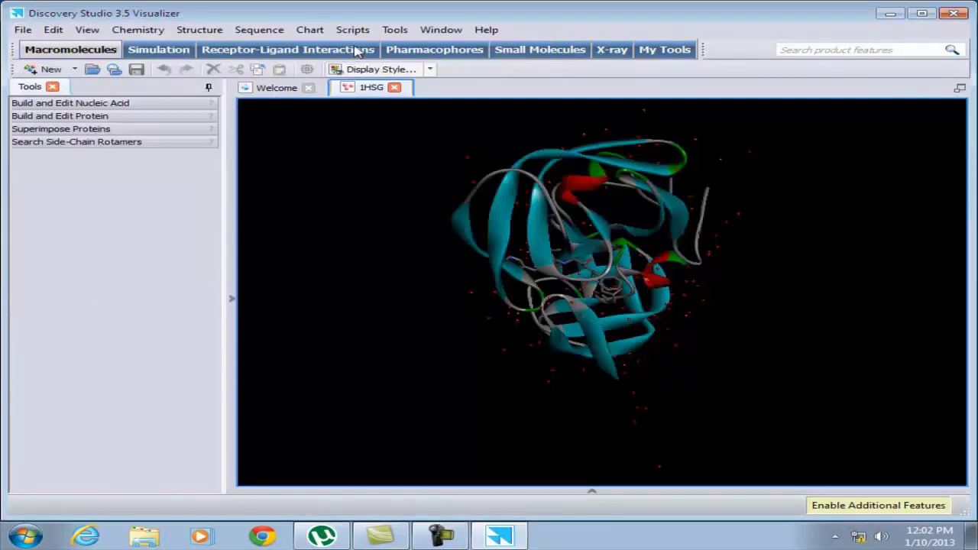
# Select all water molecules in 1HSG and delete them
pyautogui.click(359, 32)
pyautogui.moveTo(373, 95)
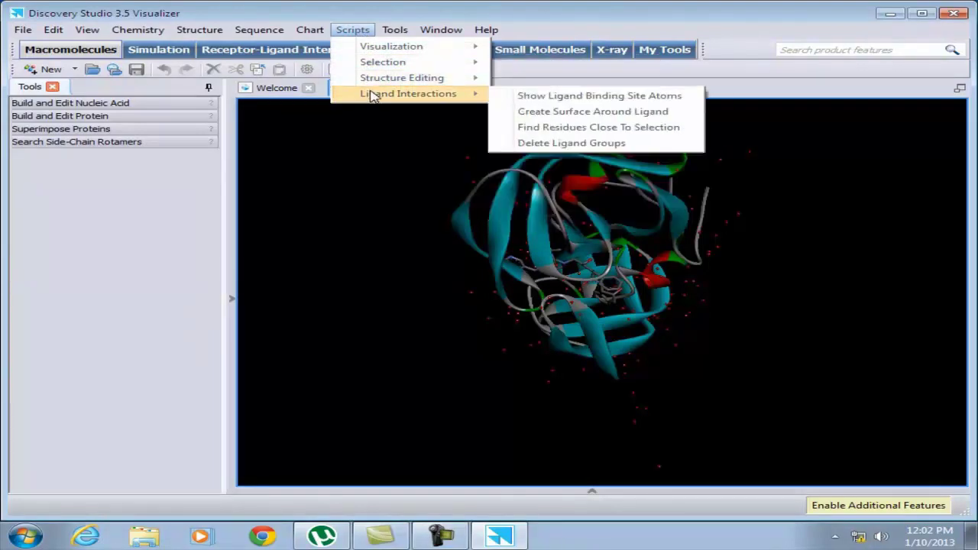
pyautogui.moveTo(374, 64)
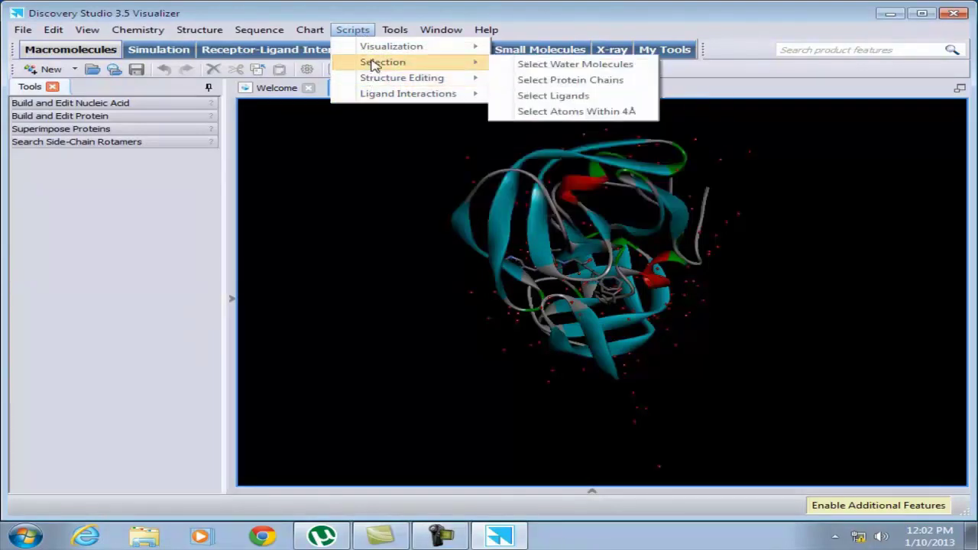
pyautogui.click(558, 67)
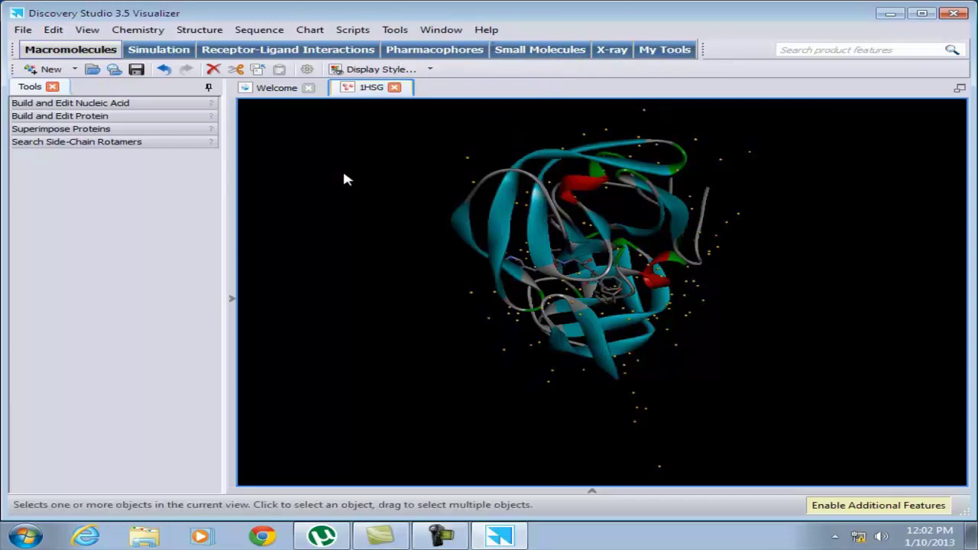
pyautogui.moveTo(624, 188); pyautogui.dragTo(463, 153, button='right')
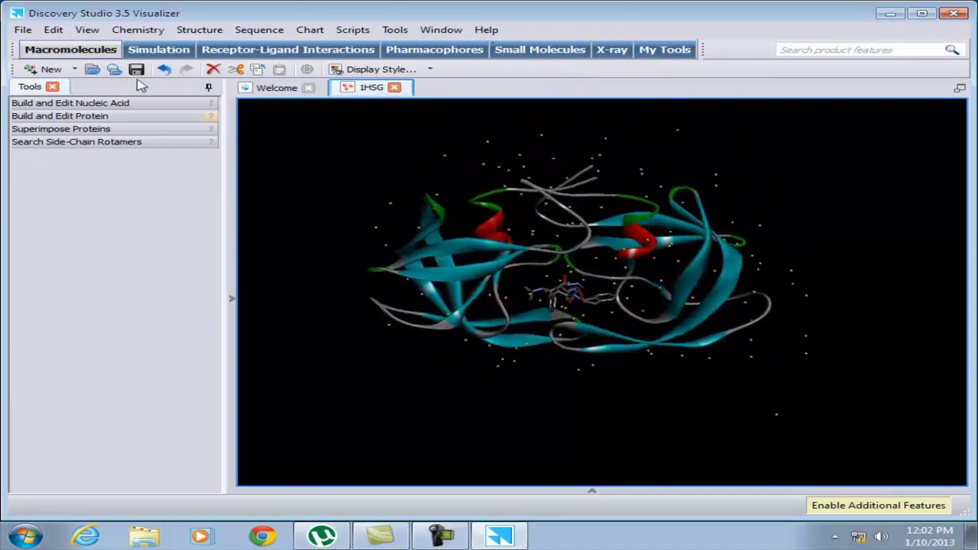
pyautogui.click(52, 31)
pyautogui.click(84, 156)
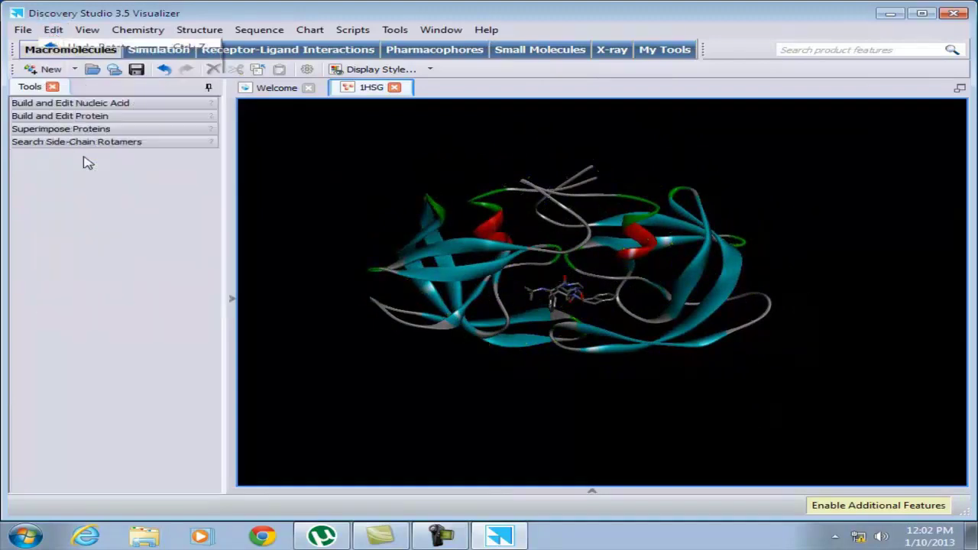
# Select the protein chains and delete them, leaving only the ligand as sticks
pyautogui.click(351, 30)
pyautogui.moveTo(375, 68)
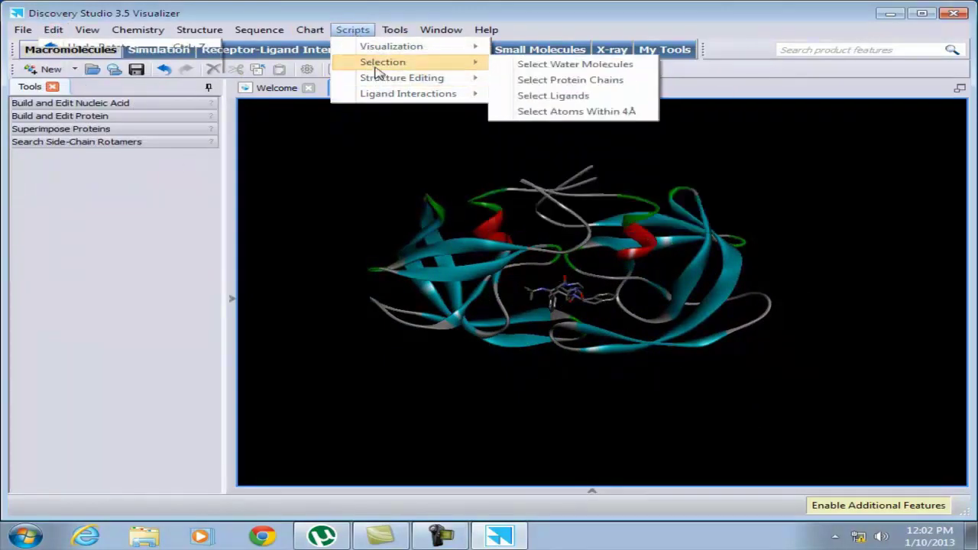
pyautogui.click(541, 81)
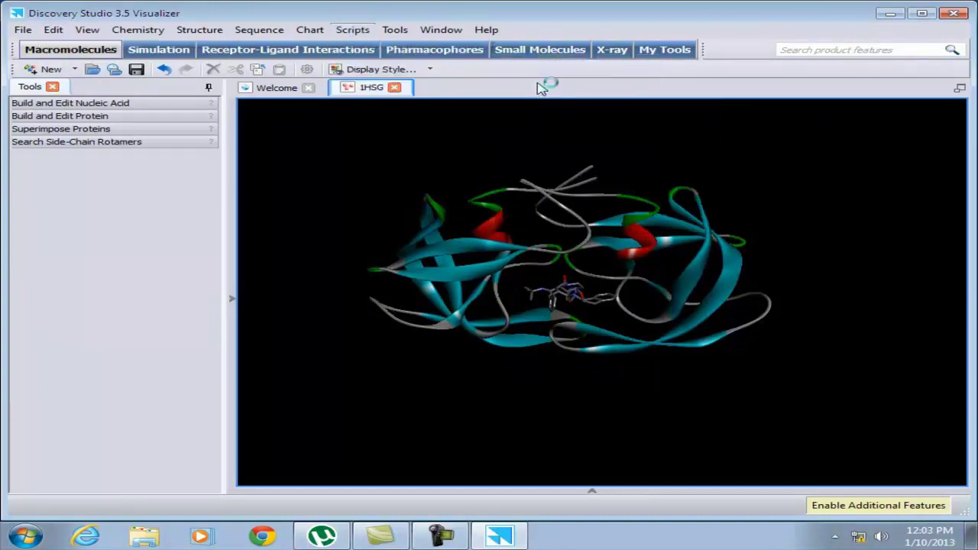
pyautogui.click(53, 29)
pyautogui.click(97, 149)
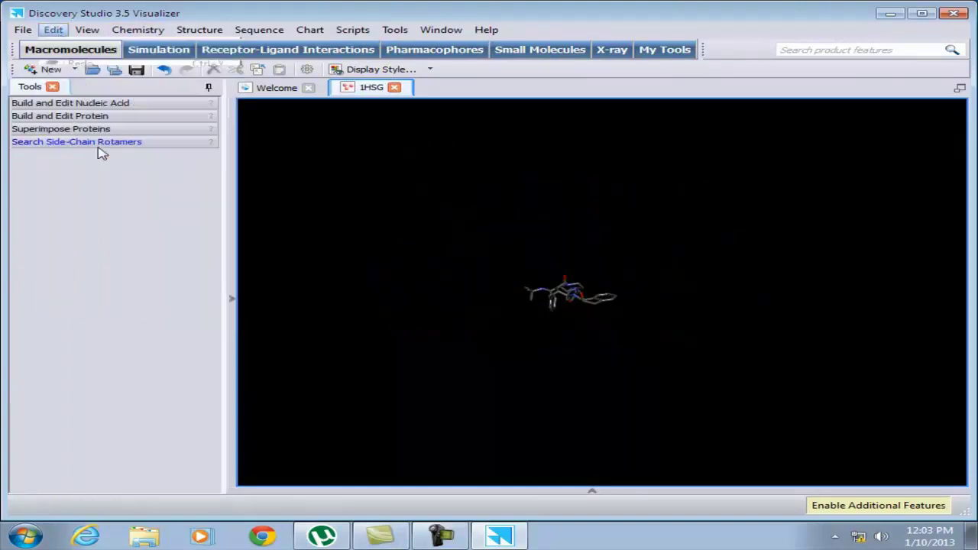
pyautogui.scroll(5, 568, 279)
pyautogui.moveTo(569, 285); pyautogui.dragTo(780, 251, button='right')
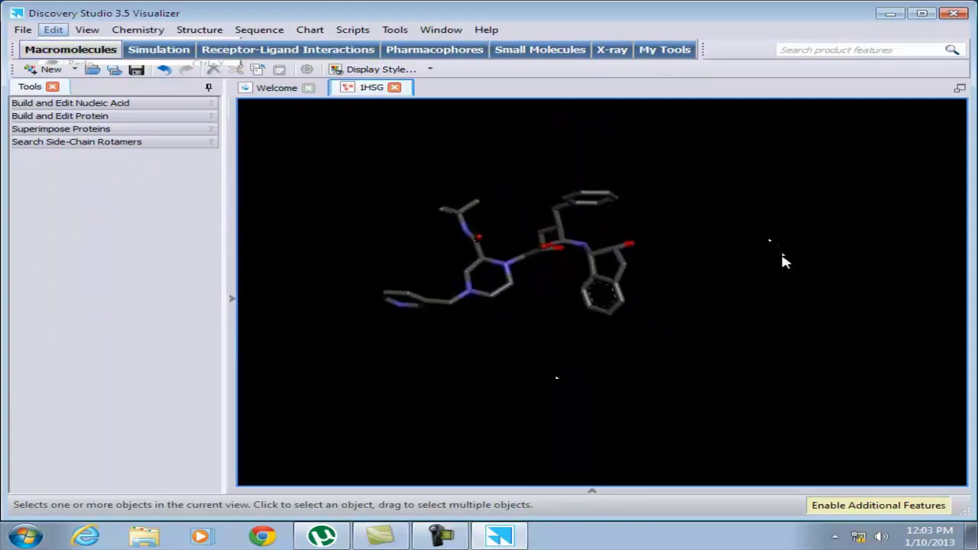
# Start Save As and browse to C:\Program Files\MGLTools 1.5.4
pyautogui.click(23, 30)
pyautogui.click(55, 161)
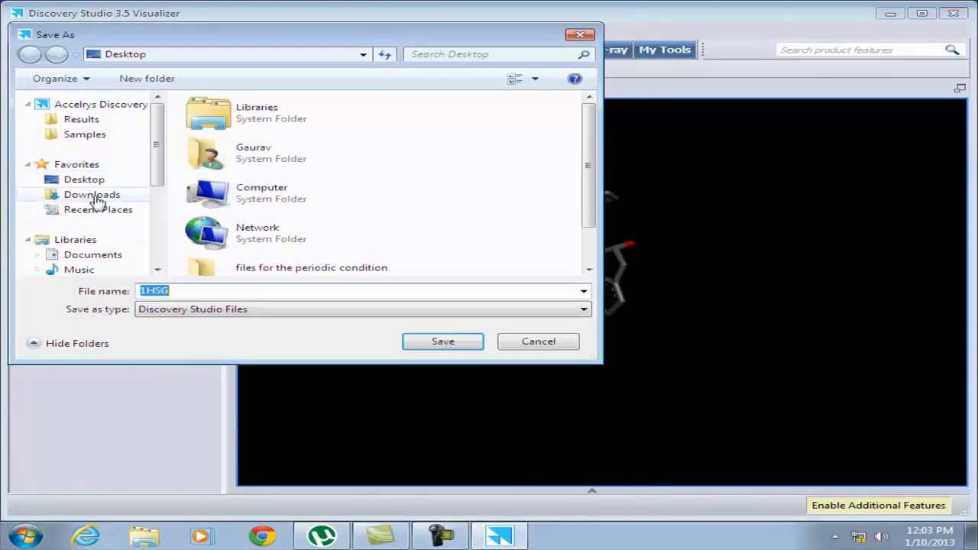
pyautogui.doubleClick(260, 202)
pyautogui.doubleClick(301, 140)
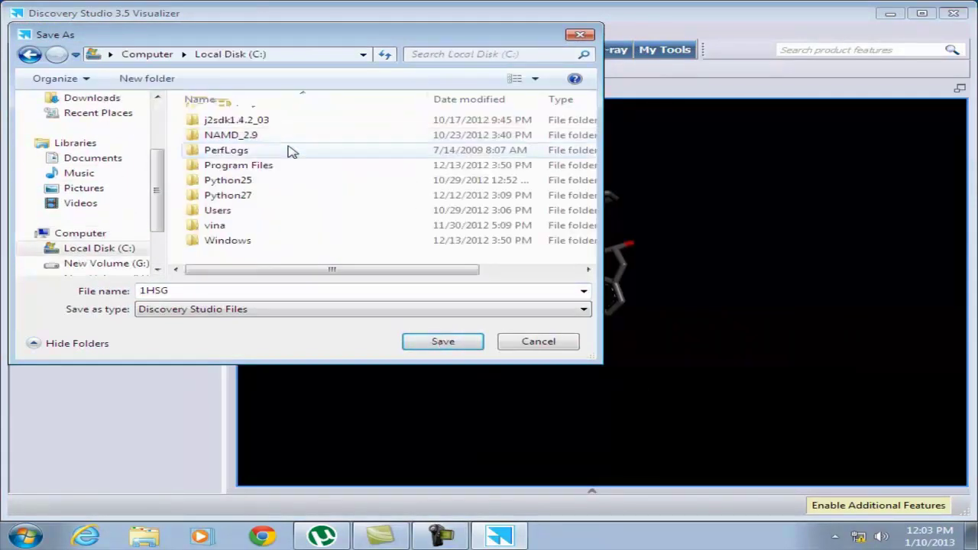
pyautogui.doubleClick(251, 169)
pyautogui.scroll(-2, 264, 214)
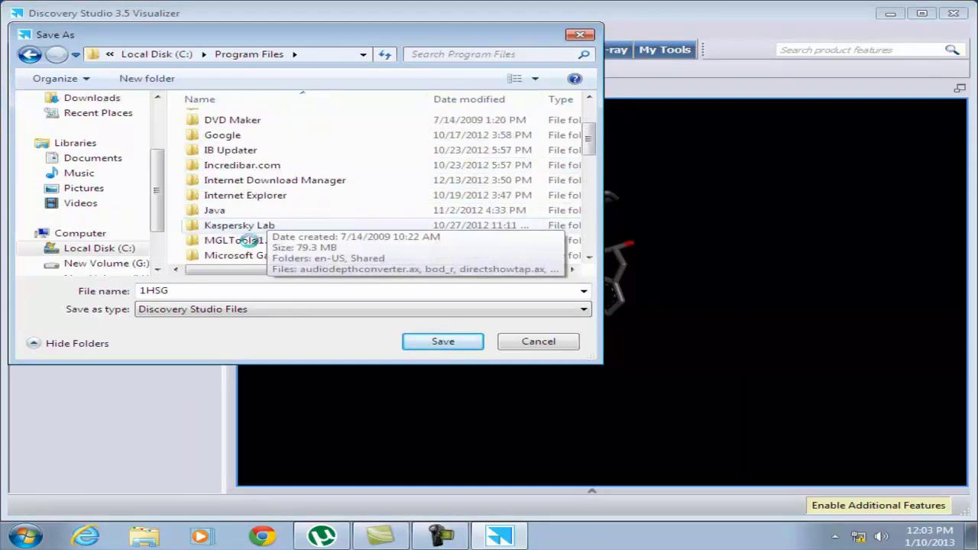
pyautogui.scroll(-3, 249, 241)
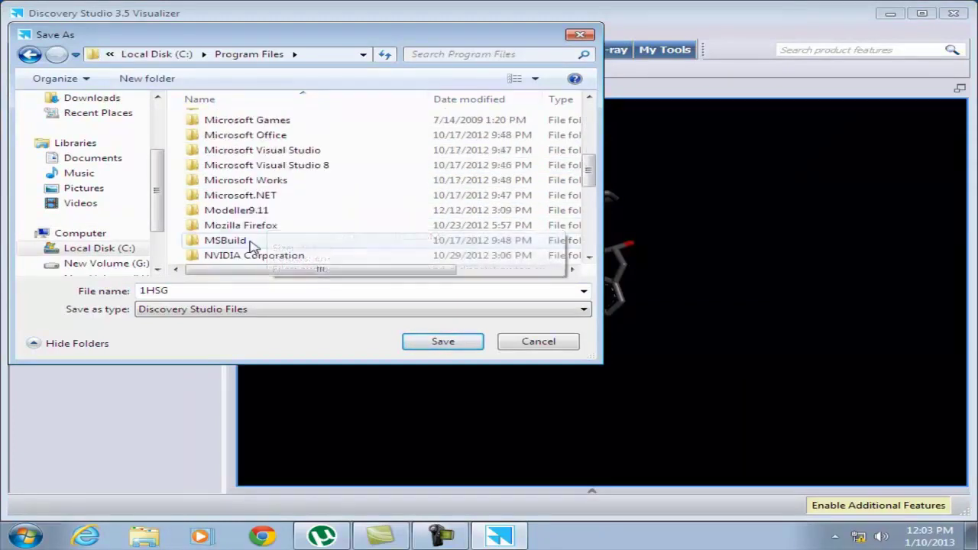
pyautogui.scroll(2, 249, 222)
pyautogui.doubleClick(258, 191)
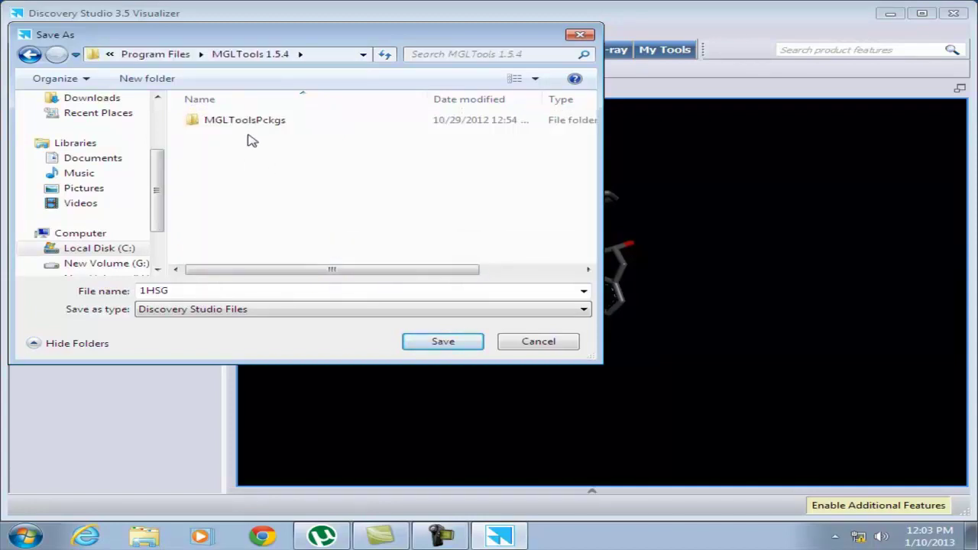
# Replace the file name 1HSG with ligand and save
pyautogui.doubleClick(325, 296)
pyautogui.press('BackSpace')
pyautogui.write('ligand.pdb')
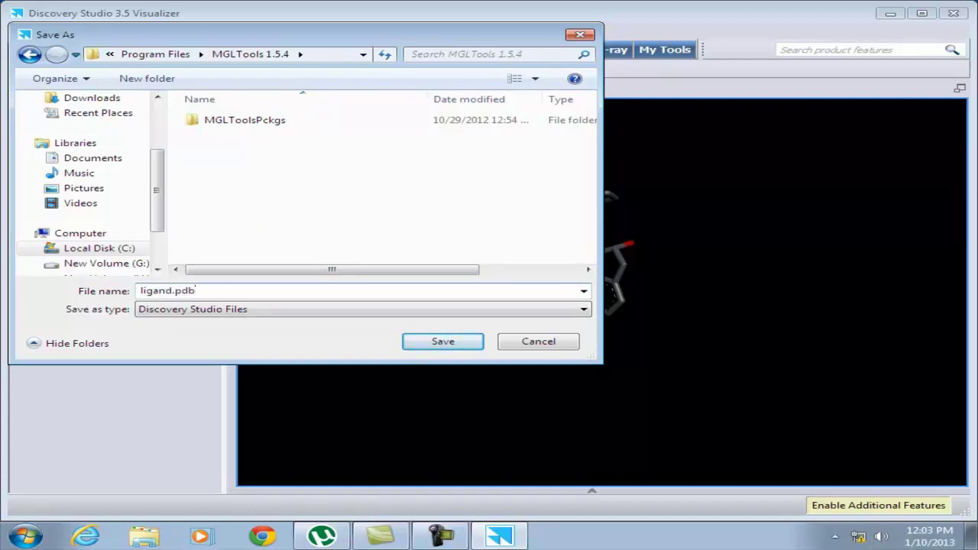
pyautogui.press('Return')
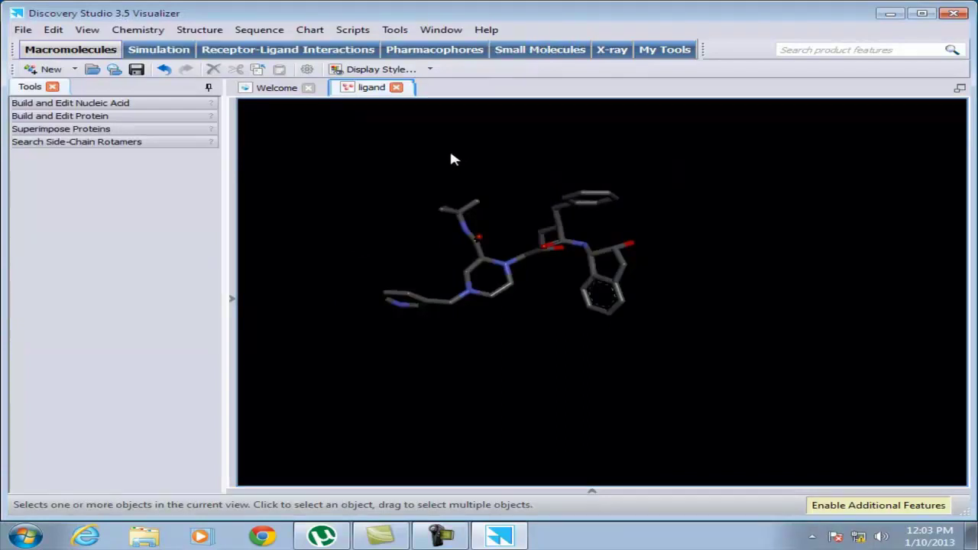
# Close the ligand tab and reopen the 1HSG PDB file
pyautogui.click(396, 88)
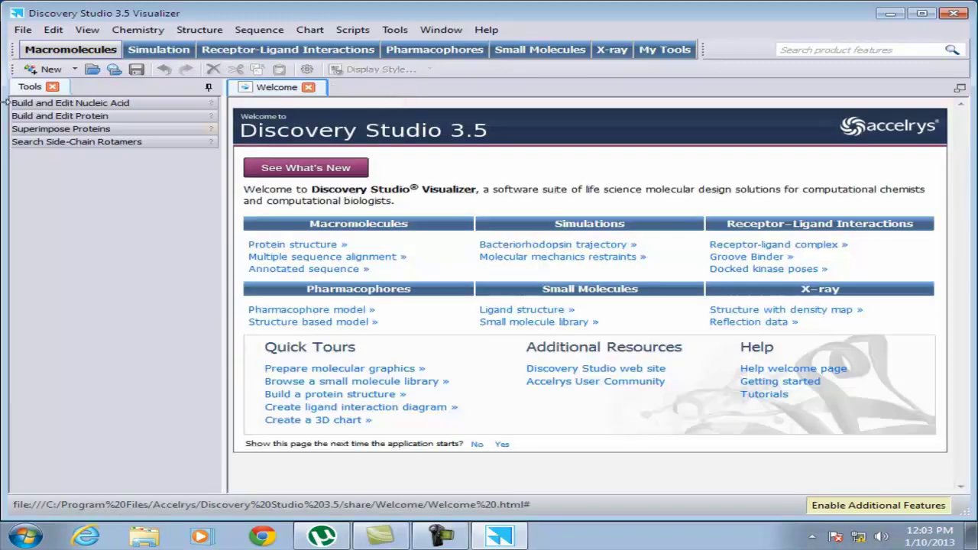
pyautogui.click(23, 30)
pyautogui.click(61, 66)
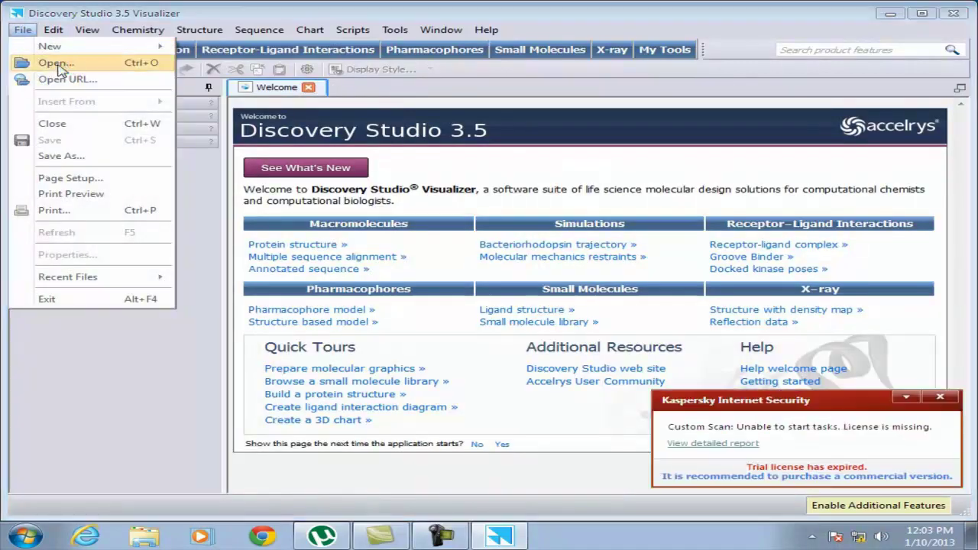
pyautogui.scroll(-3, 554, 212)
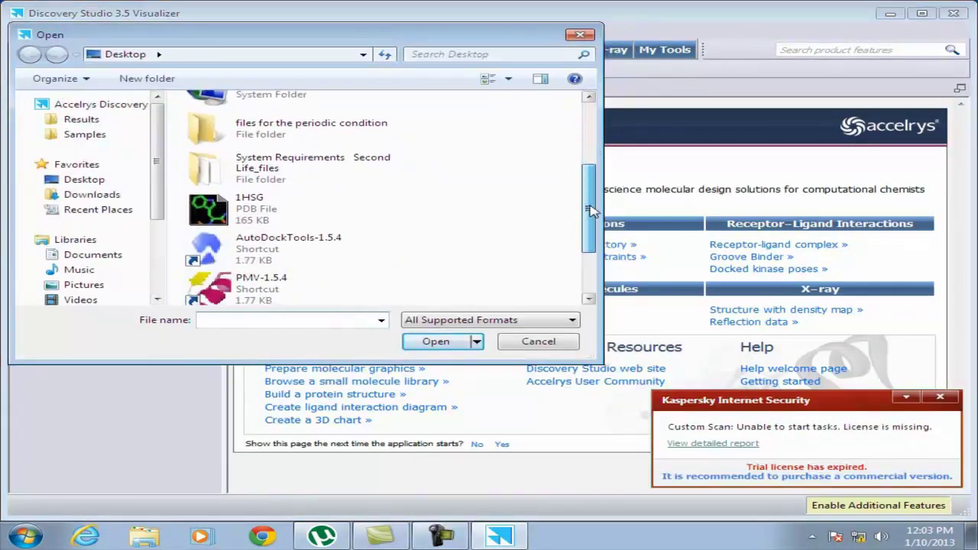
pyautogui.click(252, 204)
pyautogui.click(436, 342)
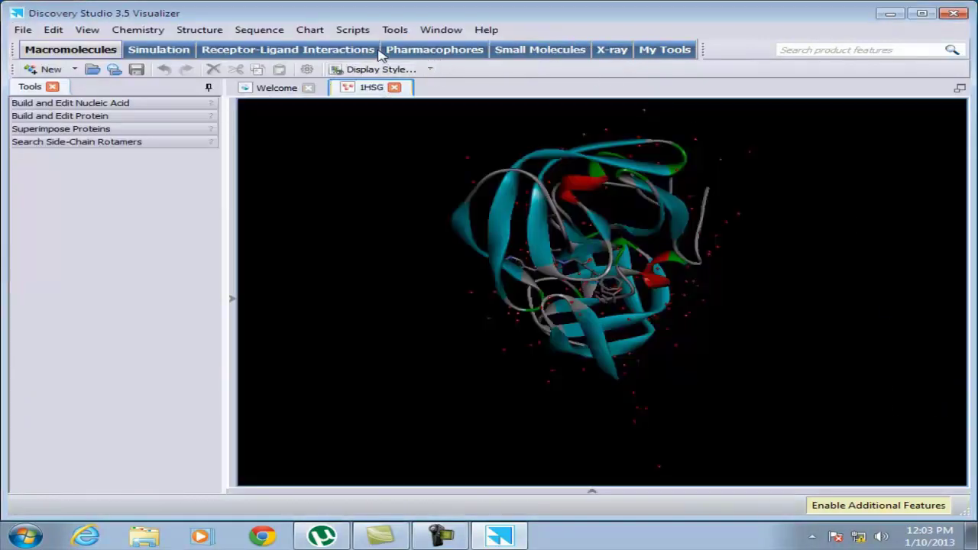
# Select the ligand in 1HSG with Select Ligands and delete it
pyautogui.click(352, 30)
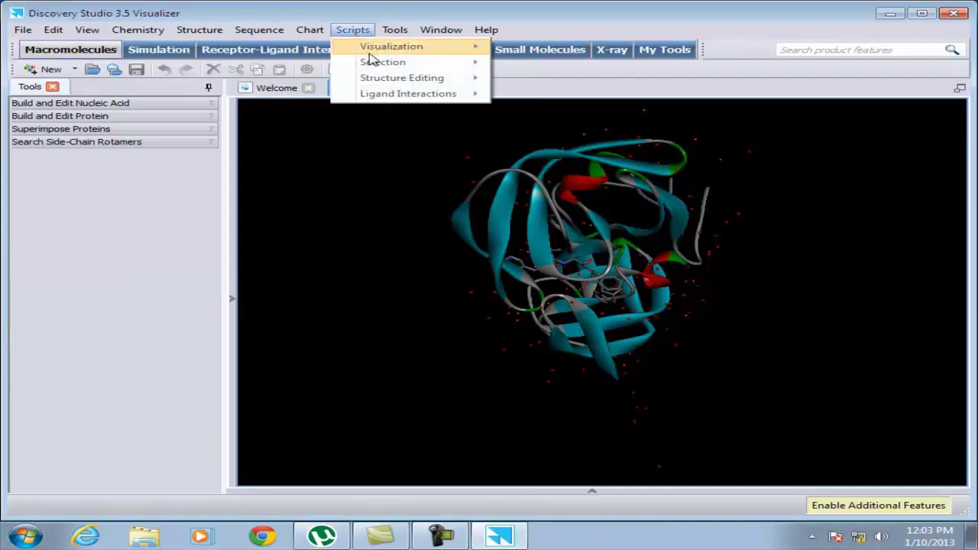
pyautogui.moveTo(434, 68)
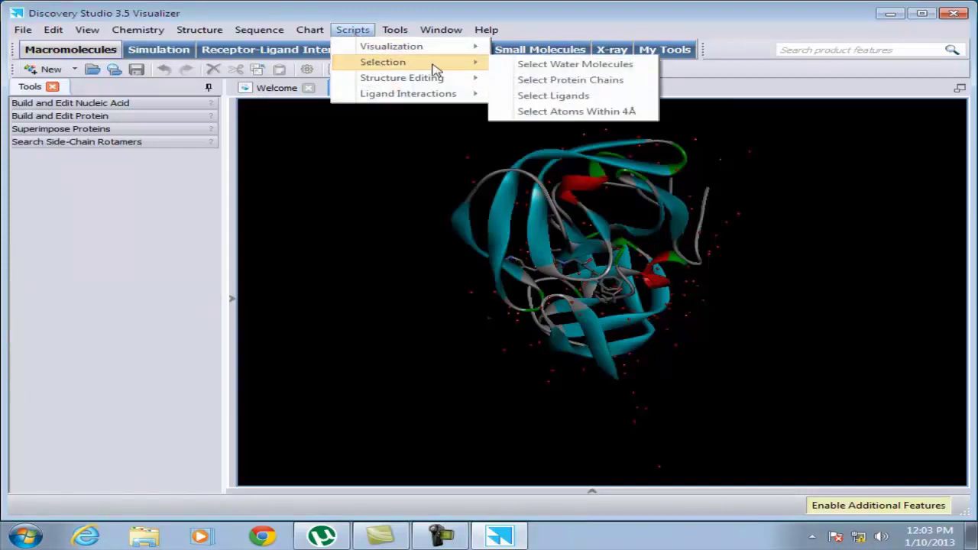
pyautogui.click(569, 97)
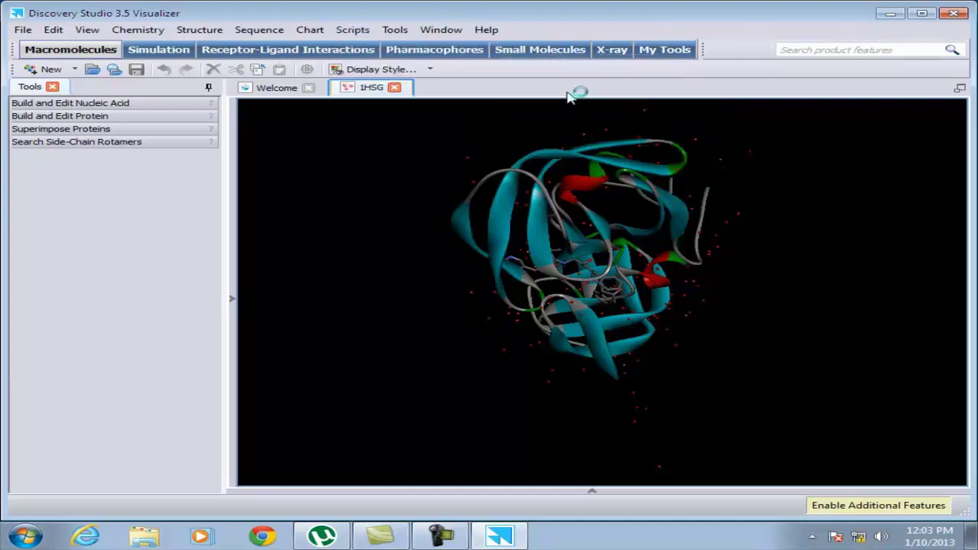
pyautogui.click(53, 29)
pyautogui.click(84, 150)
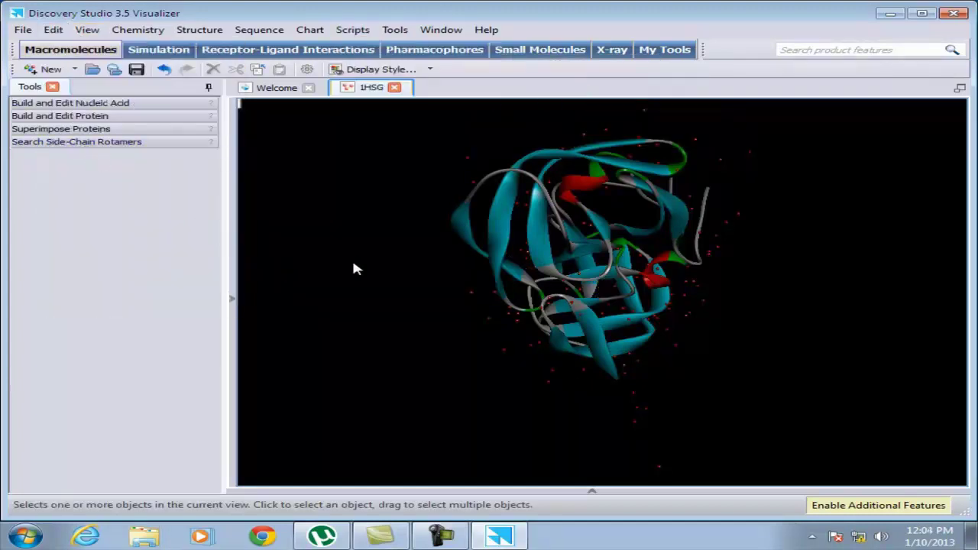
# Select the water molecules and delete them, leaving only the protein
pyautogui.click(356, 33)
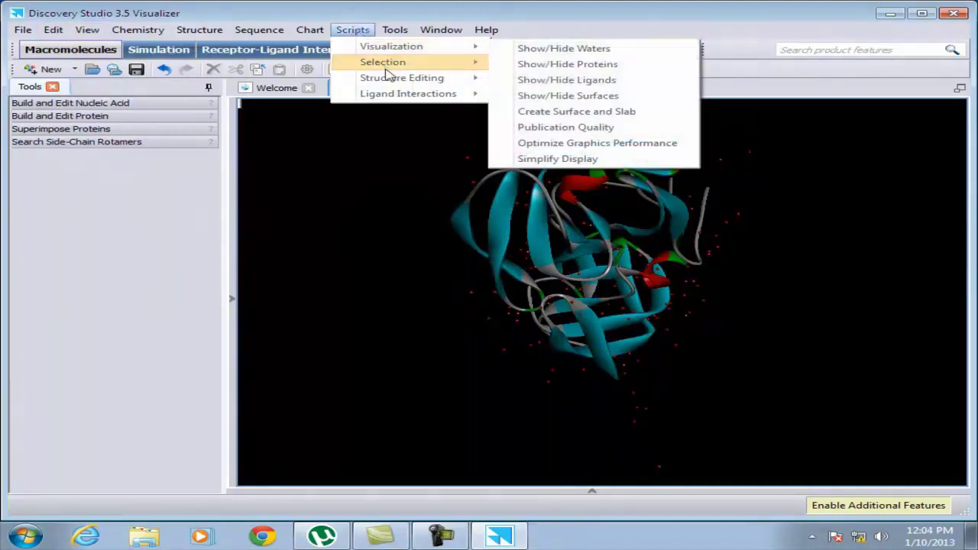
pyautogui.moveTo(389, 81)
pyautogui.moveTo(388, 64)
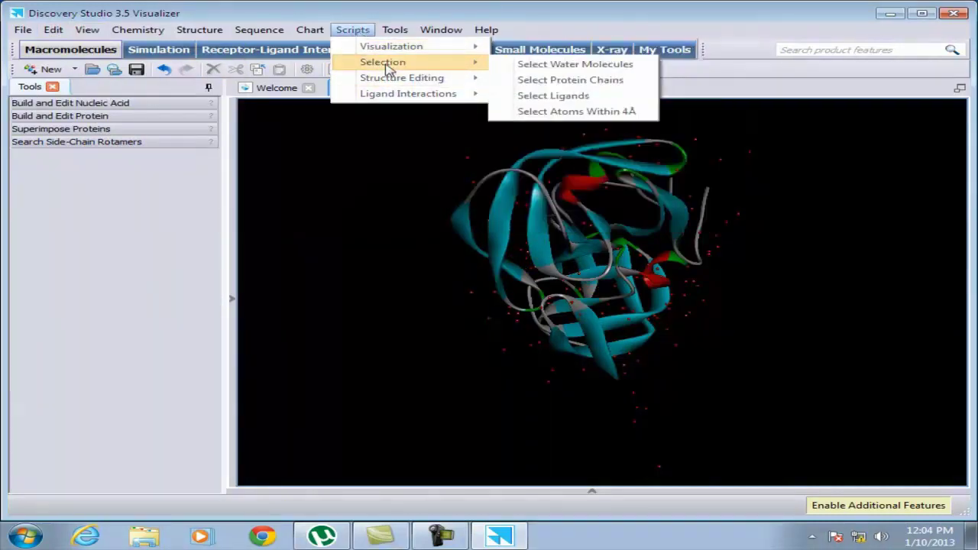
pyautogui.click(604, 65)
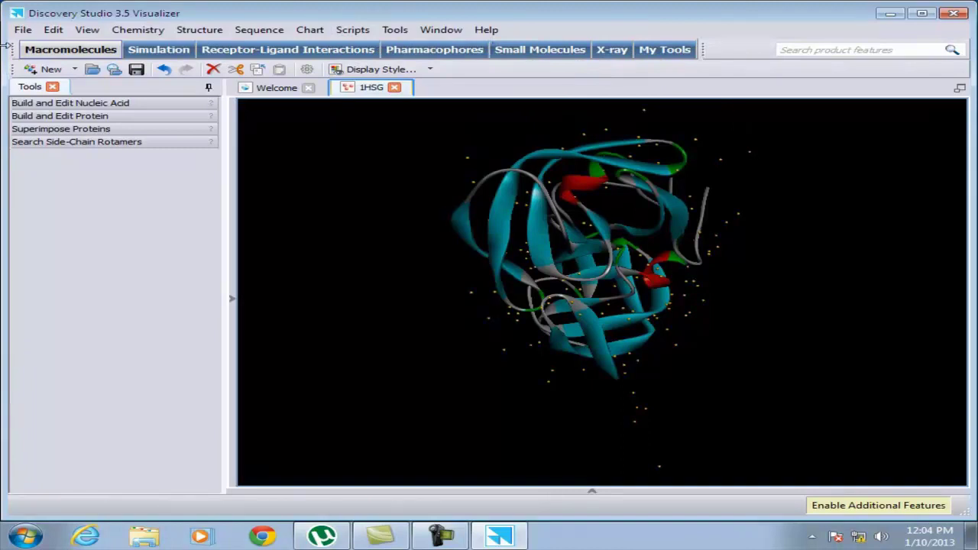
pyautogui.click(53, 31)
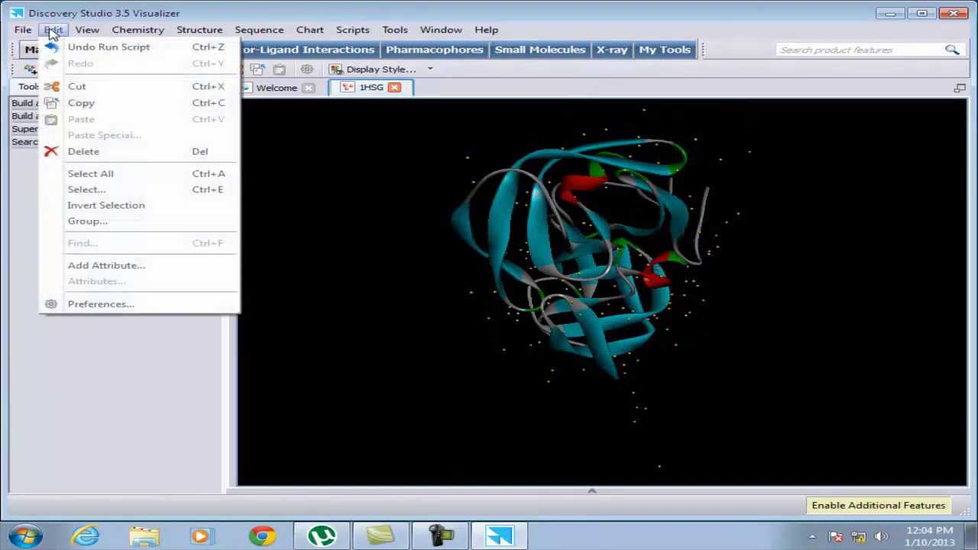
pyautogui.click(76, 151)
# Save the protein-only structure as 1hsg.pdb in C:\Program Files\MGLTools 1.5.4
pyautogui.click(22, 29)
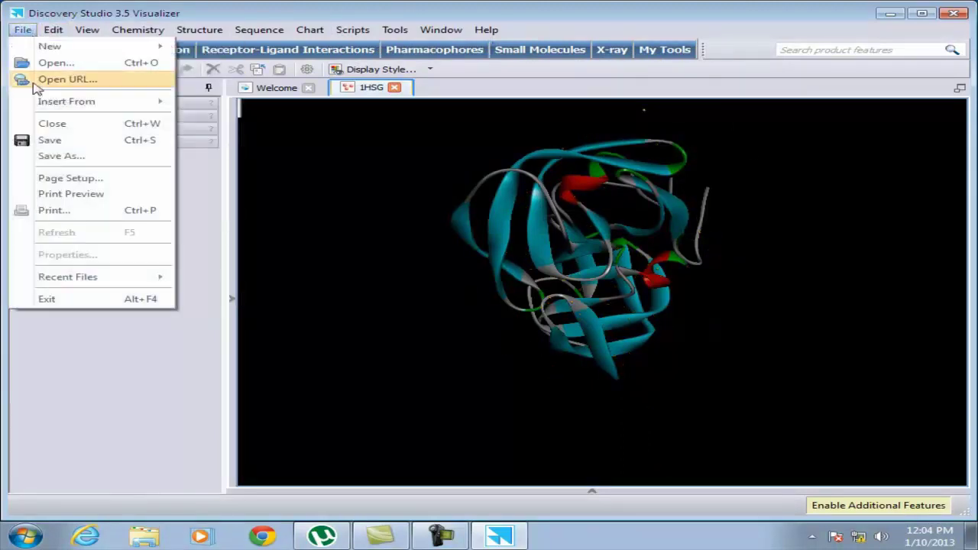
pyautogui.click(57, 156)
pyautogui.doubleClick(236, 199)
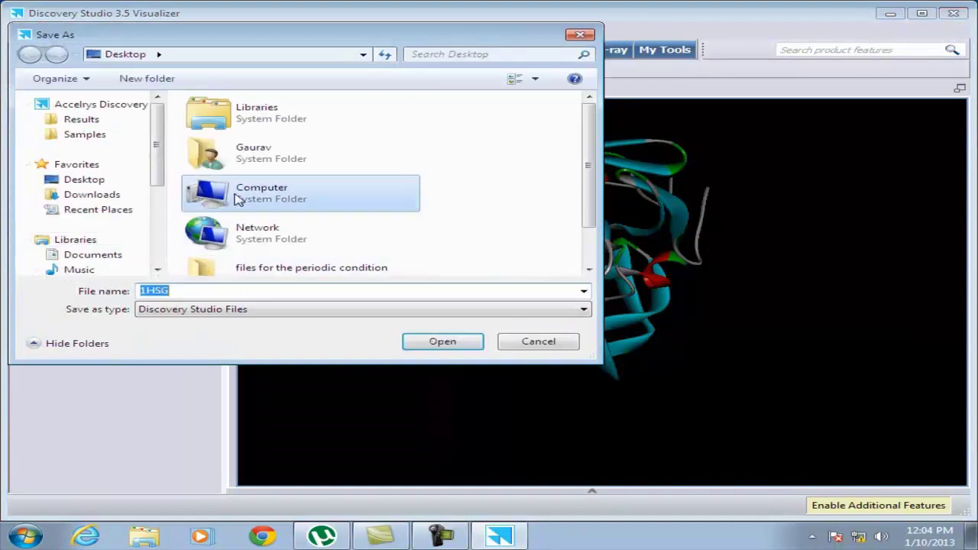
pyautogui.doubleClick(270, 136)
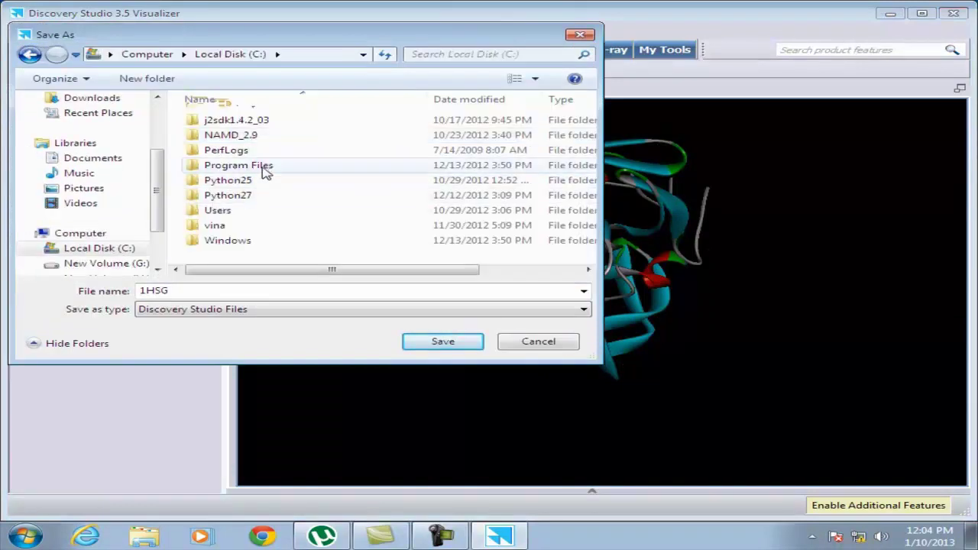
pyautogui.doubleClick(264, 167)
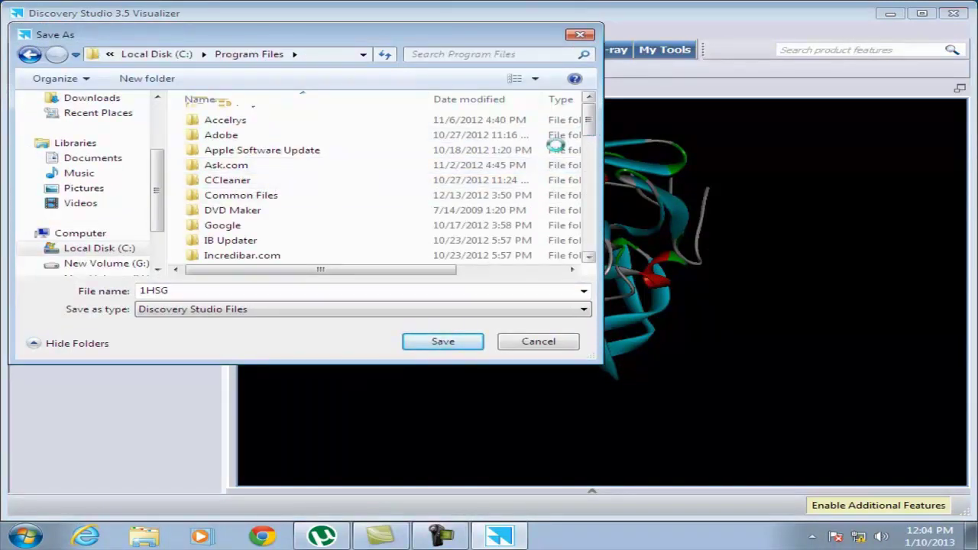
pyautogui.moveTo(591, 128); pyautogui.dragTo(589, 139)
pyautogui.doubleClick(308, 194)
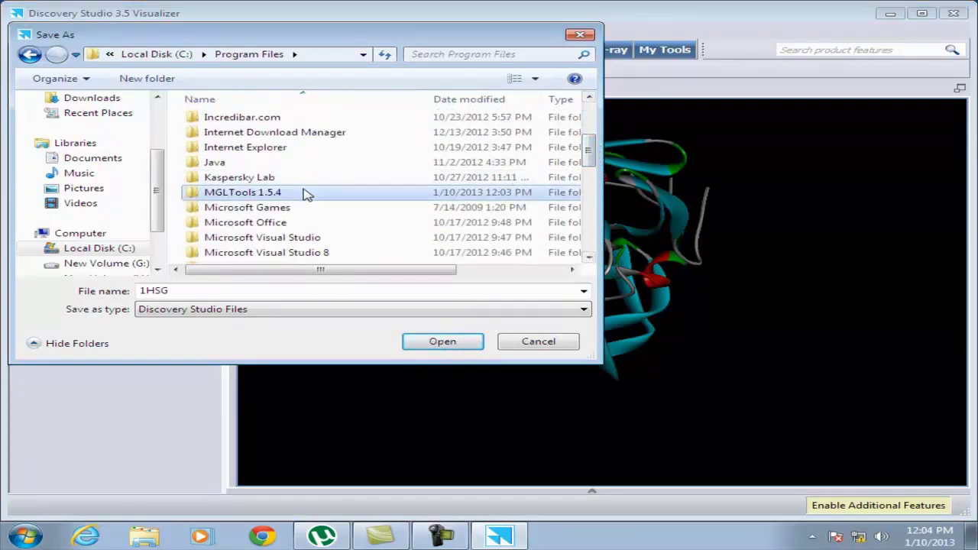
pyautogui.doubleClick(249, 291)
pyautogui.press('BackSpace')
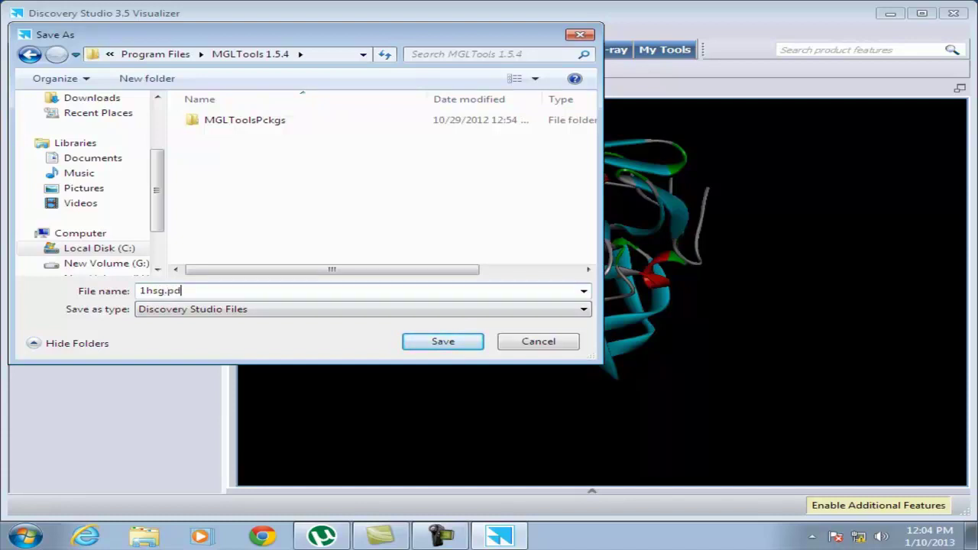
pyautogui.press('Return')
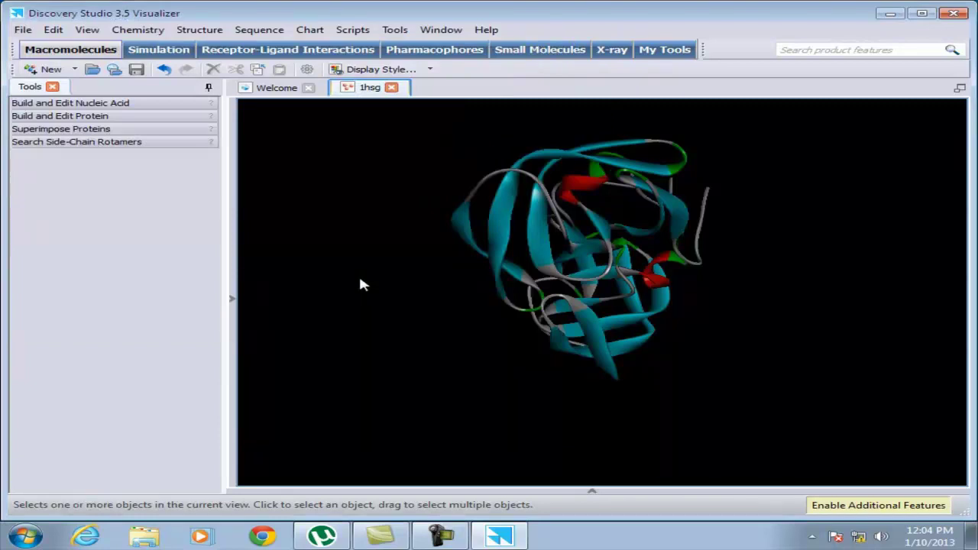
# Exit Discovery Studio 3.5 Visualizer through File > Exit
pyautogui.click(23, 30)
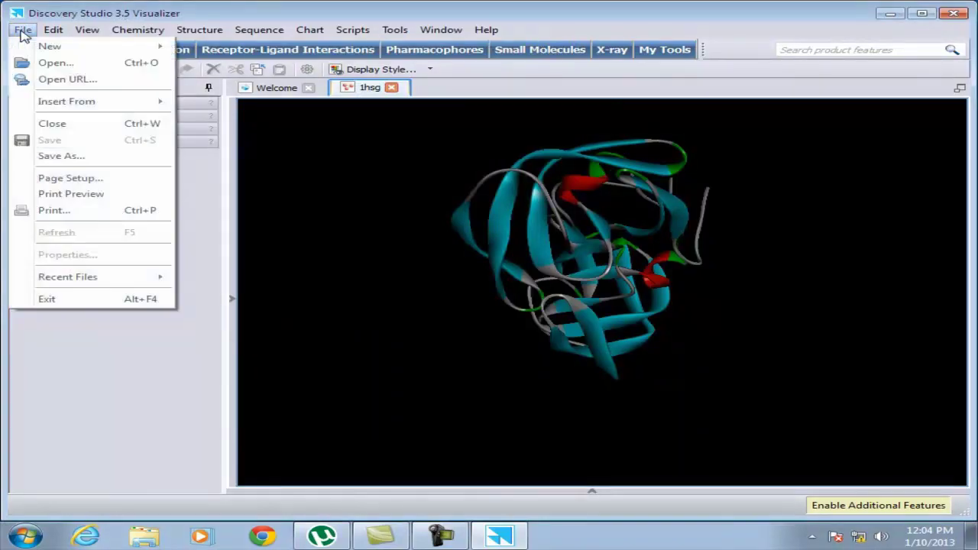
pyautogui.click(47, 299)
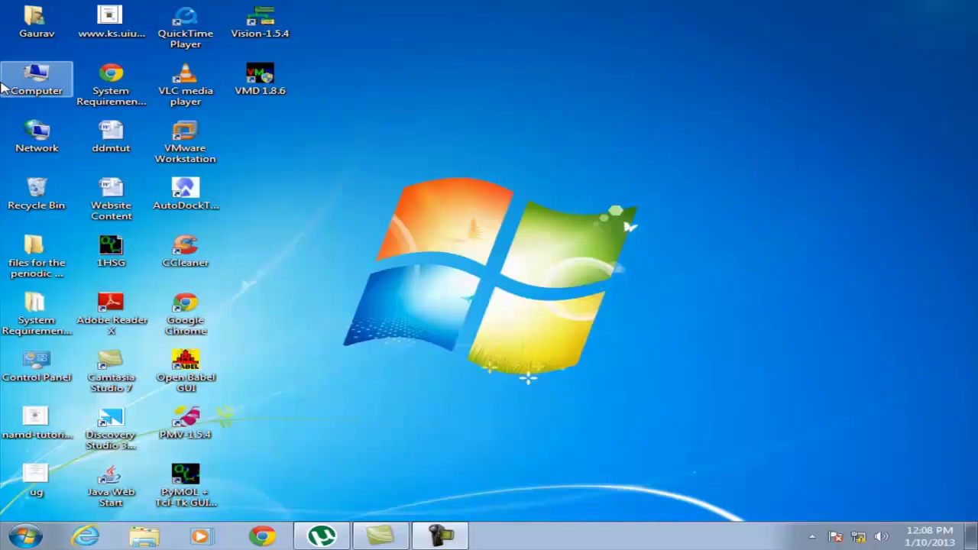
# Launch AutoDockTools by running the adt batch file from C:\Program Files\MGLTools 1.5.4
pyautogui.doubleClick(55, 84)
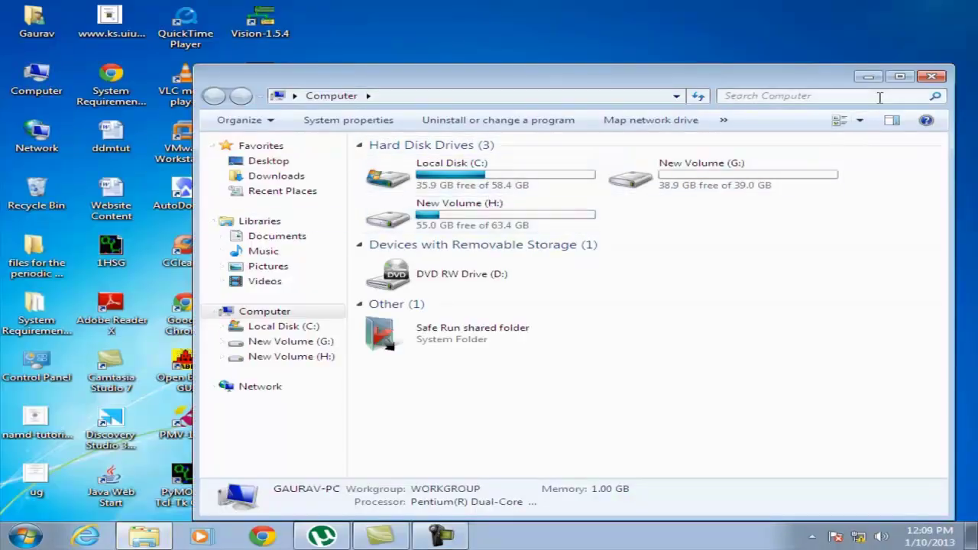
pyautogui.click(900, 77)
pyautogui.doubleClick(278, 117)
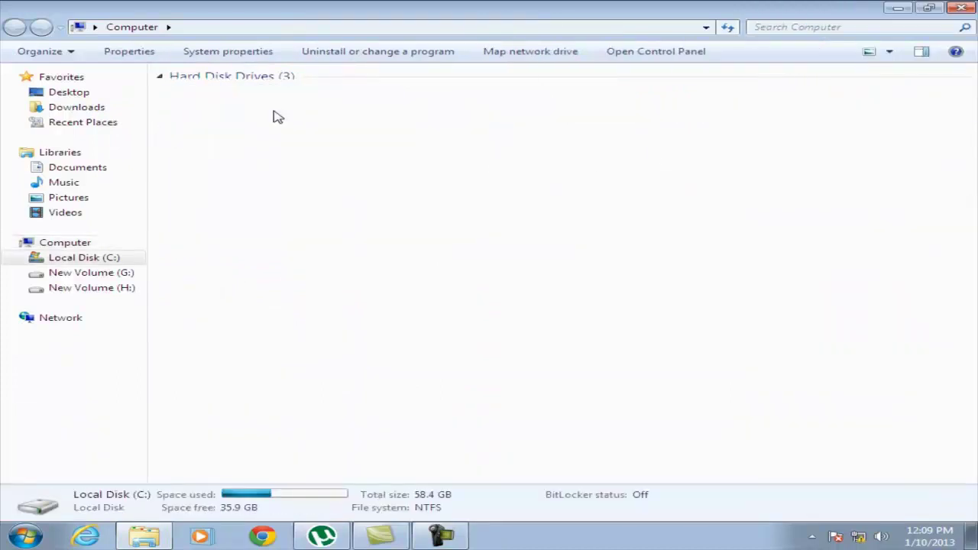
pyautogui.doubleClick(594, 135)
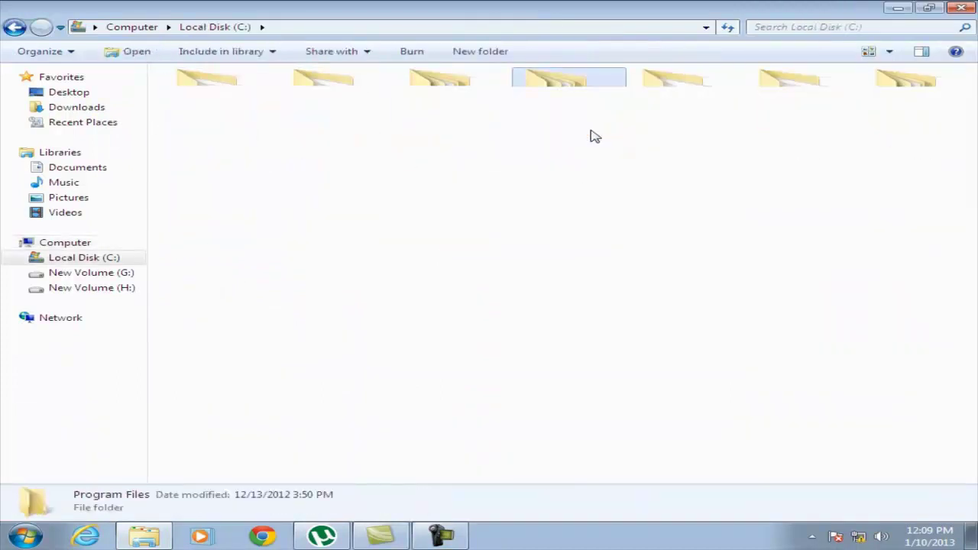
pyautogui.doubleClick(428, 185)
pyautogui.doubleClick(714, 107)
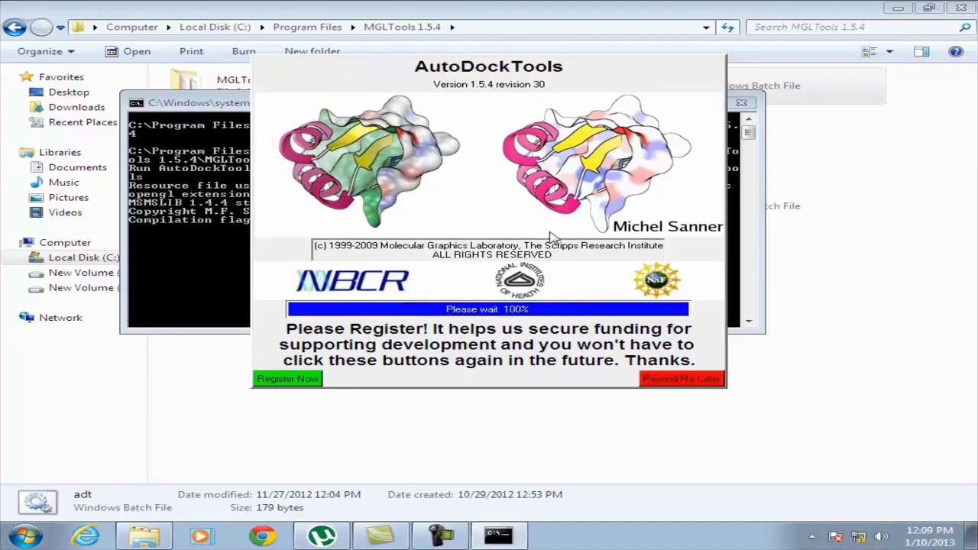
# Skip registration, dismiss the version prompt and maximize the AutoDockTools window
pyautogui.click(648, 379)
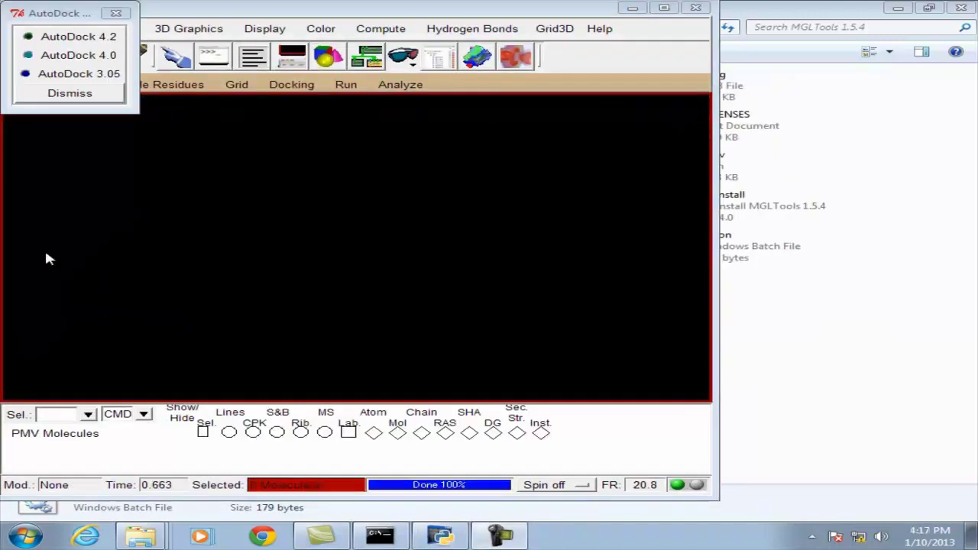
pyautogui.click(85, 98)
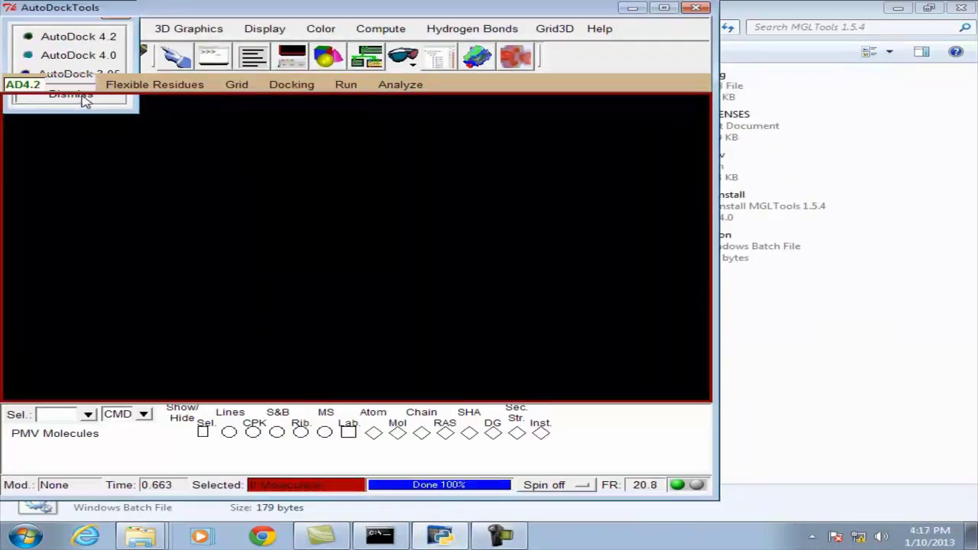
pyautogui.doubleClick(665, 15)
pyautogui.moveTo(909, 516); pyautogui.dragTo(787, 433)
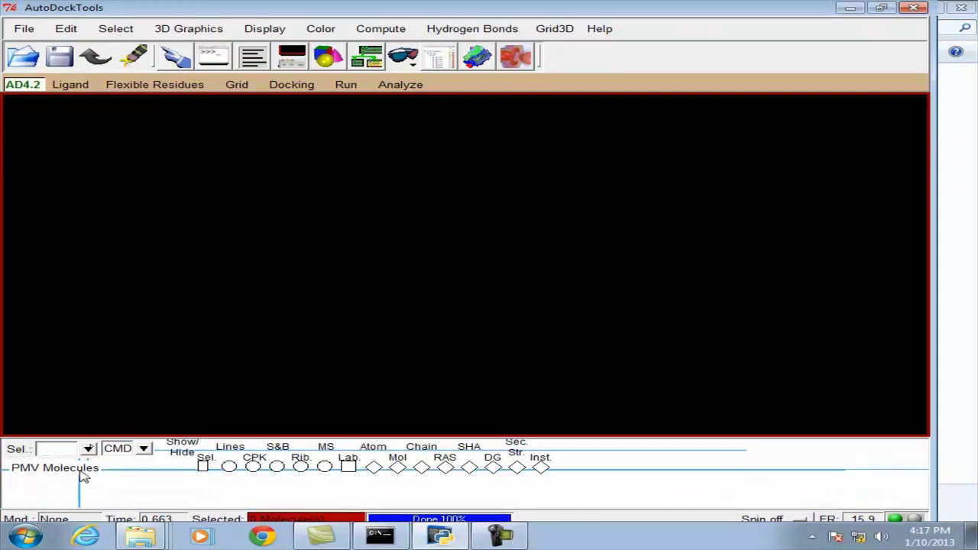
# Read the 1hsg molecule and colour its atoms by element type
pyautogui.hotkey('ctrl', 'r')
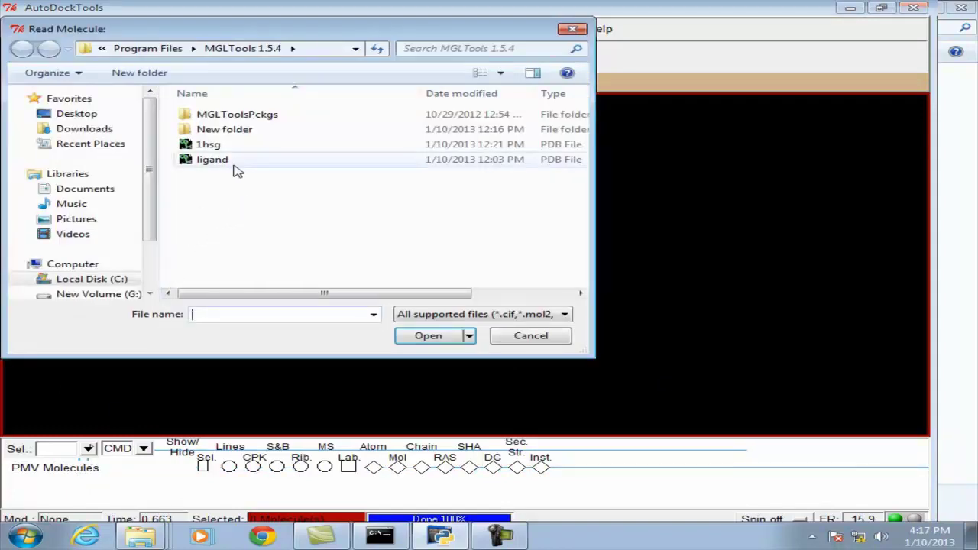
pyautogui.click(222, 149)
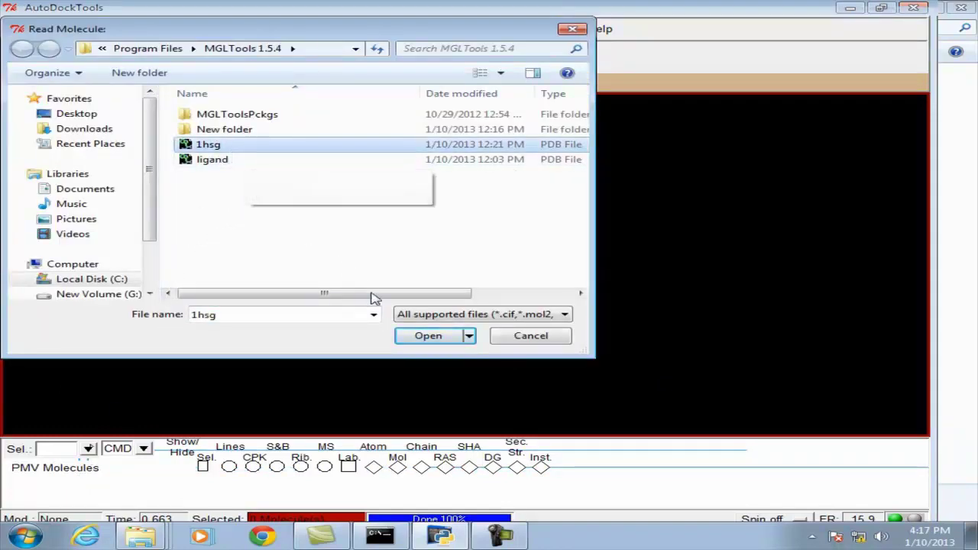
pyautogui.click(425, 338)
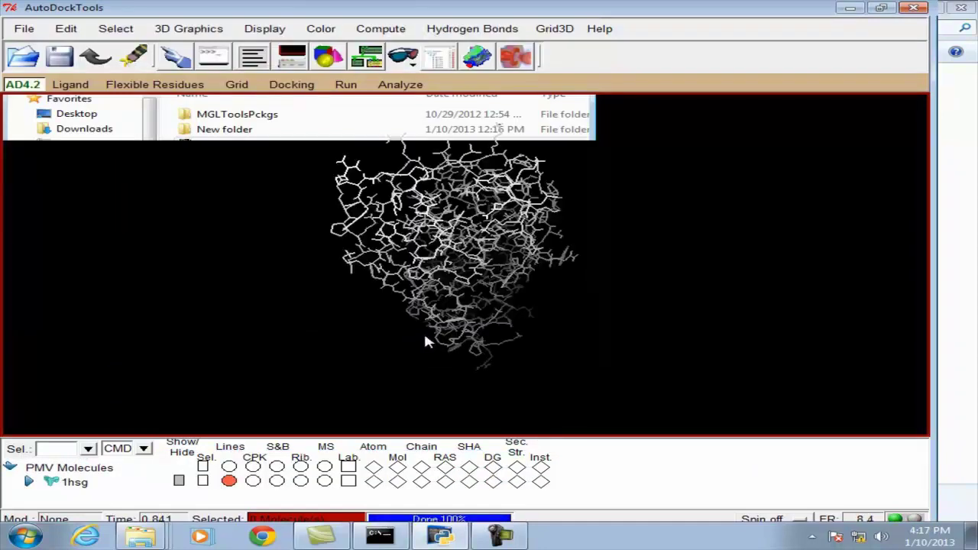
pyautogui.click(373, 481)
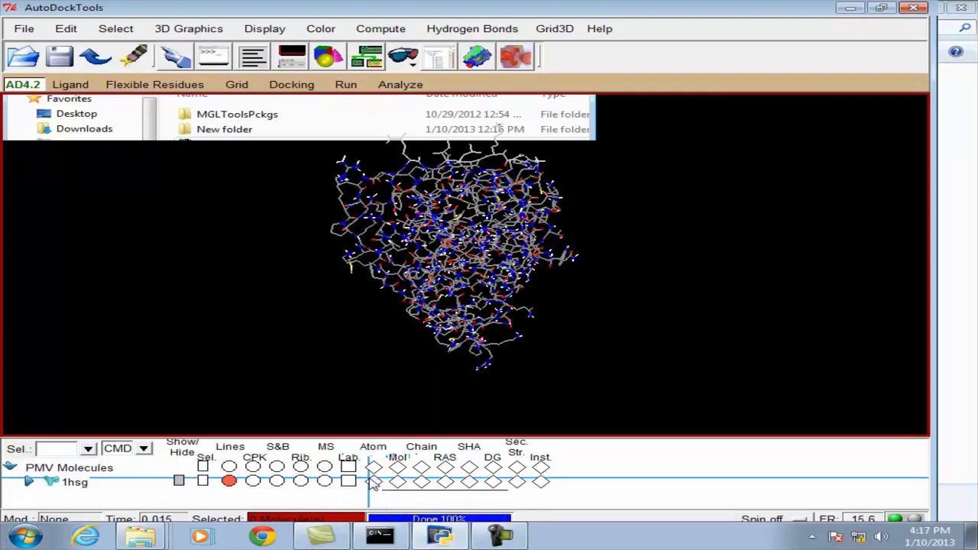
pyautogui.click(539, 481)
pyautogui.click(372, 481)
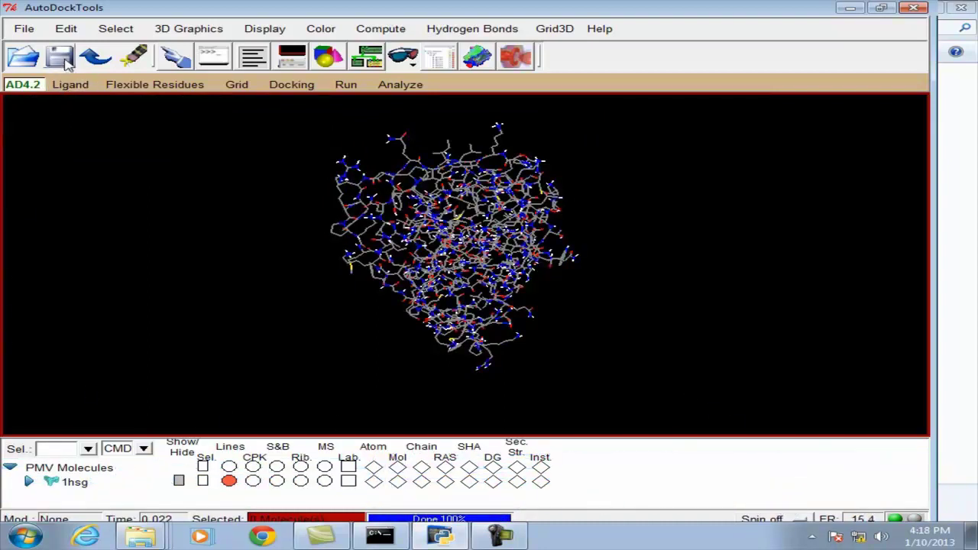
# Add polar-only hydrogens to the 1hsg protein
pyautogui.click(68, 31)
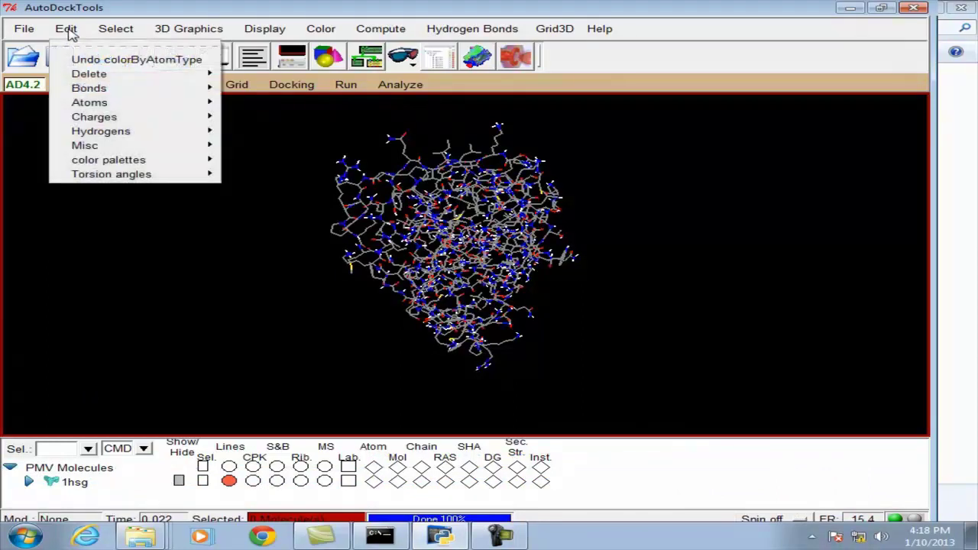
pyautogui.moveTo(87, 132)
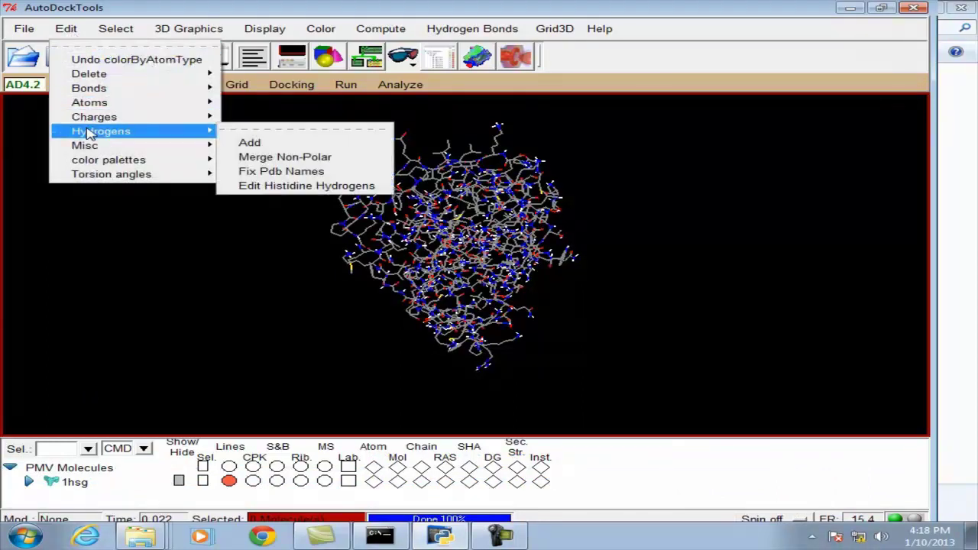
pyautogui.click(266, 147)
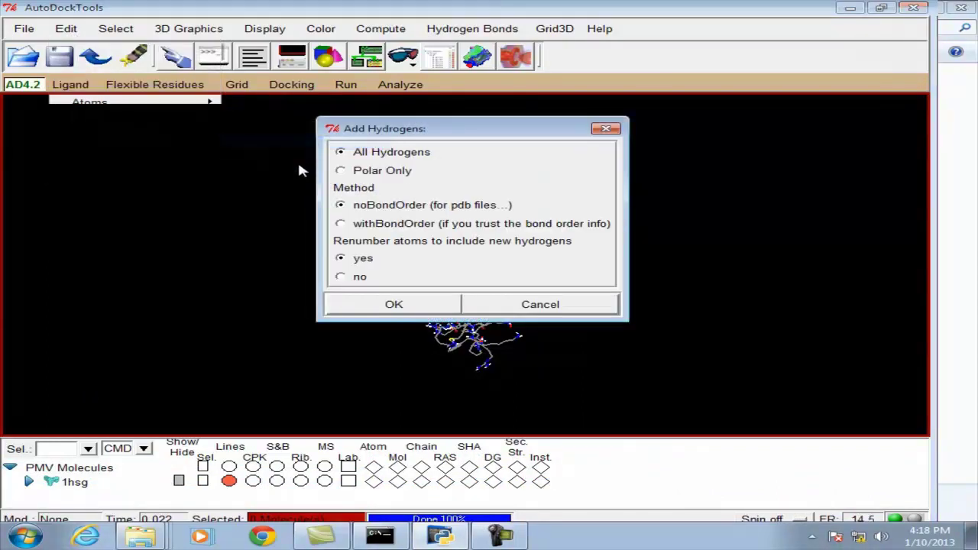
pyautogui.click(341, 172)
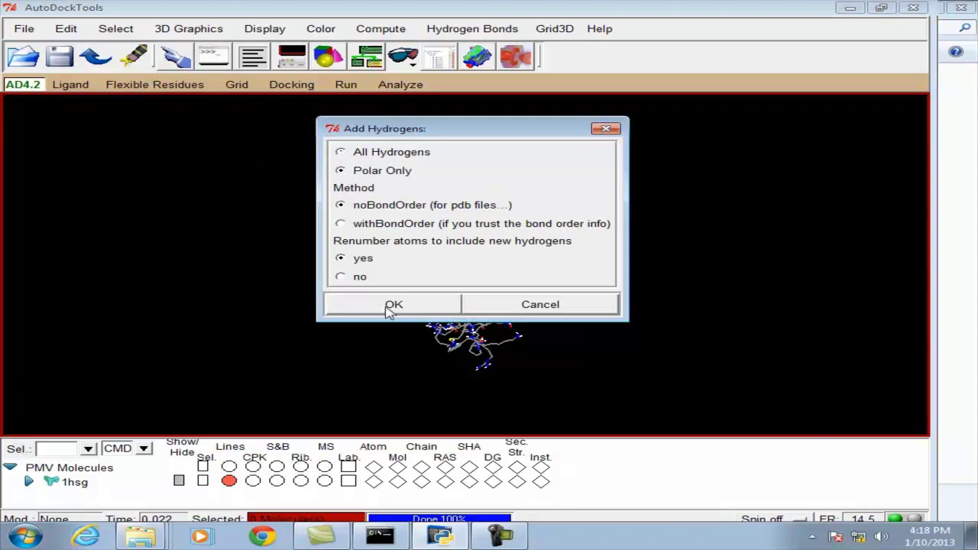
pyautogui.click(392, 305)
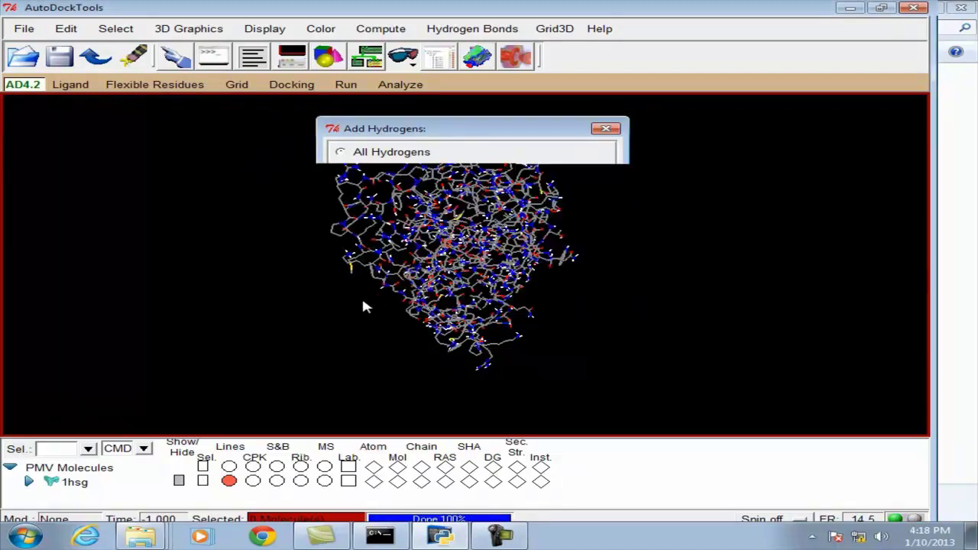
# Choose 1hsg as the grid macromolecule and save it as 1hsg.pdbqt
pyautogui.click(233, 87)
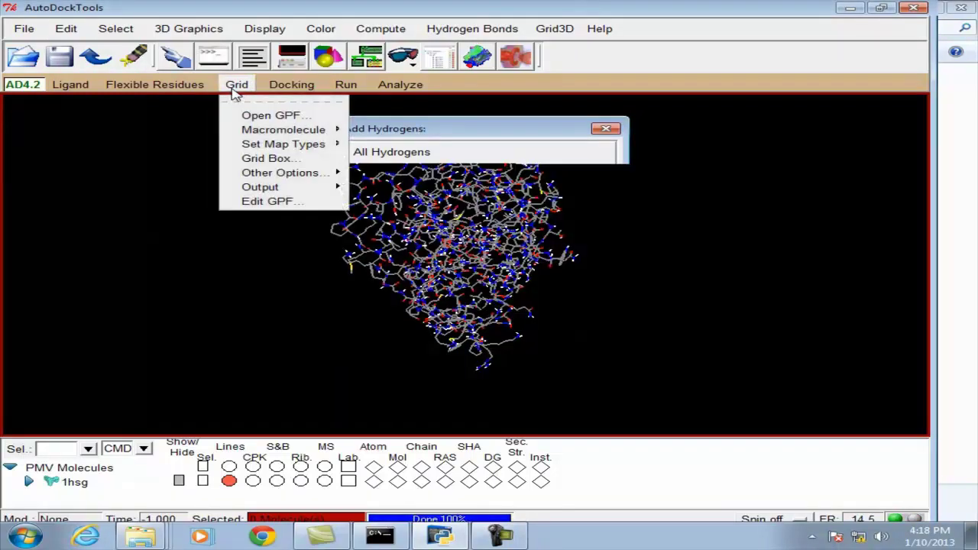
pyautogui.moveTo(258, 138)
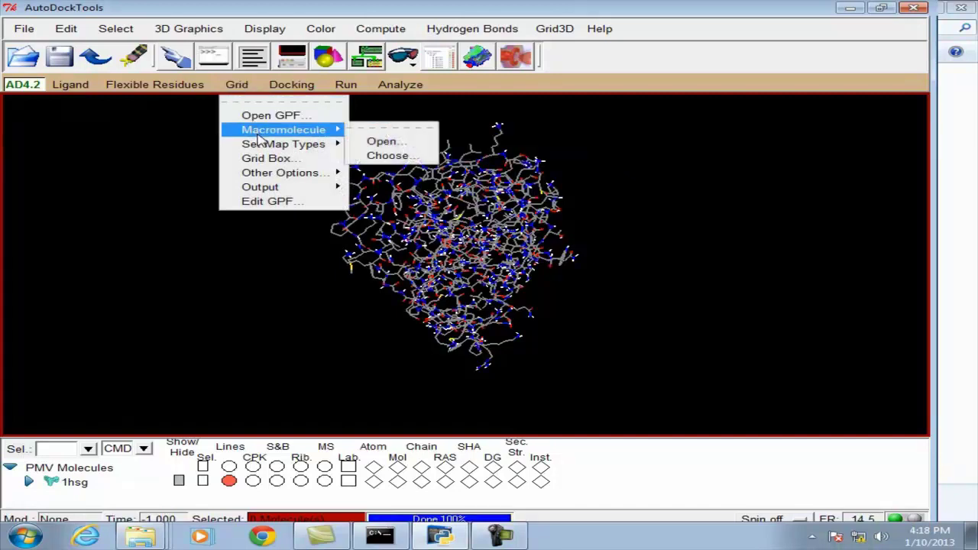
pyautogui.click(413, 156)
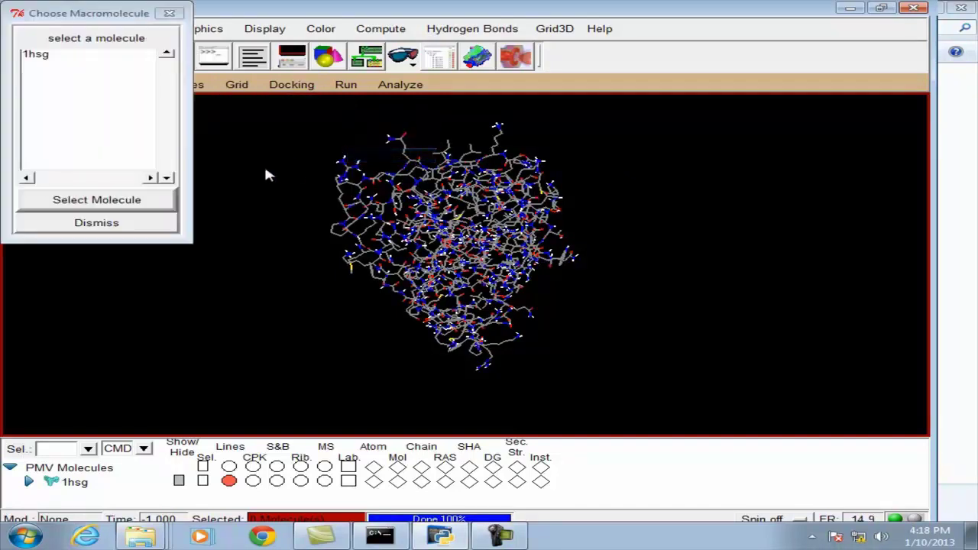
pyautogui.click(43, 57)
pyautogui.click(98, 200)
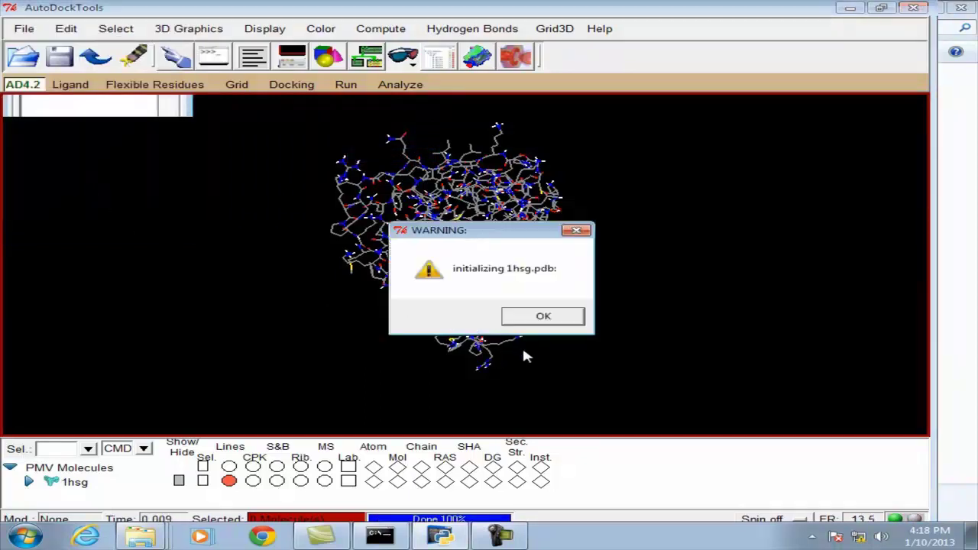
pyautogui.click(542, 318)
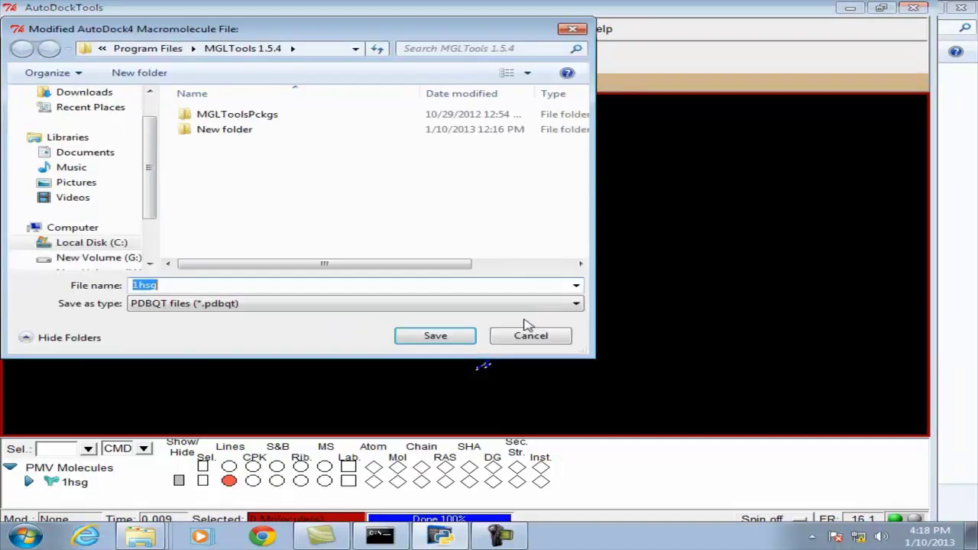
pyautogui.click(288, 286)
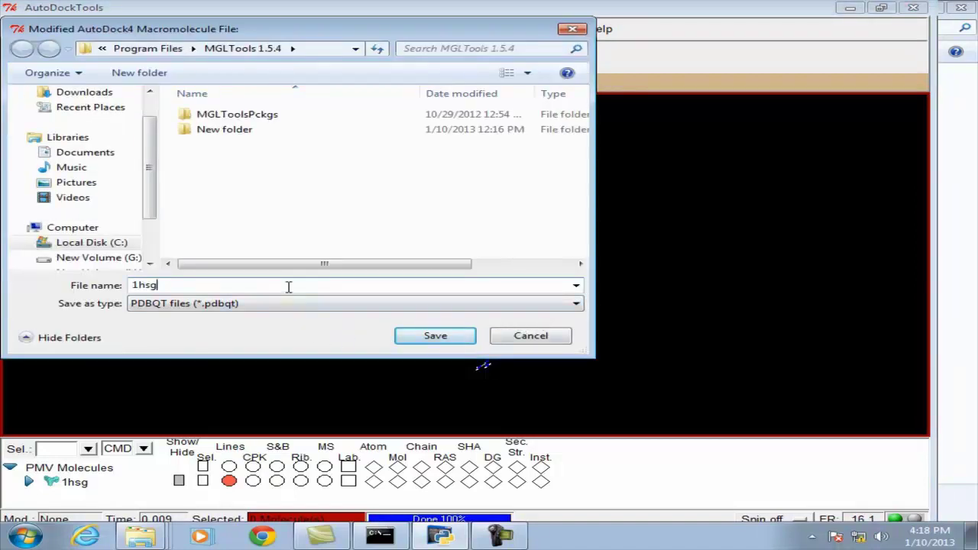
pyautogui.write('.')
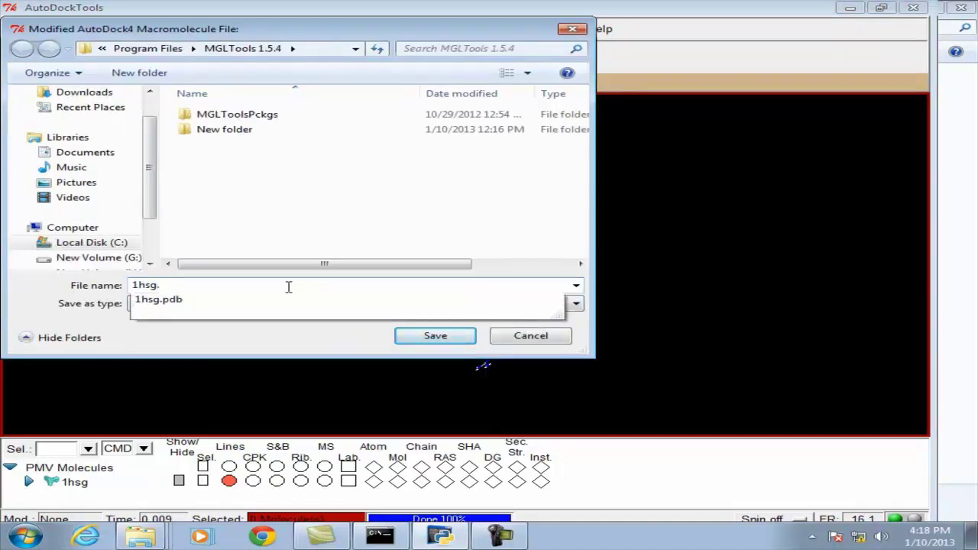
pyautogui.write('pdbqt')
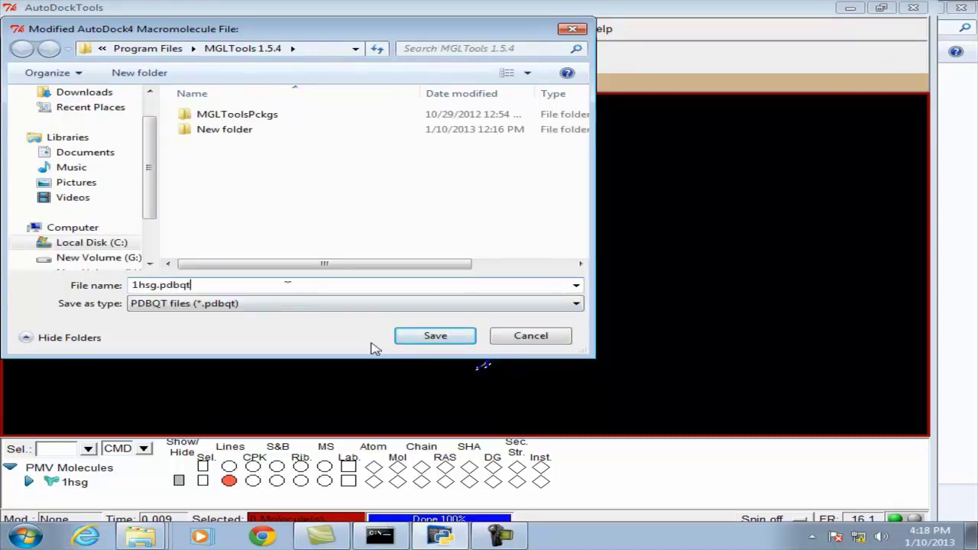
pyautogui.click(428, 338)
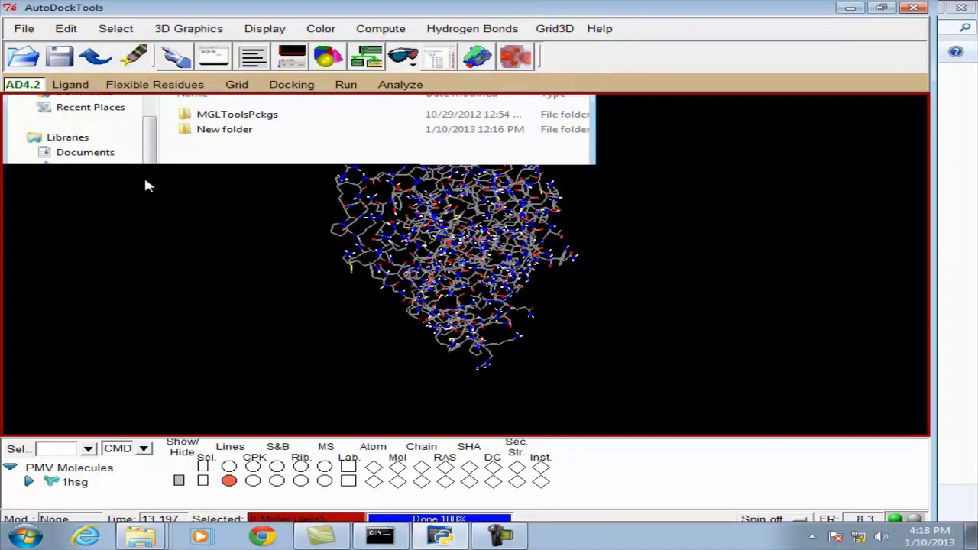
# Open the Grid Box settings for 1hsg and set spacing to 1.000 Å
pyautogui.click(237, 85)
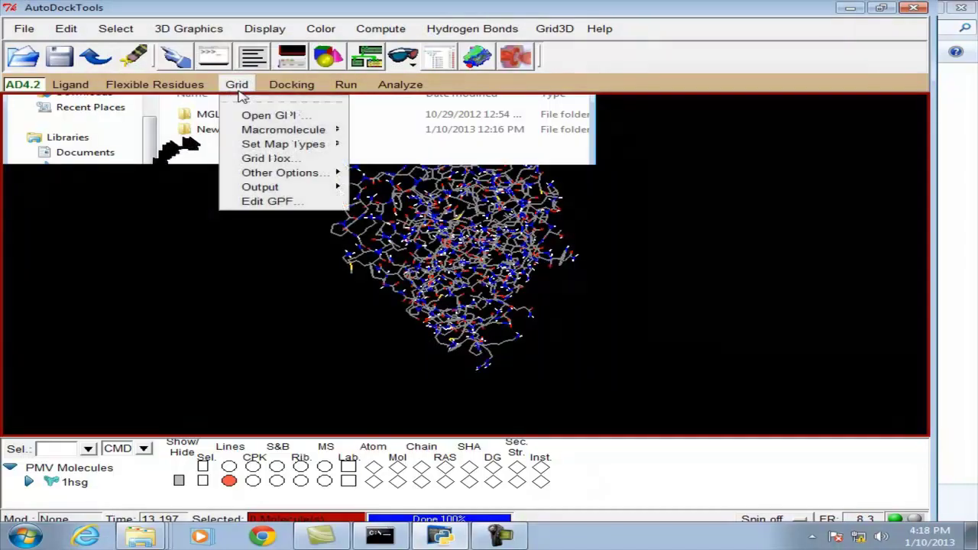
pyautogui.click(276, 159)
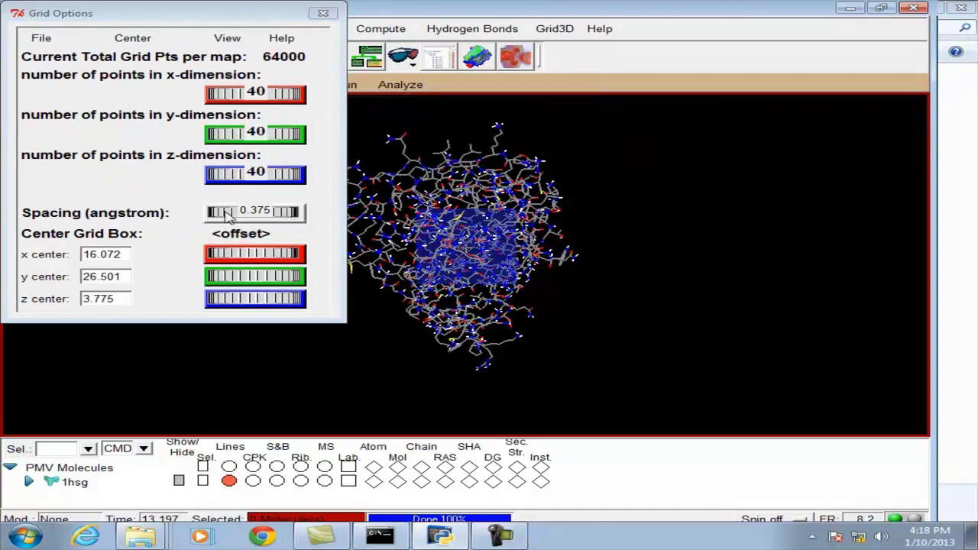
pyautogui.moveTo(227, 216); pyautogui.dragTo(284, 214)
# Set 26×26×26 grid points and center the box at 16.072, 26.5007, 3.7748
pyautogui.click(217, 92)
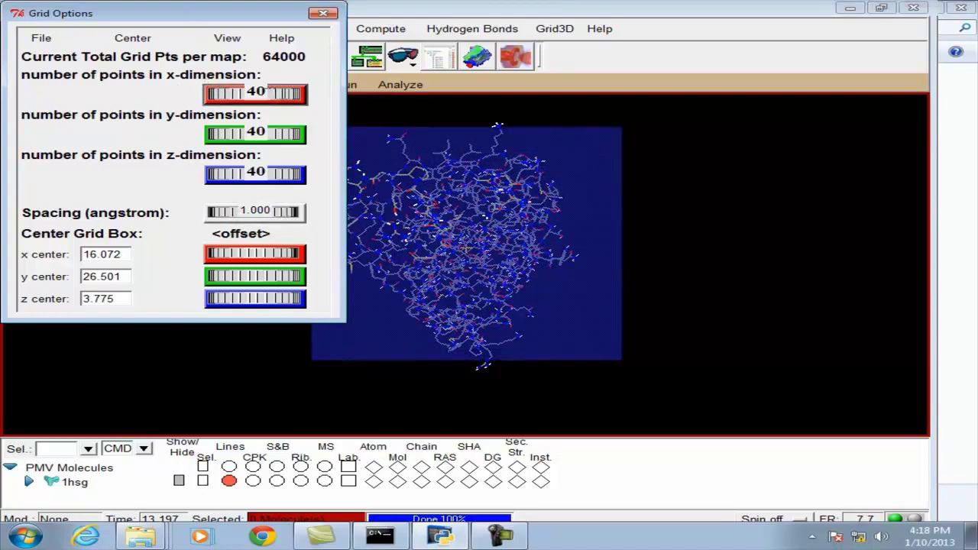
pyautogui.moveTo(265, 90); pyautogui.dragTo(249, 91)
pyautogui.click(271, 128)
pyautogui.moveTo(271, 126); pyautogui.dragTo(268, 132)
pyautogui.moveTo(283, 173); pyautogui.dragTo(262, 174)
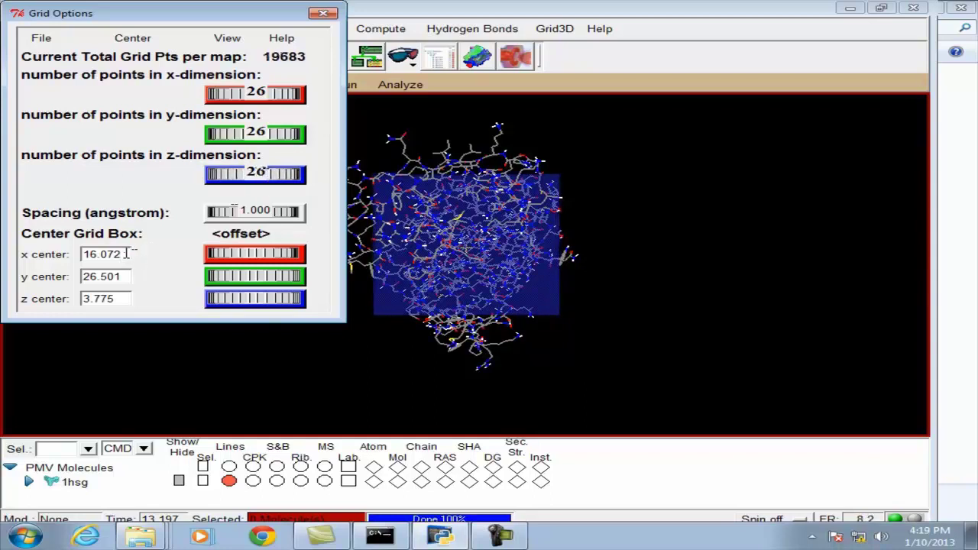
pyautogui.press('BackSpace')
pyautogui.press('BackSpace')
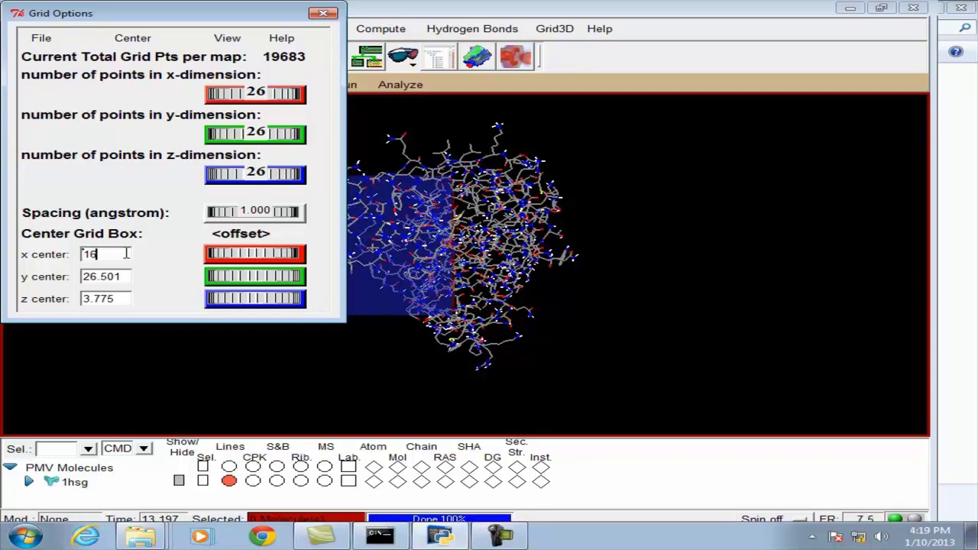
pyautogui.write('.072')
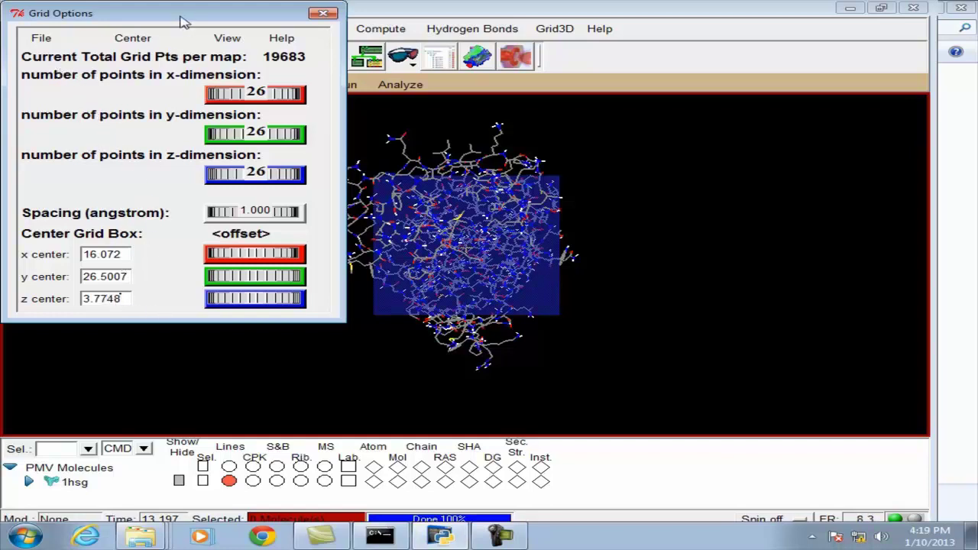
# Set the protein spinning continuously and rotate it to view the grid box
pyautogui.moveTo(182, 23); pyautogui.dragTo(857, 19)
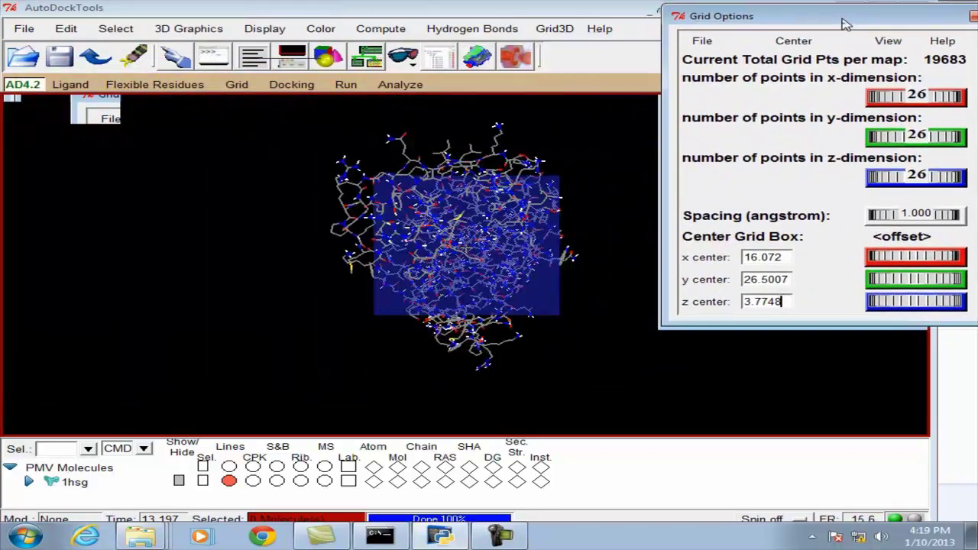
pyautogui.click(801, 521)
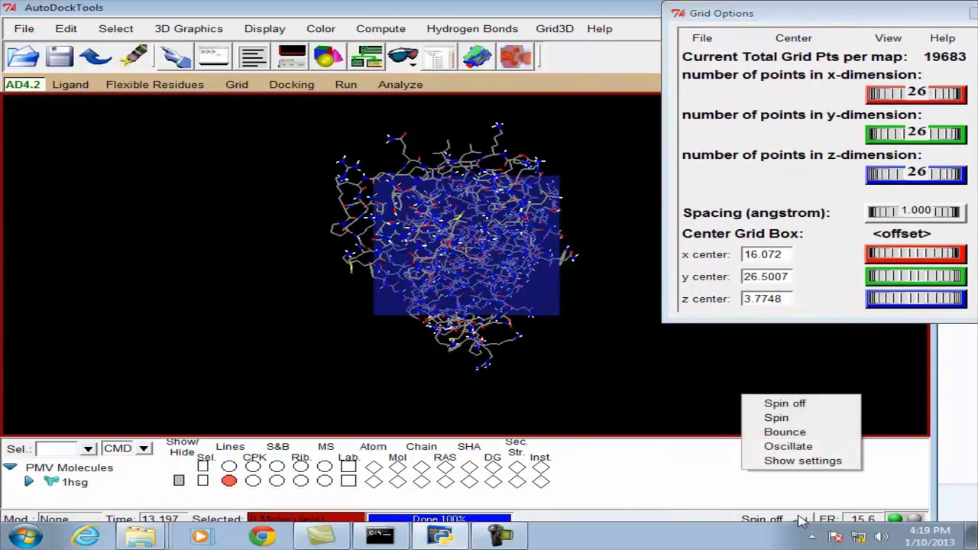
pyautogui.click(797, 419)
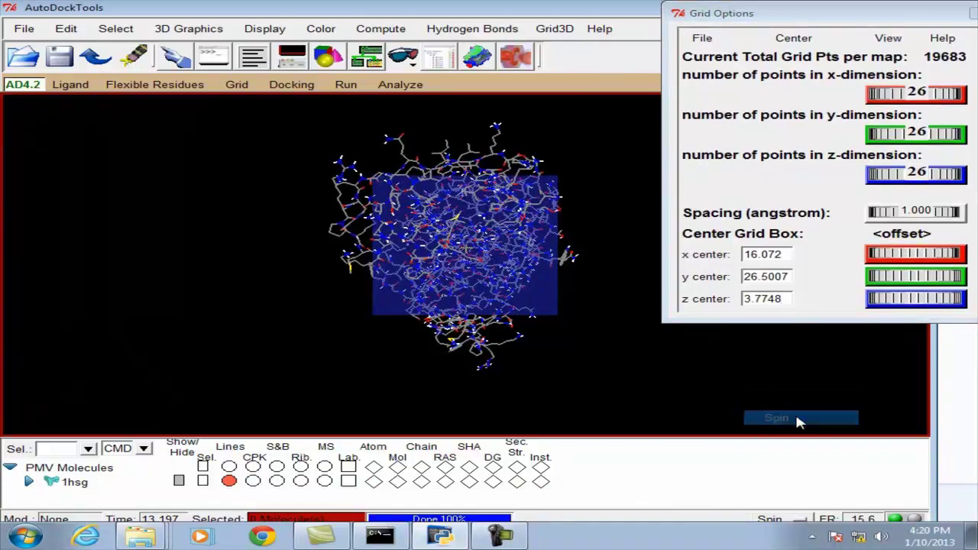
pyautogui.click(804, 521)
pyautogui.click(817, 461)
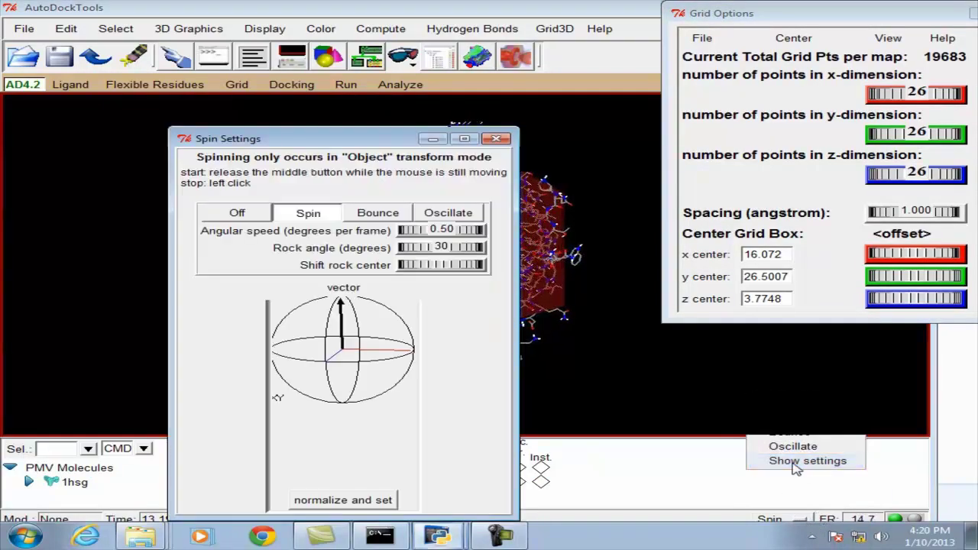
pyautogui.moveTo(417, 141); pyautogui.dragTo(835, 156)
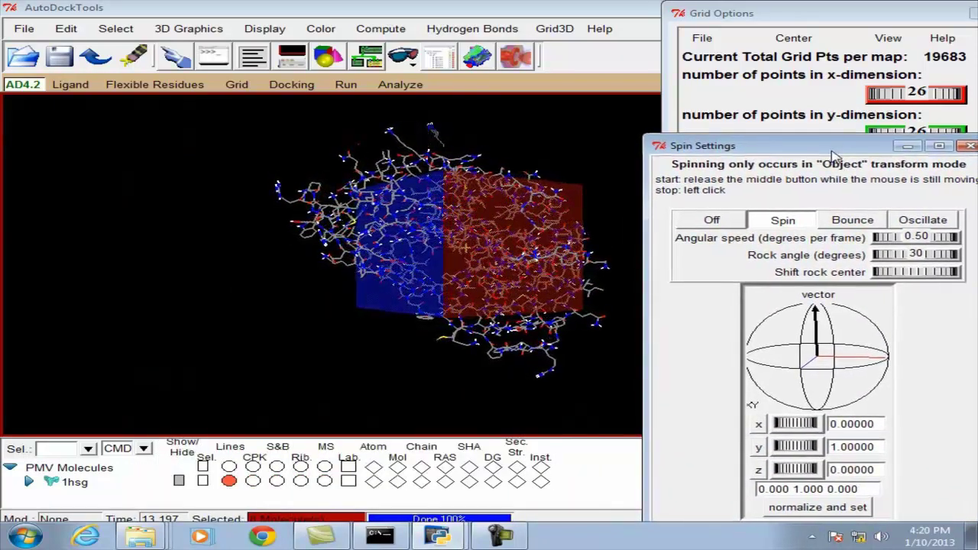
pyautogui.moveTo(526, 277); pyautogui.dragTo(149, 286)
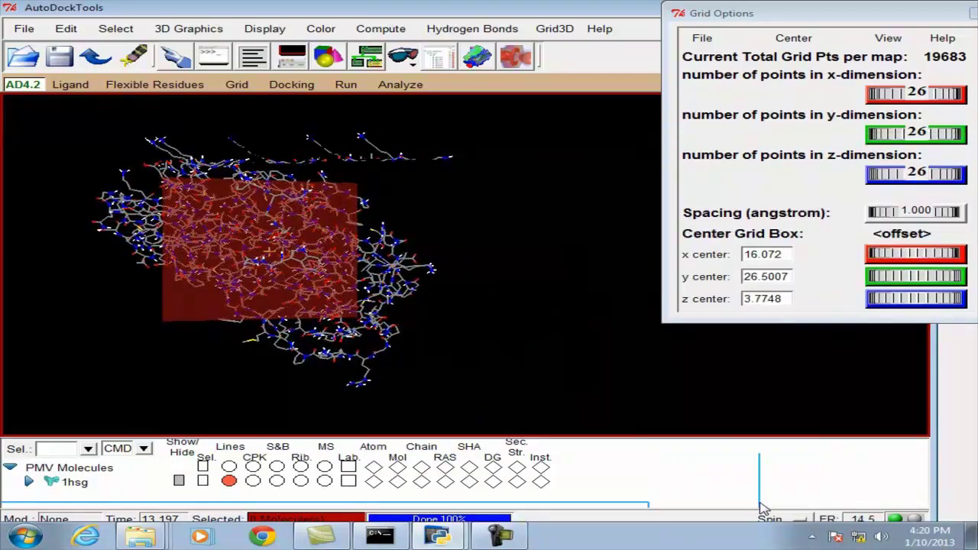
# Adjust the spin axis in the spin settings to point down and forward
pyautogui.click(798, 514)
pyautogui.click(812, 461)
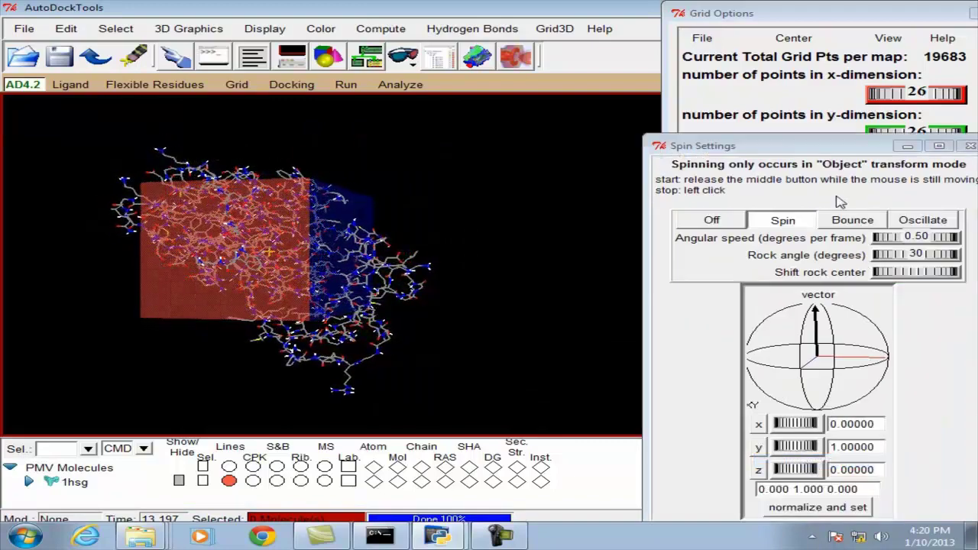
pyautogui.moveTo(817, 152); pyautogui.dragTo(648, 179)
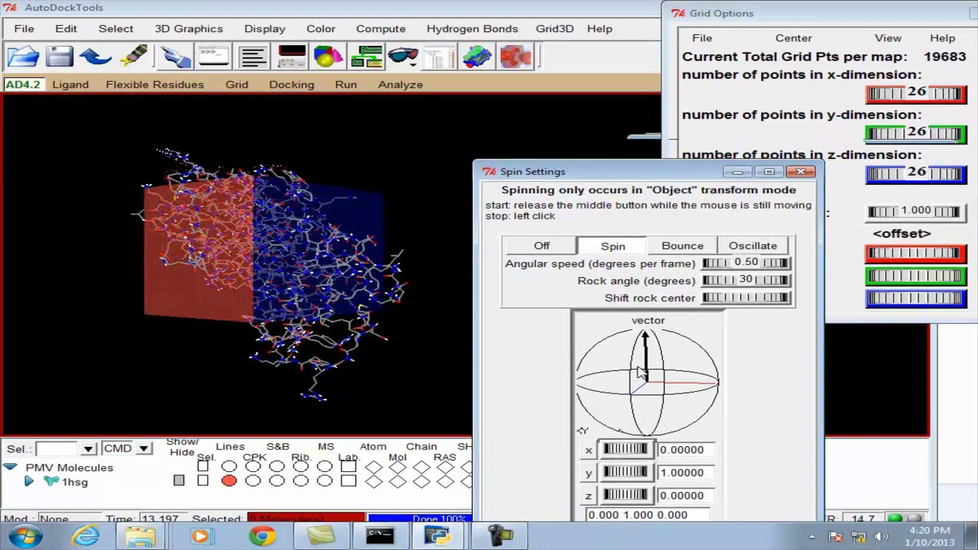
pyautogui.moveTo(650, 359); pyautogui.dragTo(703, 398)
pyautogui.moveTo(667, 439); pyautogui.dragTo(607, 330)
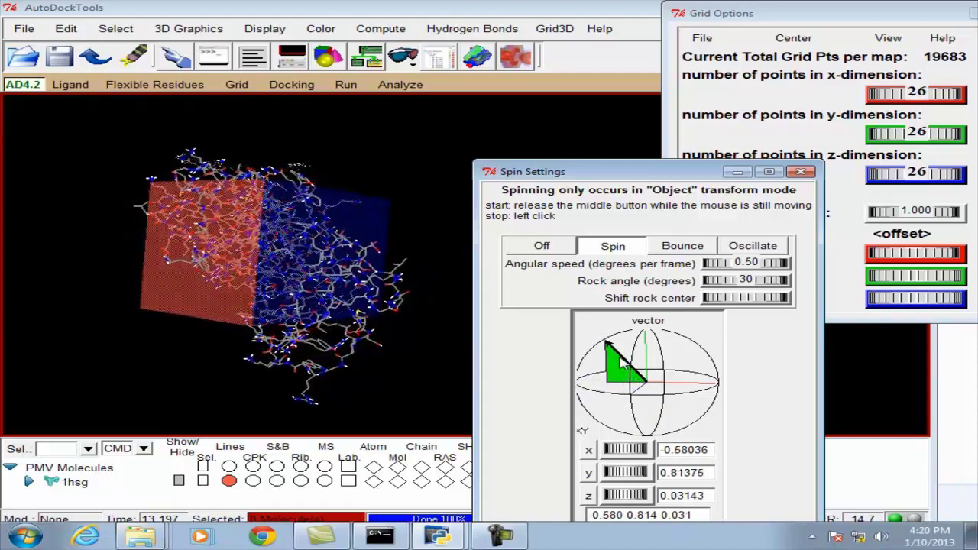
pyautogui.moveTo(623, 365); pyautogui.dragTo(703, 430)
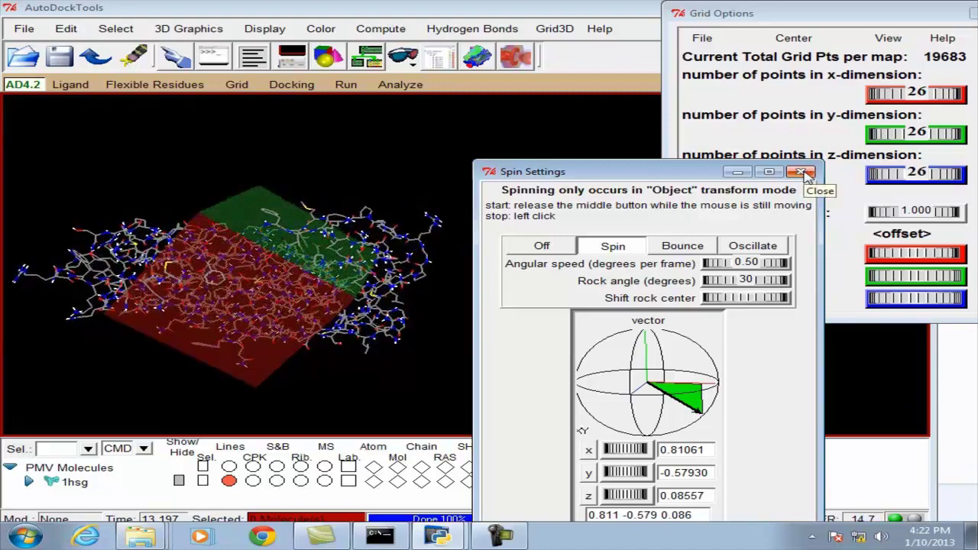
# Close the spin settings and close Grid Options, keeping the current box
pyautogui.click(802, 173)
pyautogui.click(703, 39)
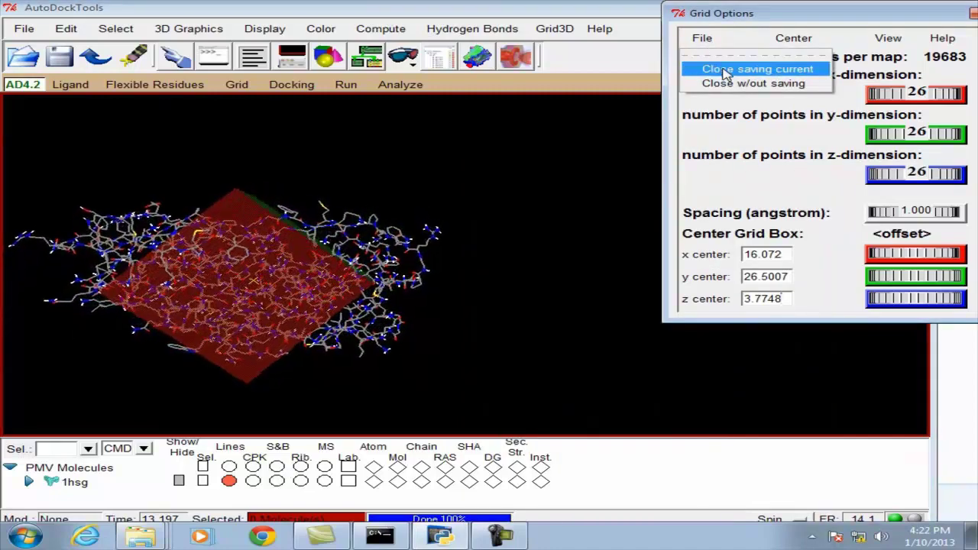
pyautogui.click(790, 17)
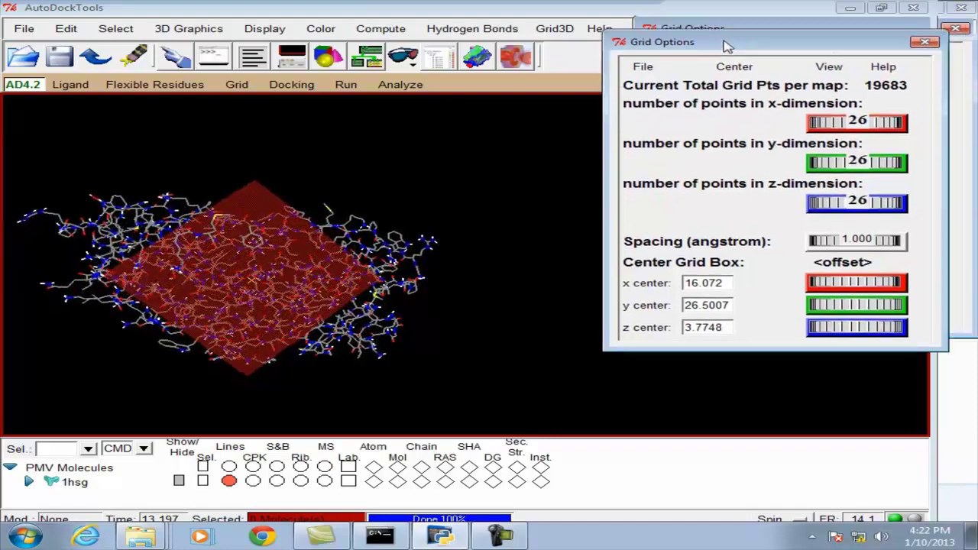
pyautogui.moveTo(789, 17); pyautogui.dragTo(591, 84)
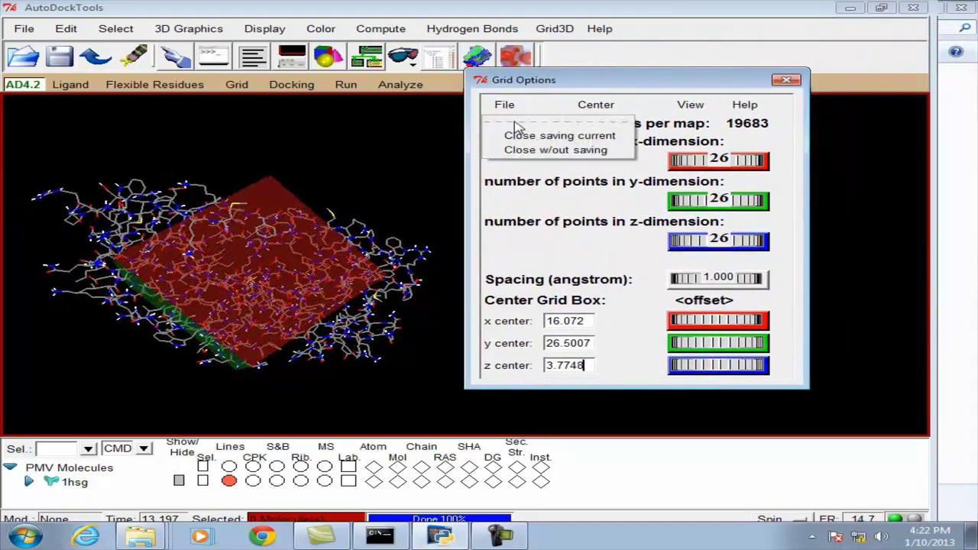
pyautogui.click(549, 136)
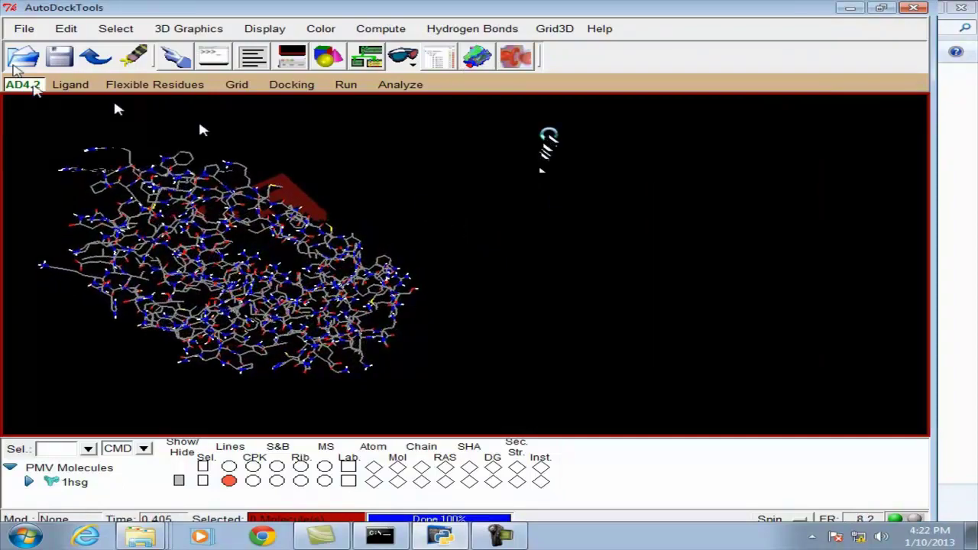
# Hide the 1hsg protein from the viewer
pyautogui.click(24, 29)
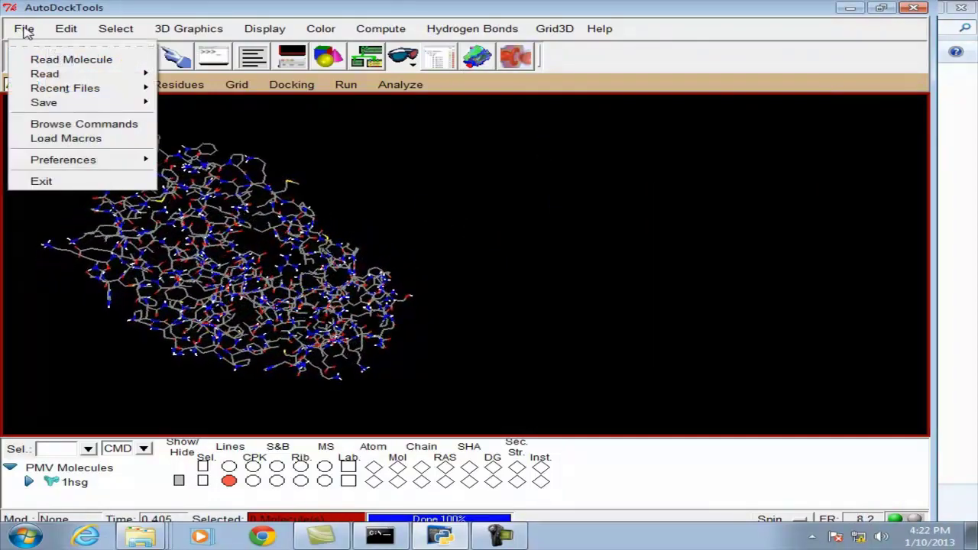
pyautogui.click(318, 113)
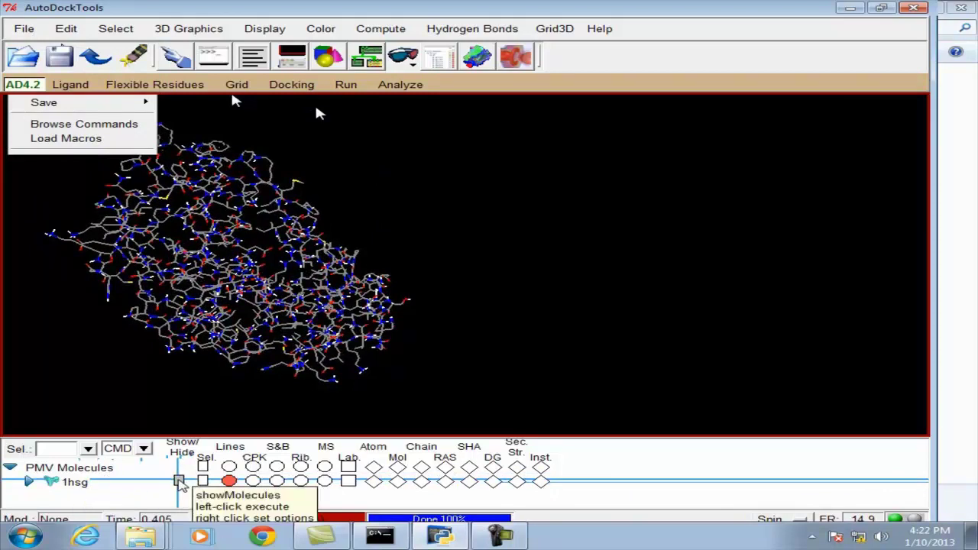
pyautogui.click(179, 481)
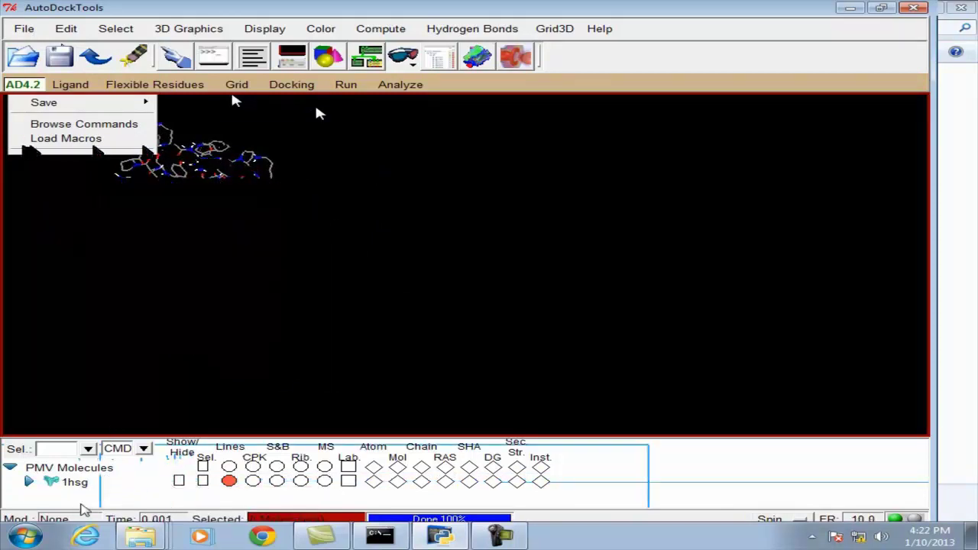
# Open the ligand PDB file as the docking ligand and dismiss its summary
pyautogui.click(82, 89)
pyautogui.moveTo(90, 114)
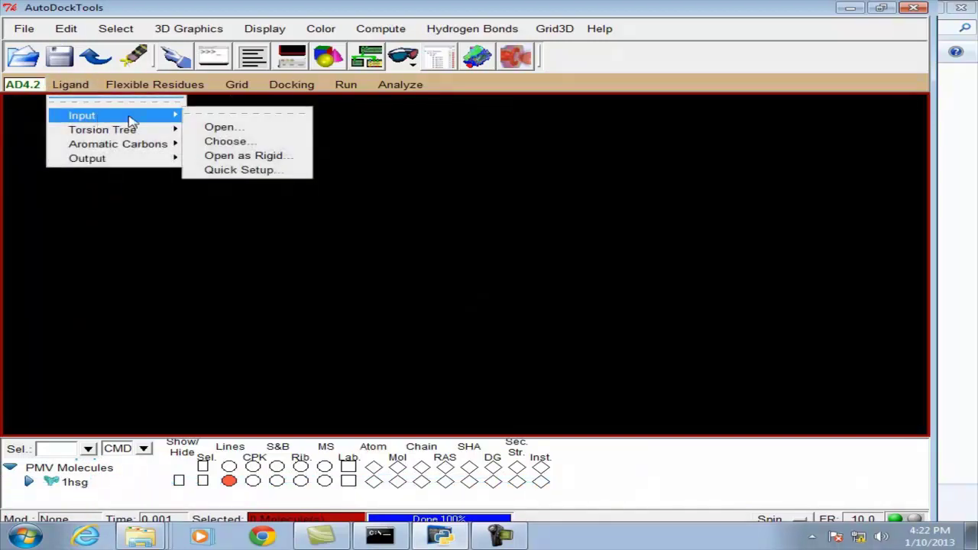
pyautogui.click(227, 127)
pyautogui.click(564, 314)
pyautogui.click(489, 361)
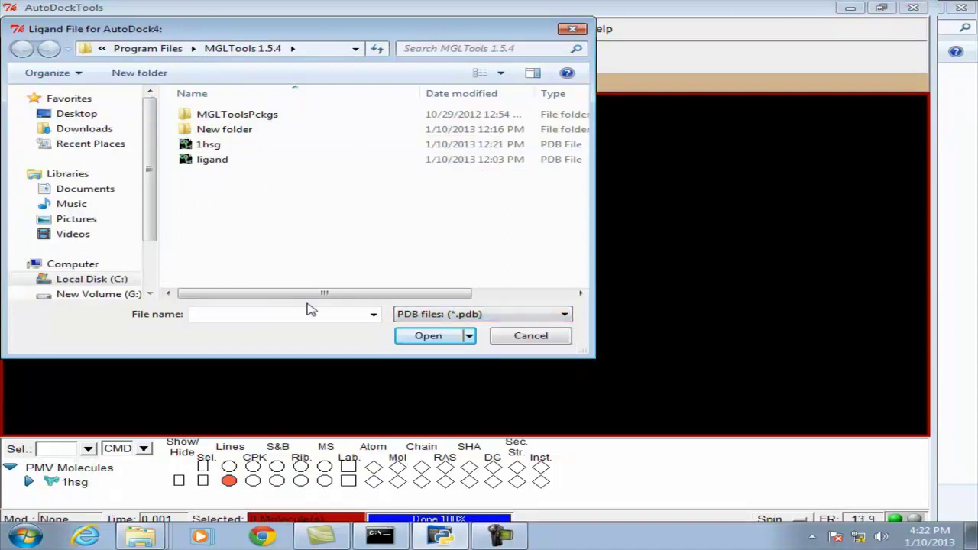
pyautogui.click(217, 162)
pyautogui.click(426, 337)
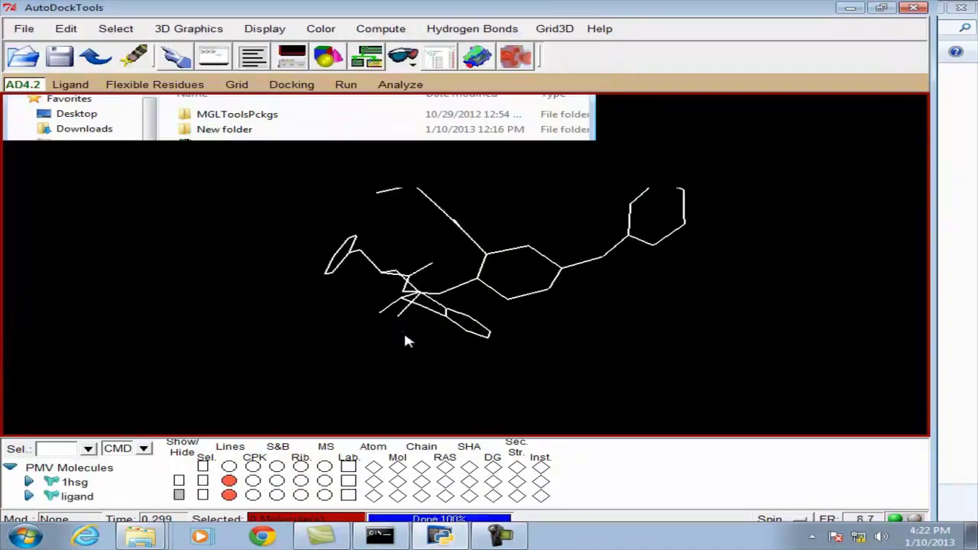
pyautogui.click(563, 332)
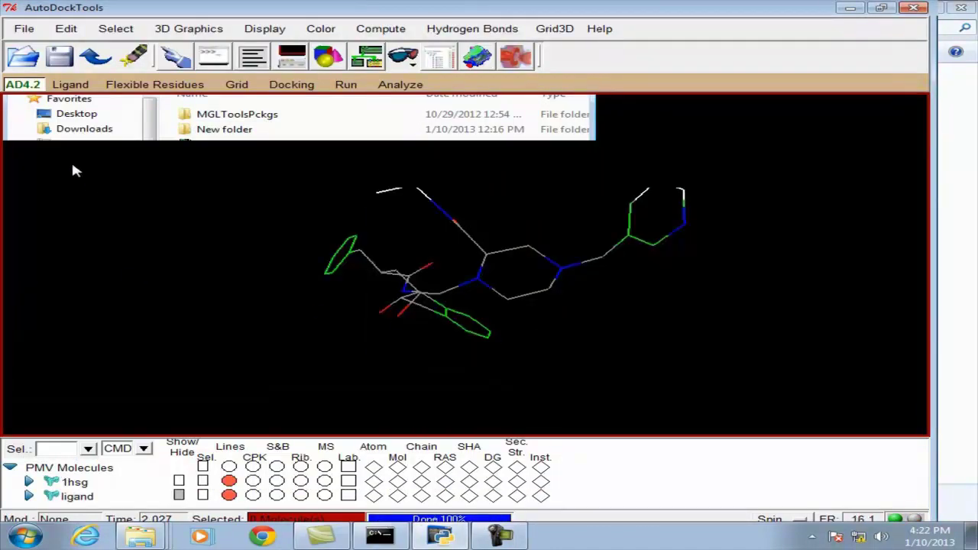
# Set the ligand's number of active torsions from 0 to 6
pyautogui.click(70, 84)
pyautogui.moveTo(99, 130)
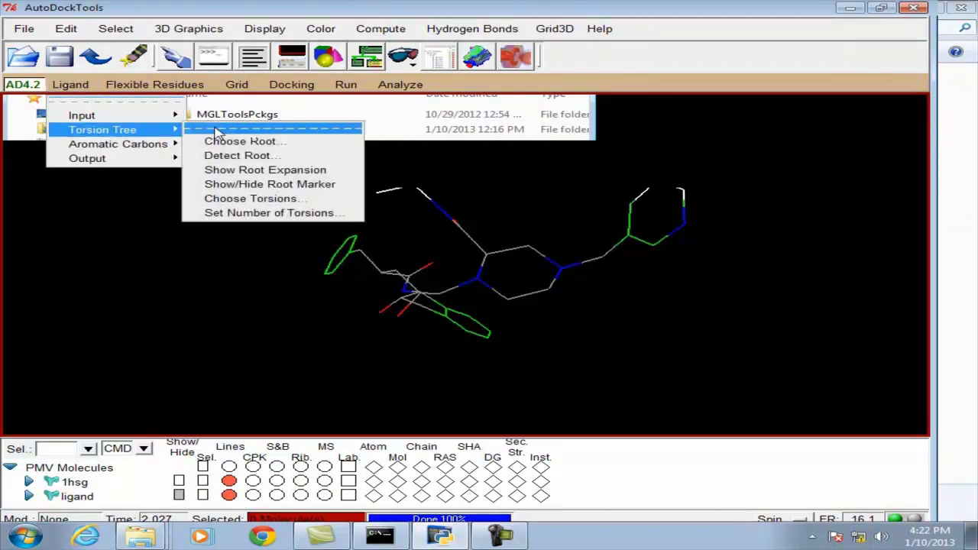
pyautogui.click(260, 212)
pyautogui.click(125, 101)
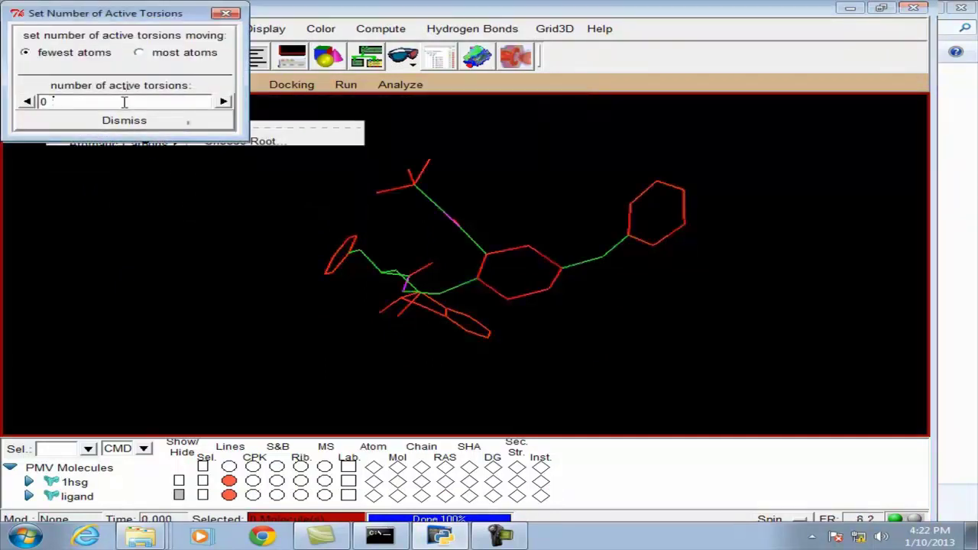
pyautogui.press('BackSpace')
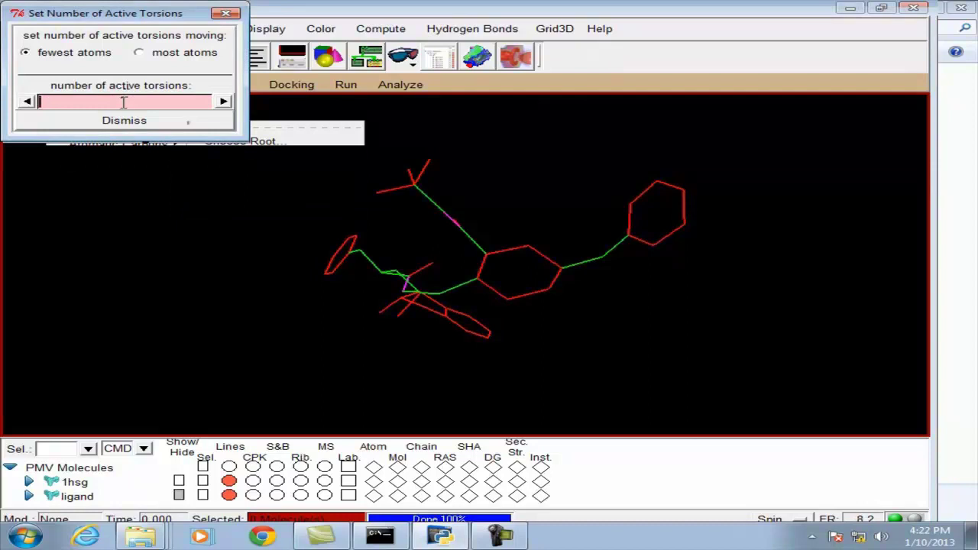
pyautogui.write('6')
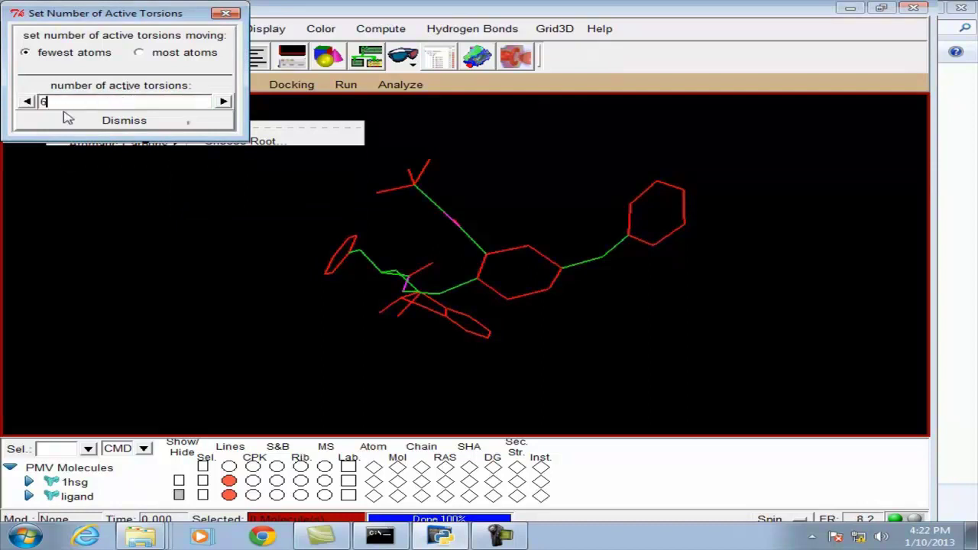
pyautogui.click(112, 122)
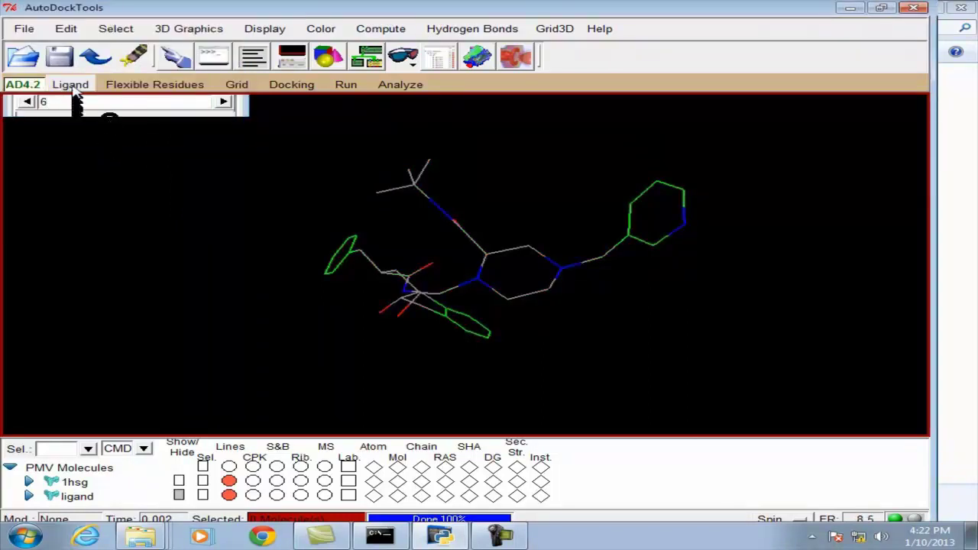
# Save the prepared ligand as ligand.pdbqt
pyautogui.click(71, 84)
pyautogui.moveTo(88, 159)
pyautogui.click(239, 169)
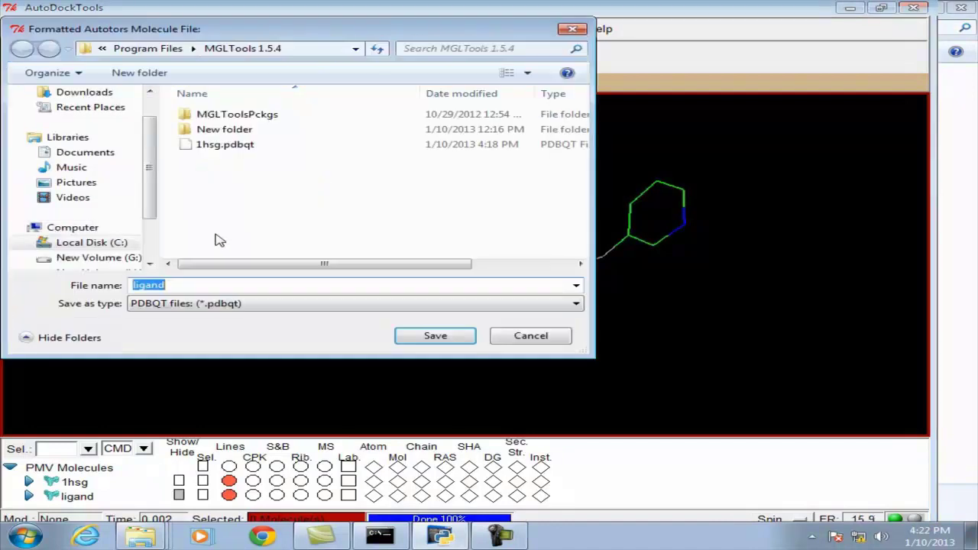
pyautogui.click(242, 283)
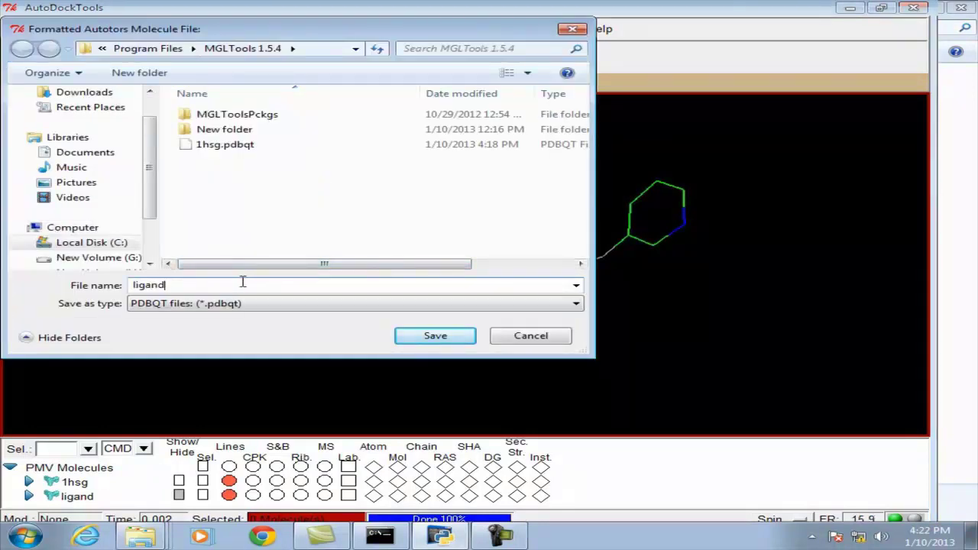
pyautogui.write('.p')
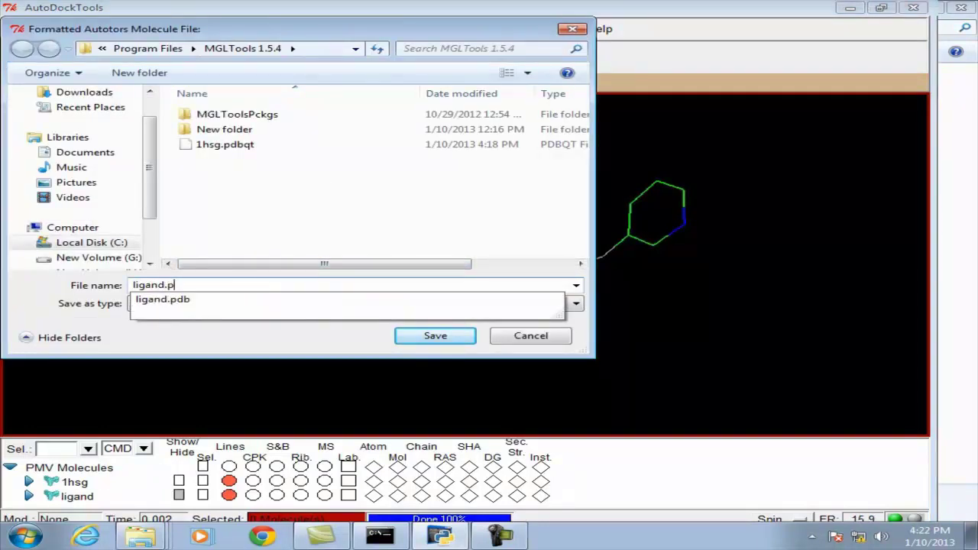
pyautogui.write('dbqt')
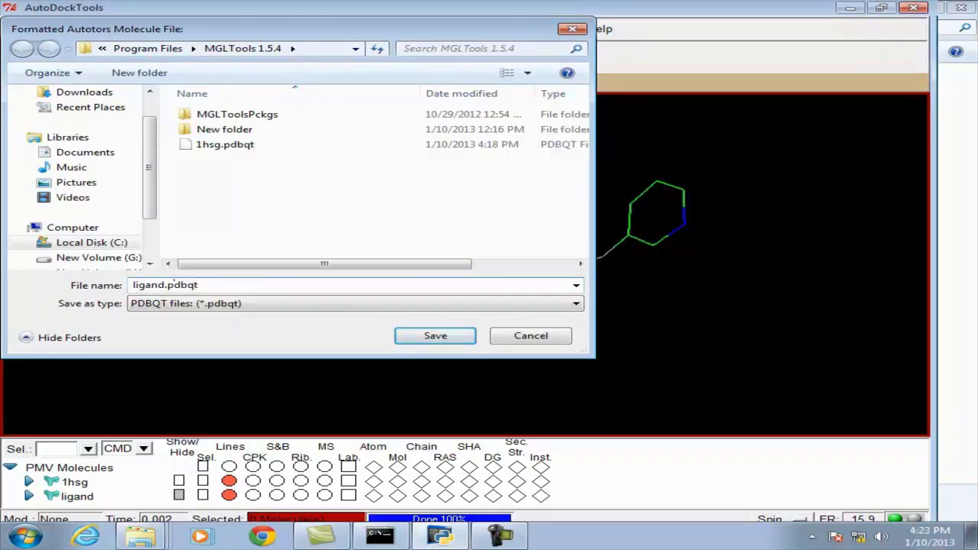
pyautogui.press('Return')
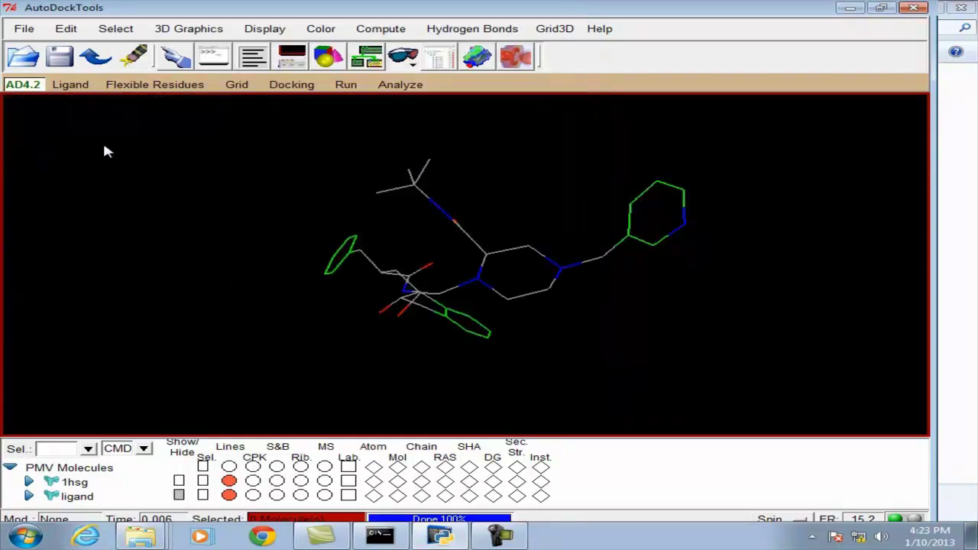
# Exit AutoDockTools and confirm quitting
pyautogui.click(25, 31)
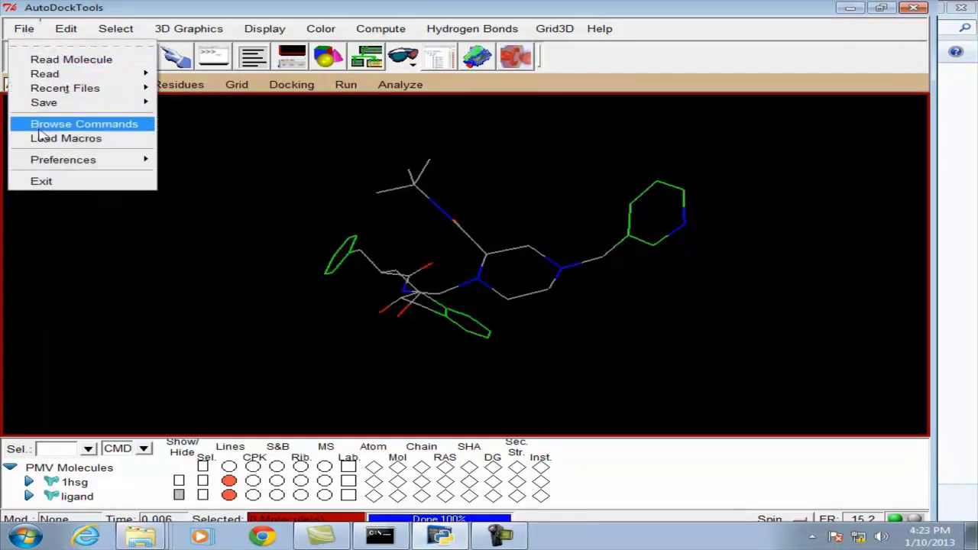
pyautogui.click(52, 183)
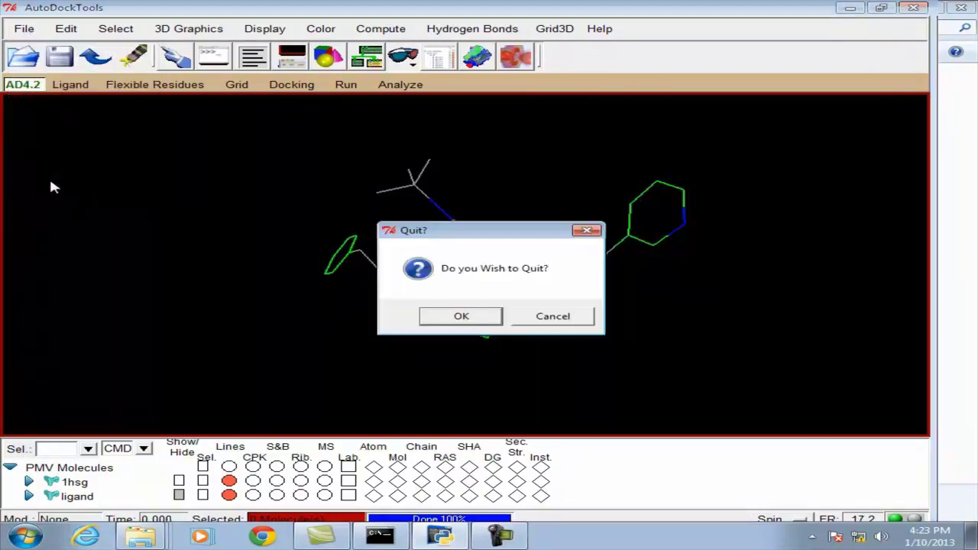
pyautogui.click(473, 322)
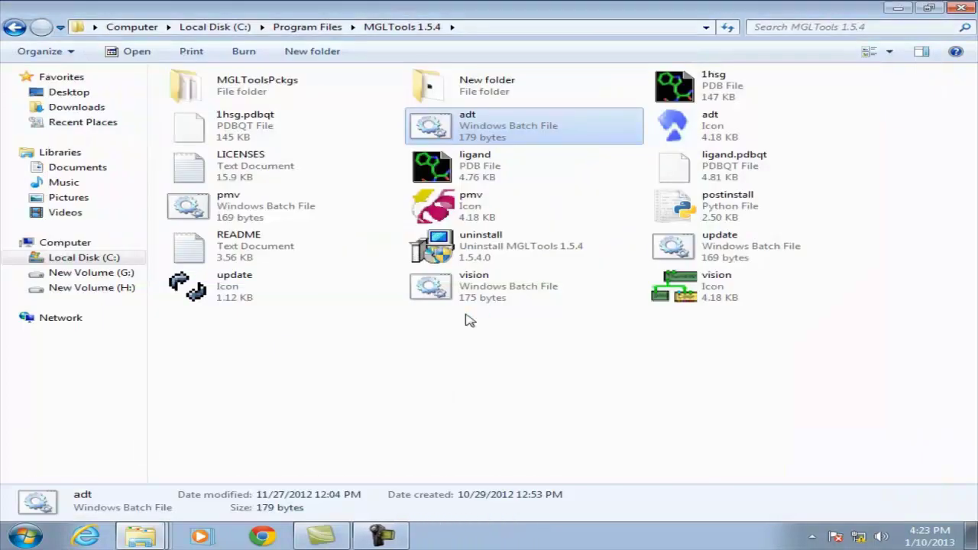
# Copy 1hsg.pdbqt and ligand.pdbqt from the MGLTools 1.5.4 folder
pyautogui.click(466, 321)
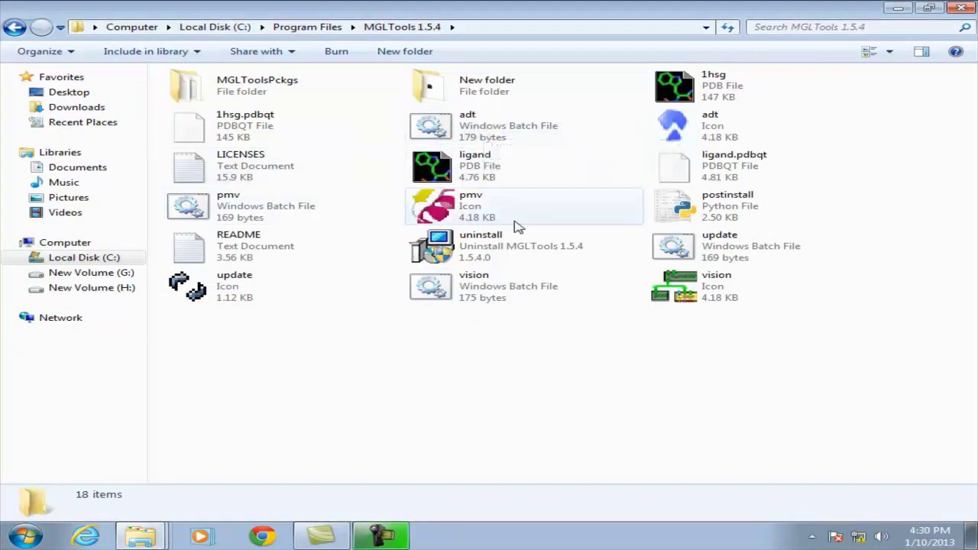
pyautogui.click(235, 129)
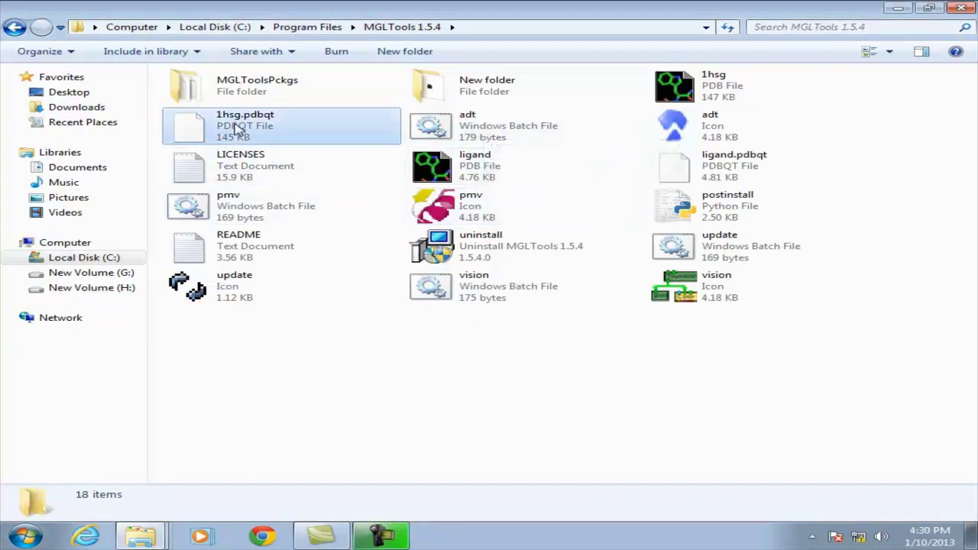
pyautogui.keyDown('ctrl'); pyautogui.click(732, 168); pyautogui.keyUp('ctrl')
pyautogui.rightClick(732, 168)
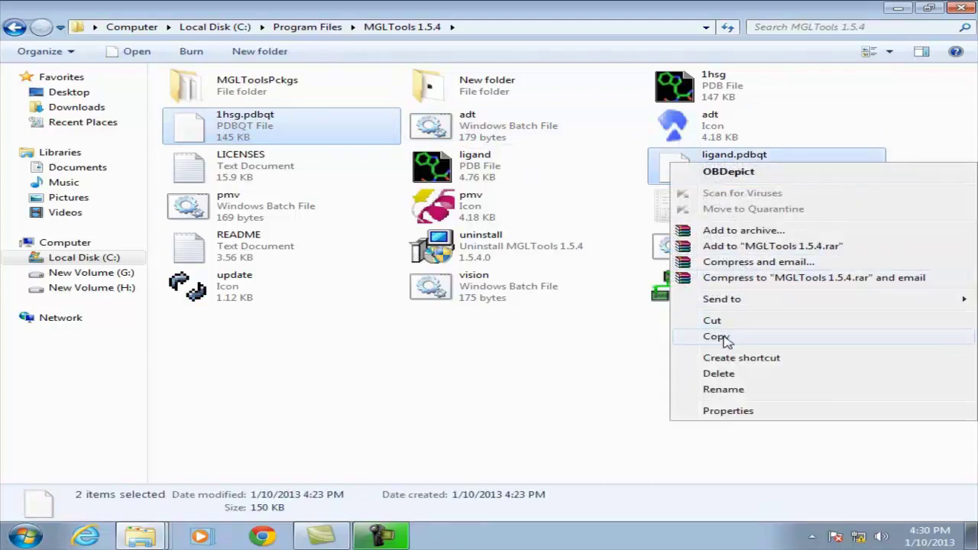
pyautogui.click(726, 338)
# Paste both pdbqt files into C:\vina
pyautogui.click(134, 27)
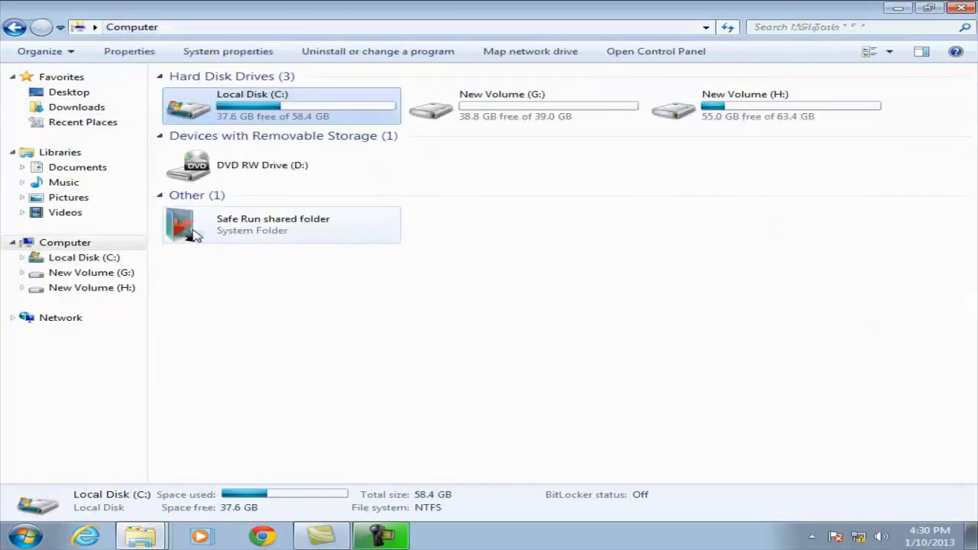
pyautogui.doubleClick(249, 119)
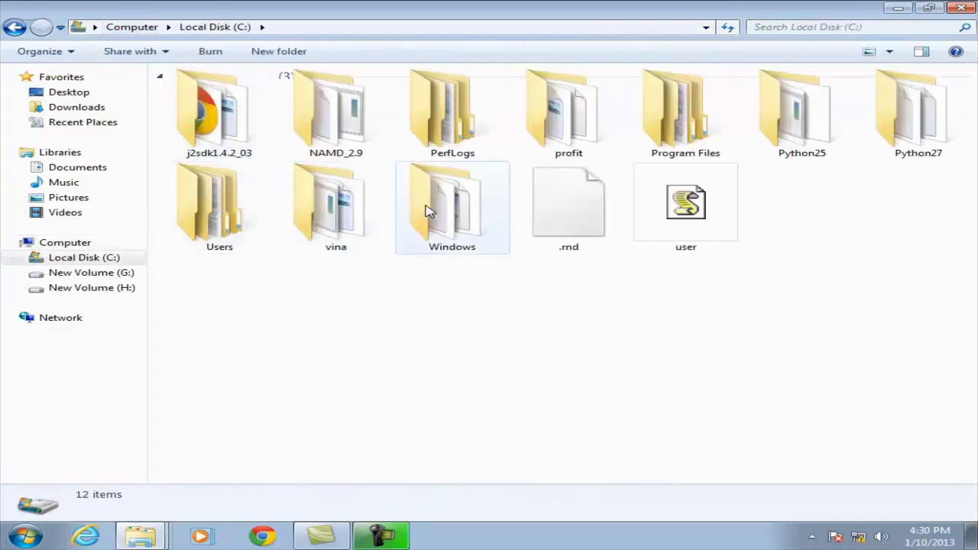
pyautogui.doubleClick(365, 218)
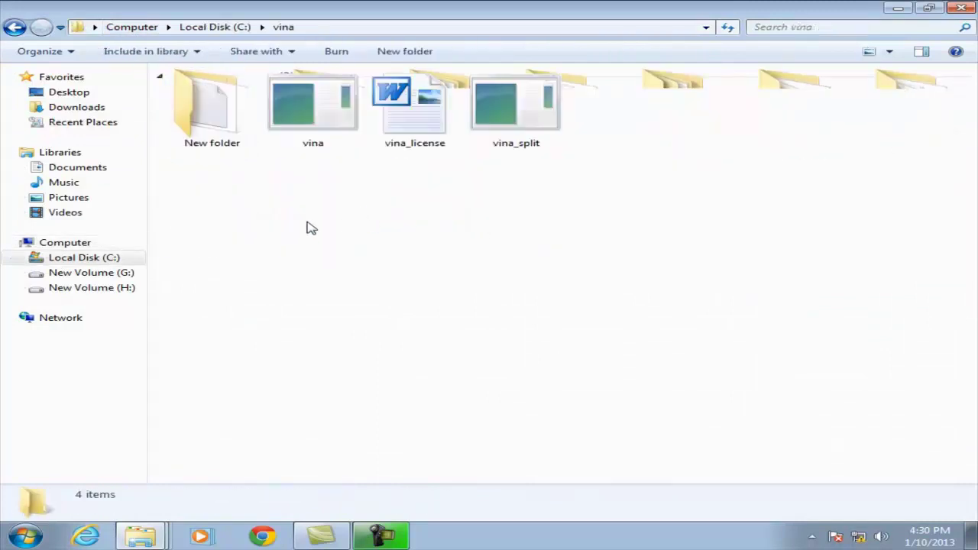
pyautogui.rightClick(257, 217)
pyautogui.click(308, 313)
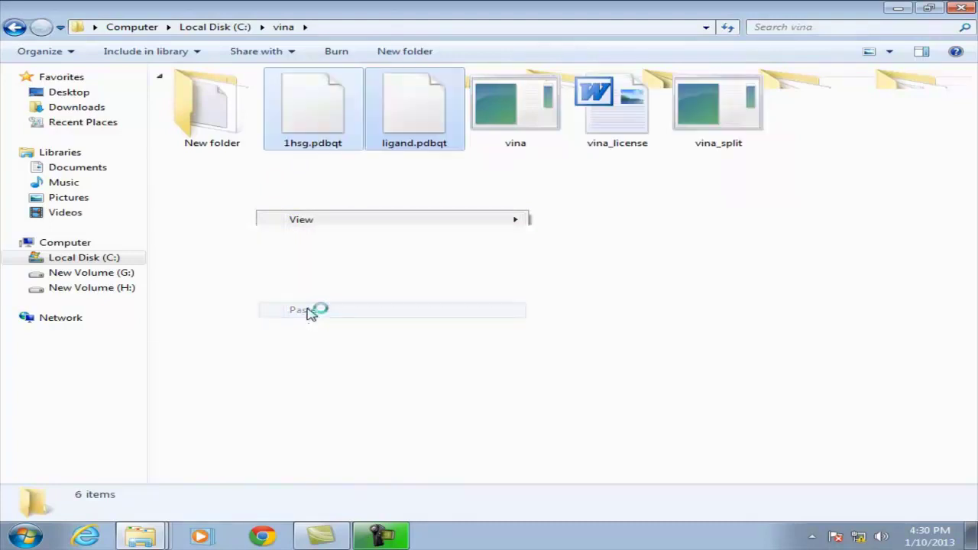
pyautogui.rightClick(374, 262)
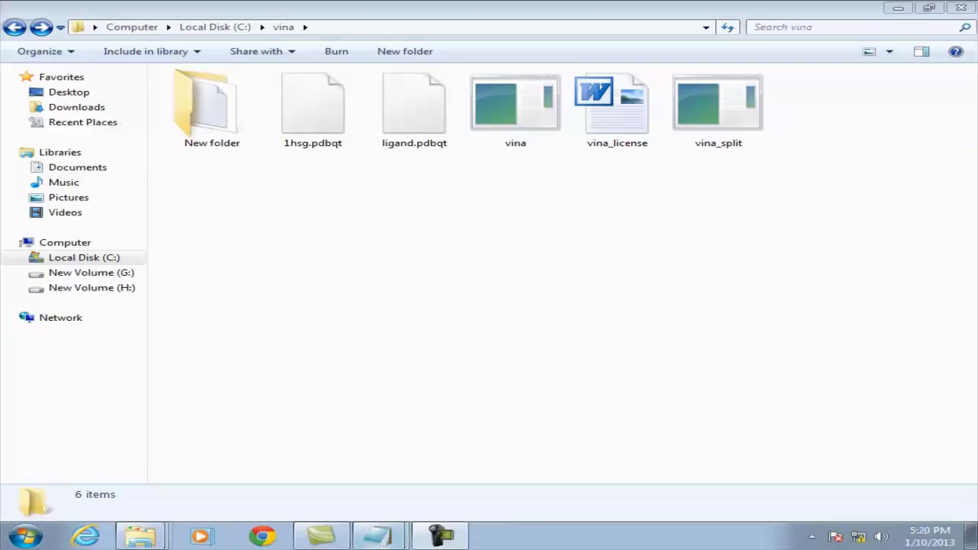
# Close the leftover conf Notepad window without saving
pyautogui.moveTo(380, 535)
pyautogui.click(435, 505)
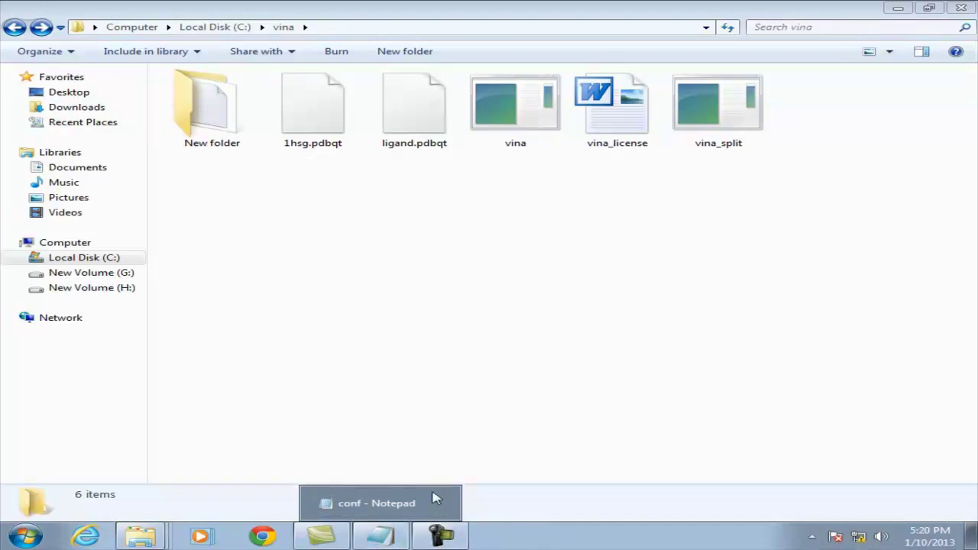
pyautogui.click(449, 479)
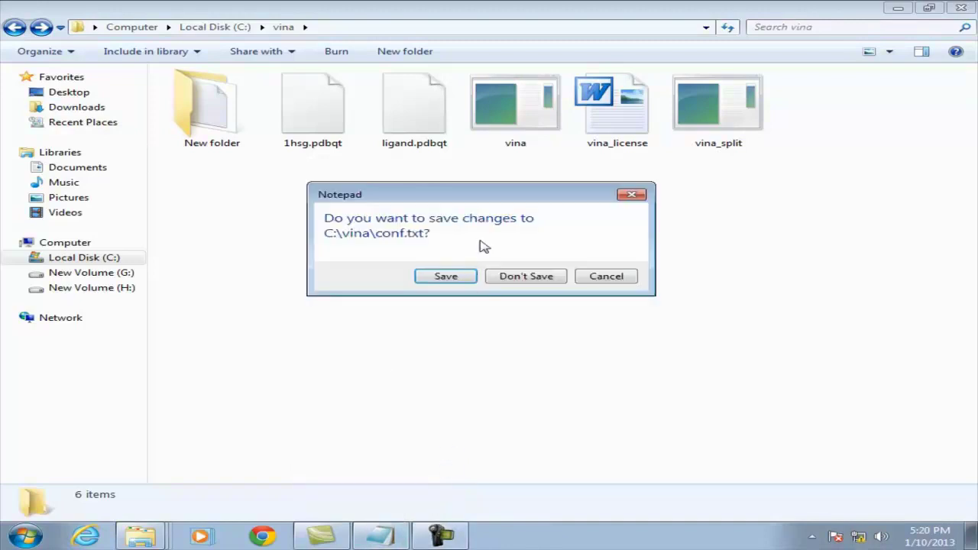
pyautogui.click(537, 281)
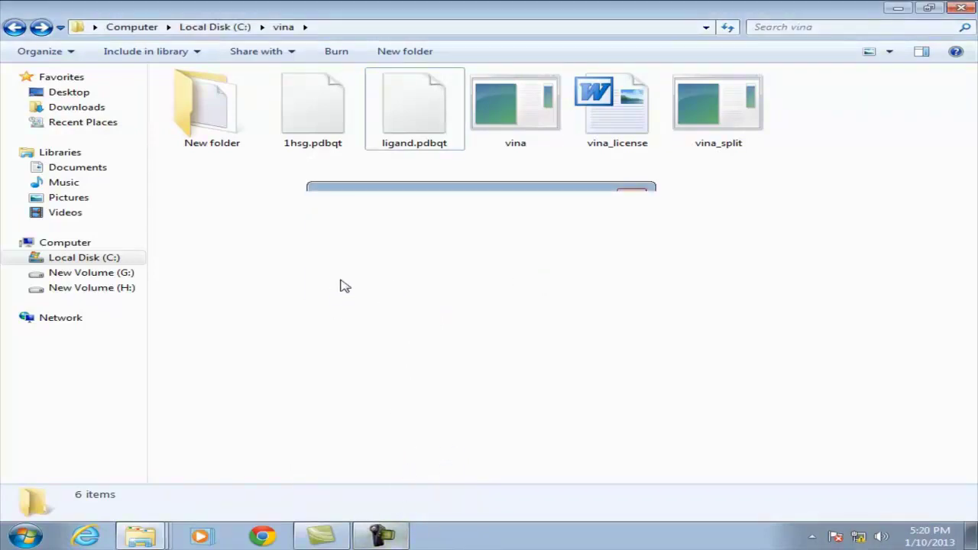
# Create a new text document in the vina folder named conf
pyautogui.rightClick(375, 262)
pyautogui.moveTo(412, 450)
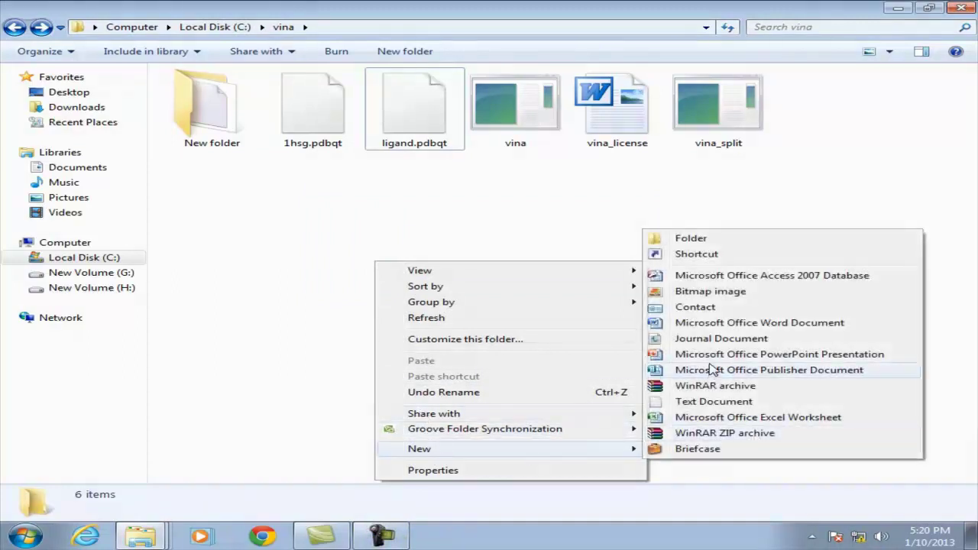
pyautogui.click(691, 401)
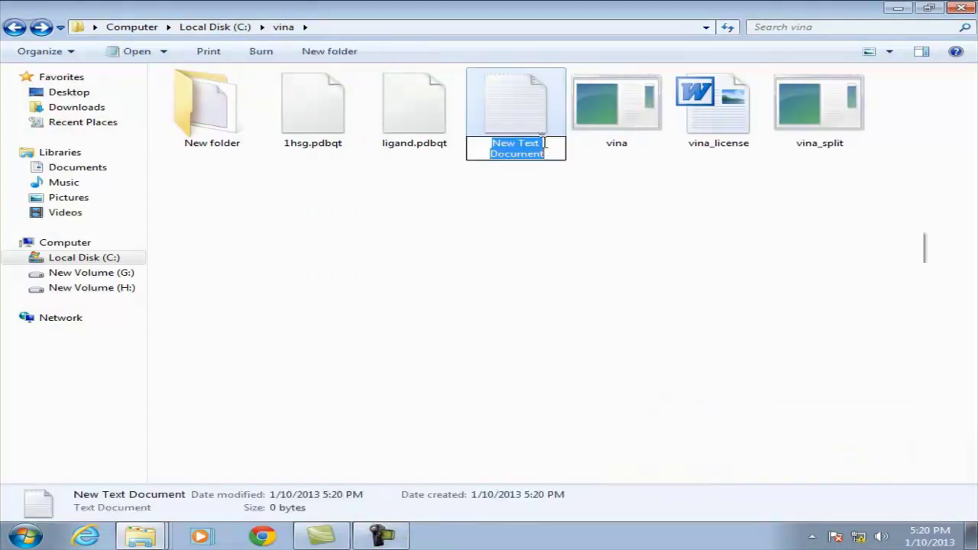
pyautogui.write('conf')
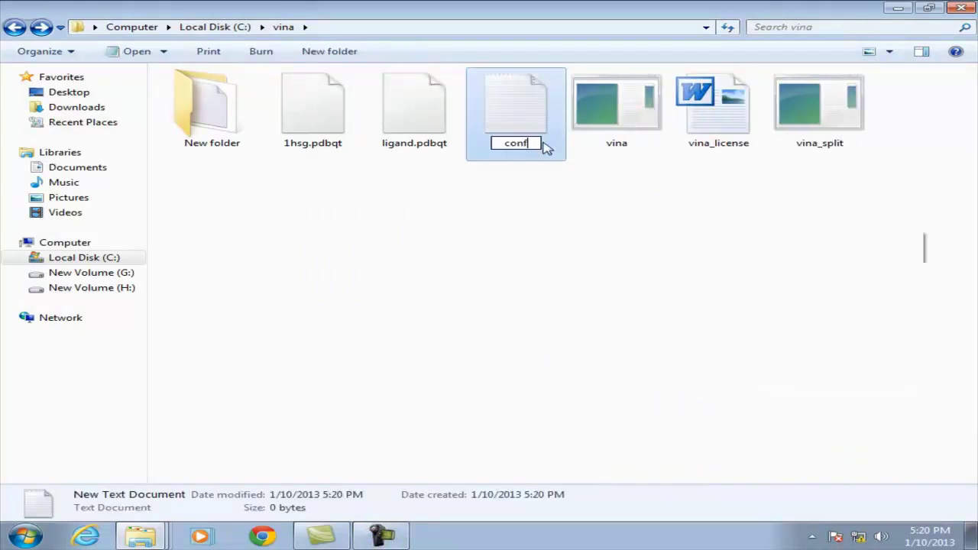
pyautogui.press('Return')
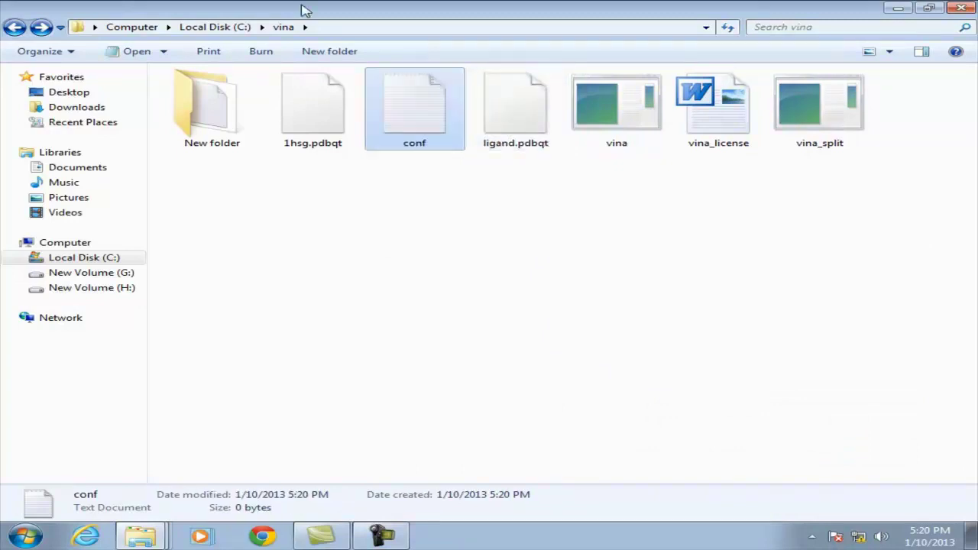
# Write receptor = 1hsg.pdbqt, ligand = ligand.pdbqt and out = out.pdbqt, then start a center line
pyautogui.doubleClick(384, 108)
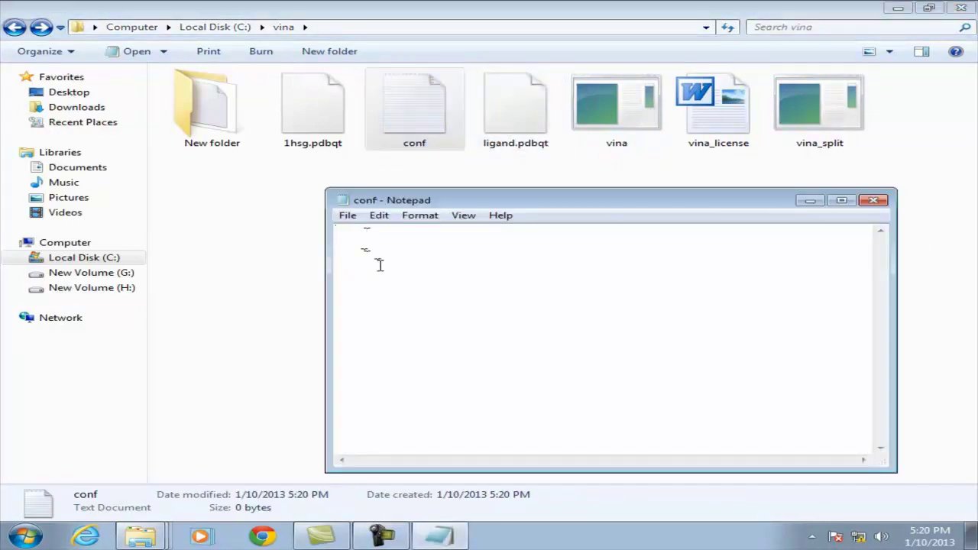
pyautogui.write('recept')
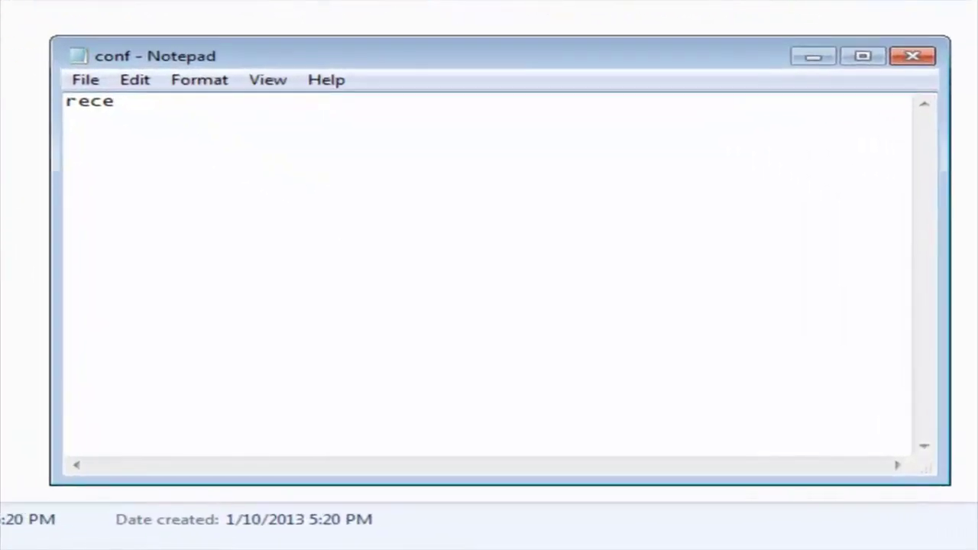
pyautogui.write('or ')
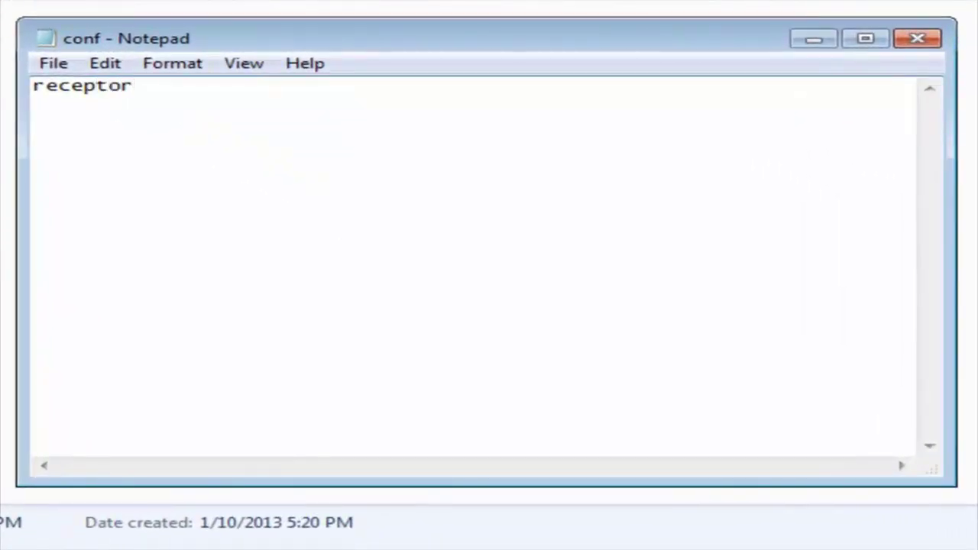
pyautogui.write('= 1hsg')
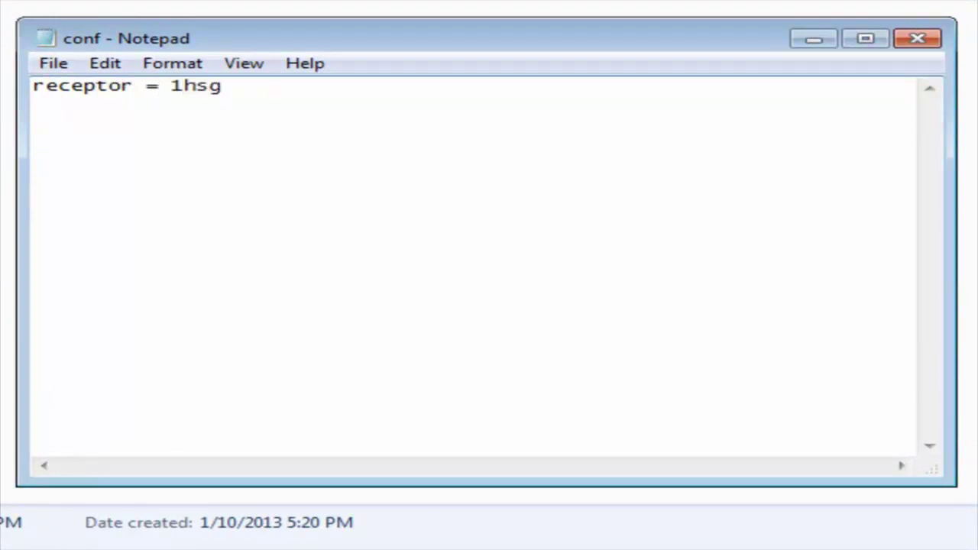
pyautogui.write('.pdbqt')
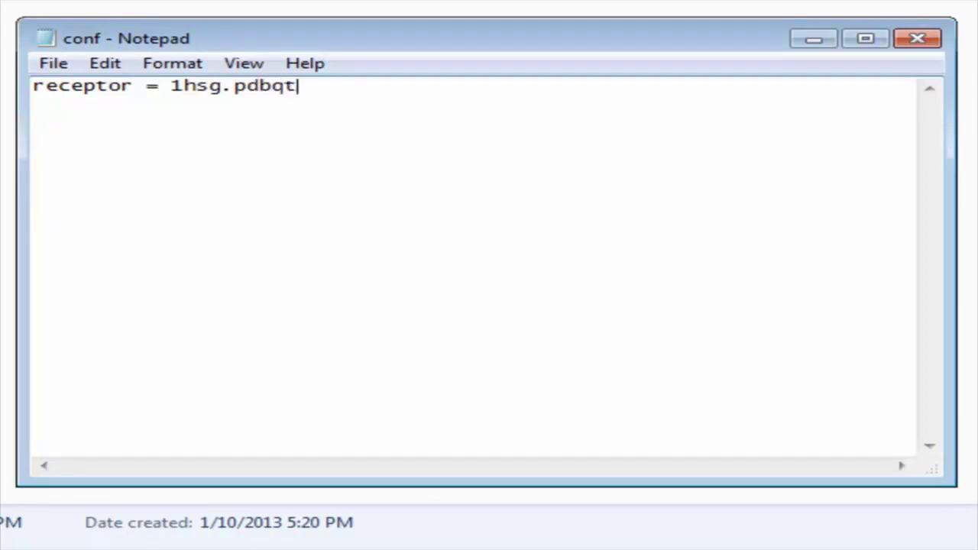
pyautogui.press('Return')
pyautogui.write('liga')
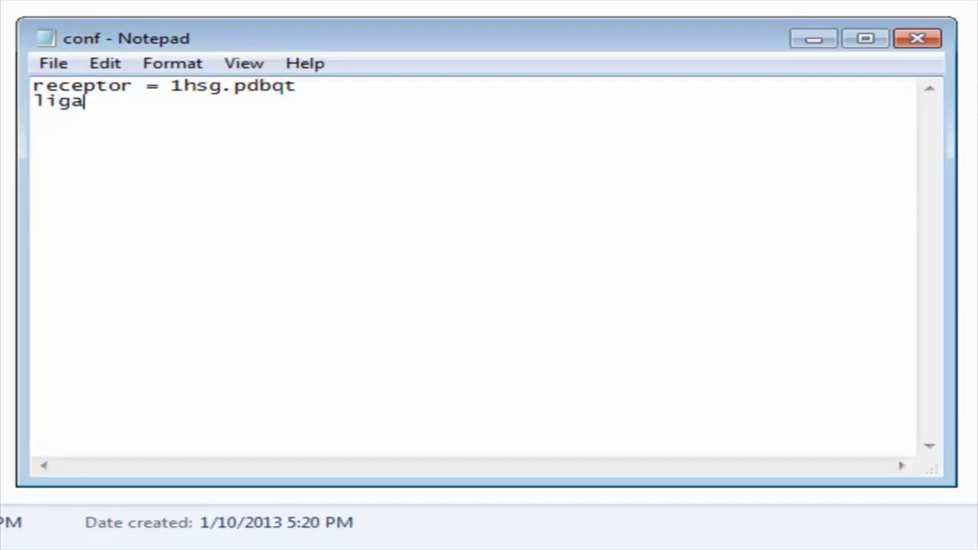
pyautogui.write('nd = ligand')
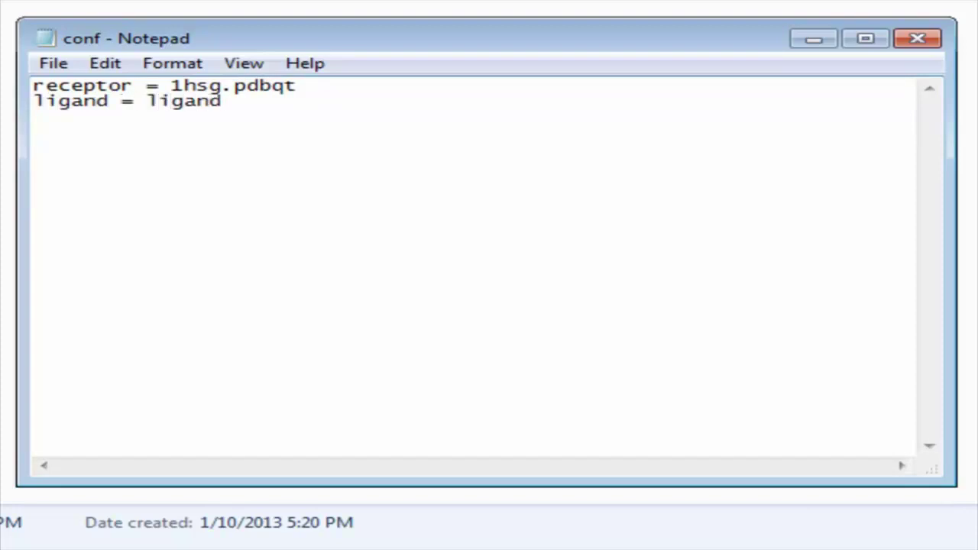
pyautogui.write('.pdbq')
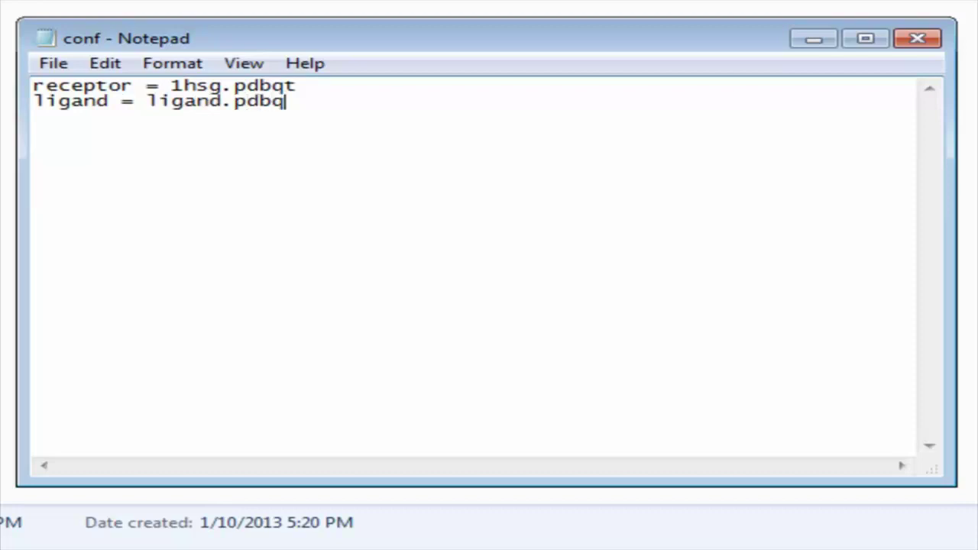
pyautogui.write('t')
pyautogui.press('Return')
pyautogui.press('Return')
pyautogui.write('out = out')
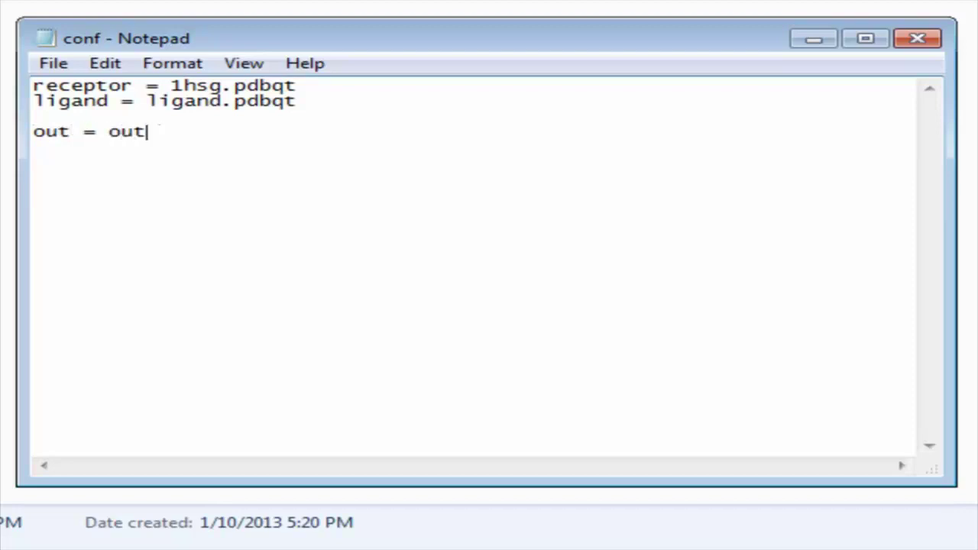
pyautogui.press('BackSpace')
pyautogui.write('.pdbqt')
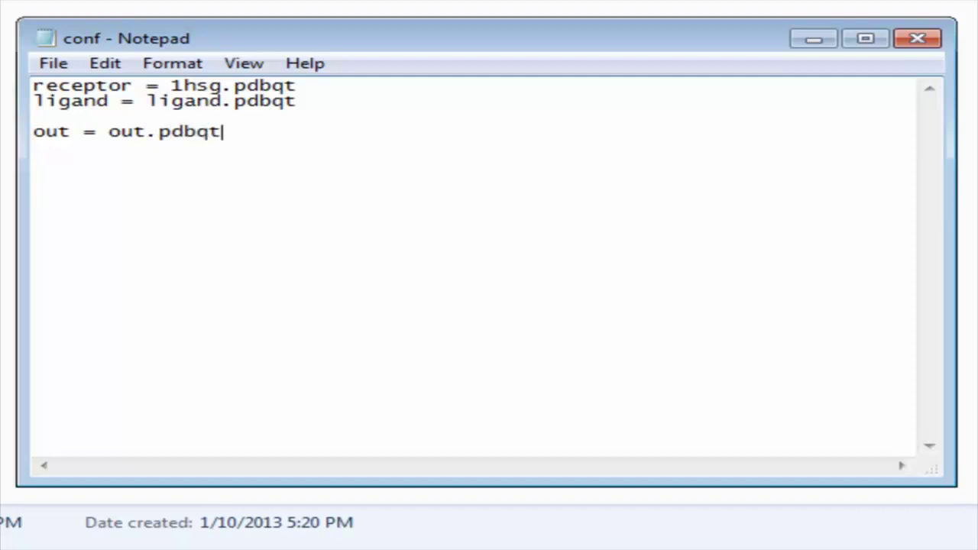
pyautogui.press('Return')
pyautogui.write('center')
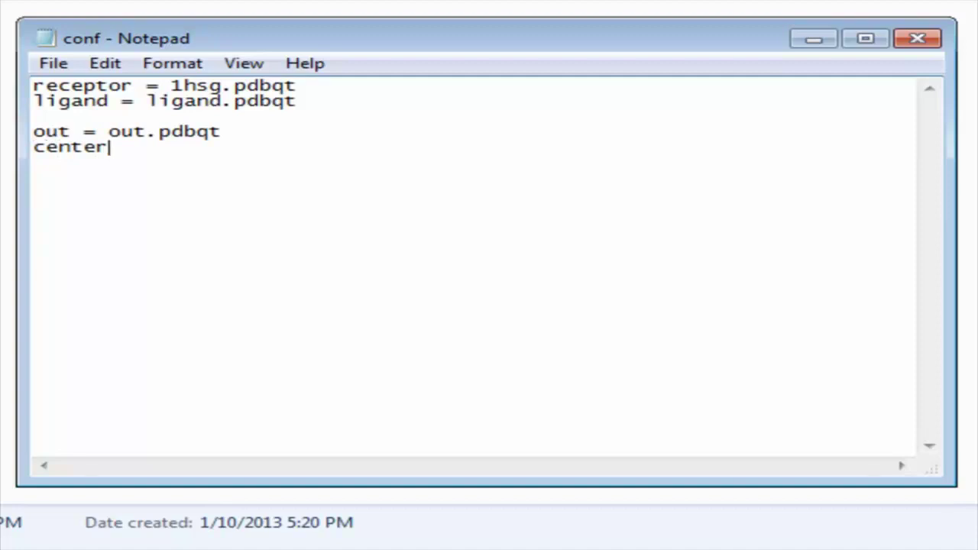
# Enter center_x = 16.072, center_y = 26.5007, center_z = 3.7748 on separate lines, then start the size_x line
pyautogui.press('BackSpace')
pyautogui.press('BackSpace')
pyautogui.press('BackSpace')
pyautogui.press('BackSpace')
pyautogui.press('BackSpace')
pyautogui.press('BackSpace')
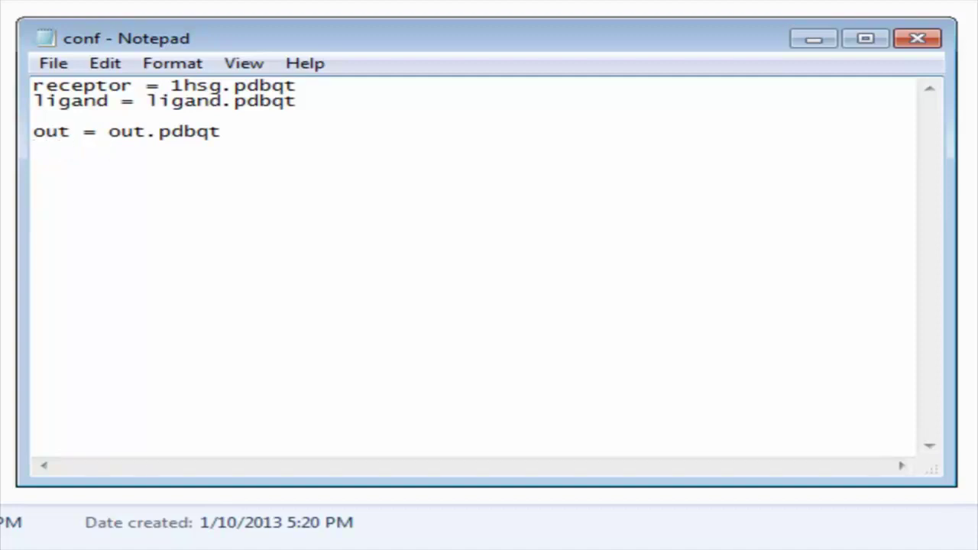
pyautogui.write('center')
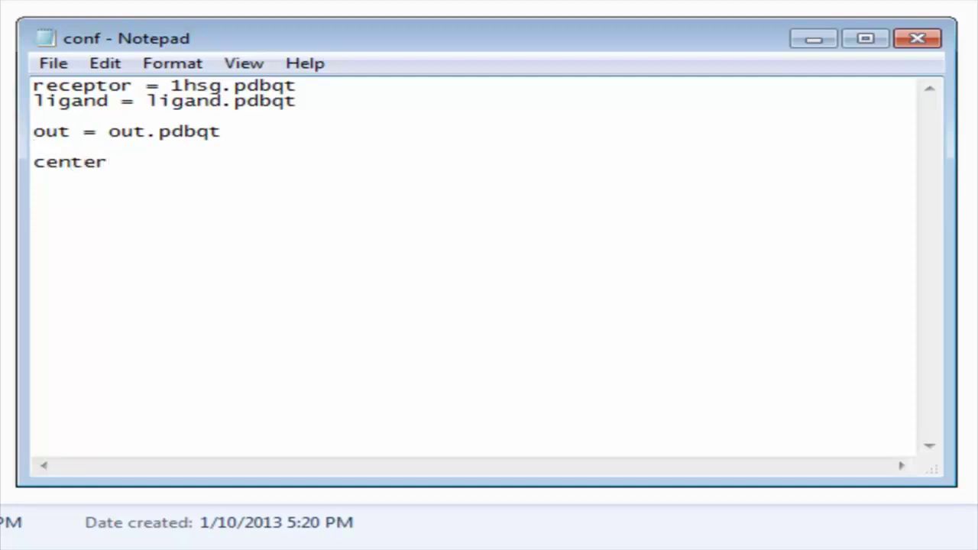
pyautogui.write('_x = 16.072 ')
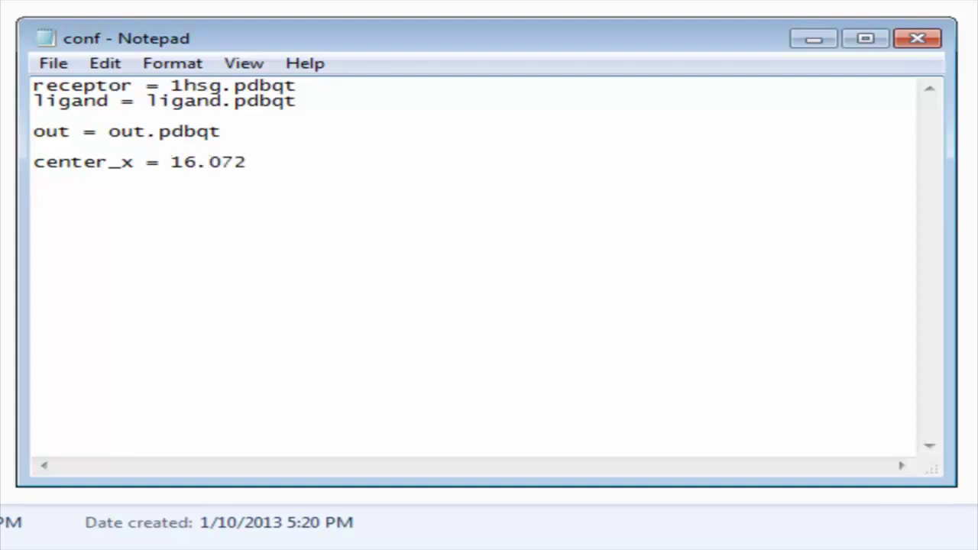
pyautogui.write('center')
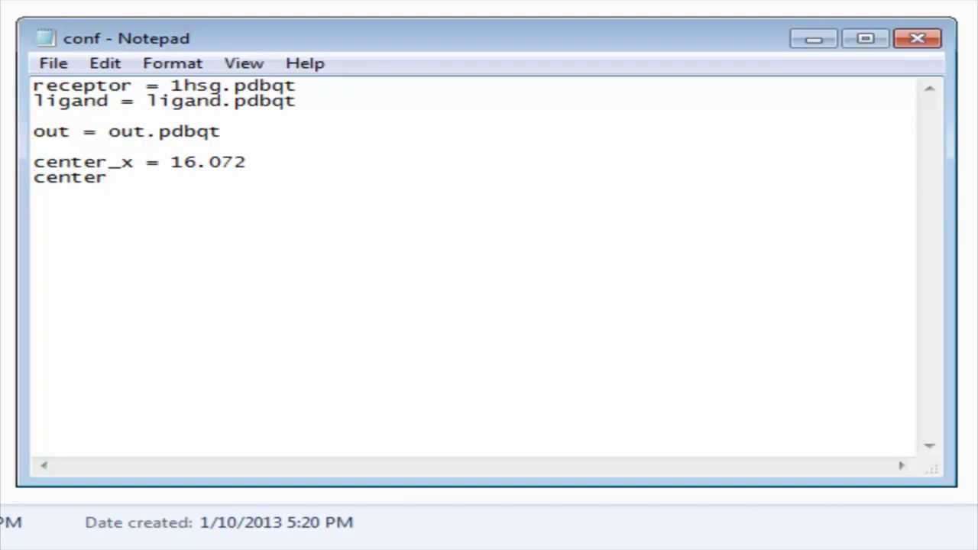
pyautogui.write('_y = 1')
pyautogui.press('BackSpace')
pyautogui.write('26')
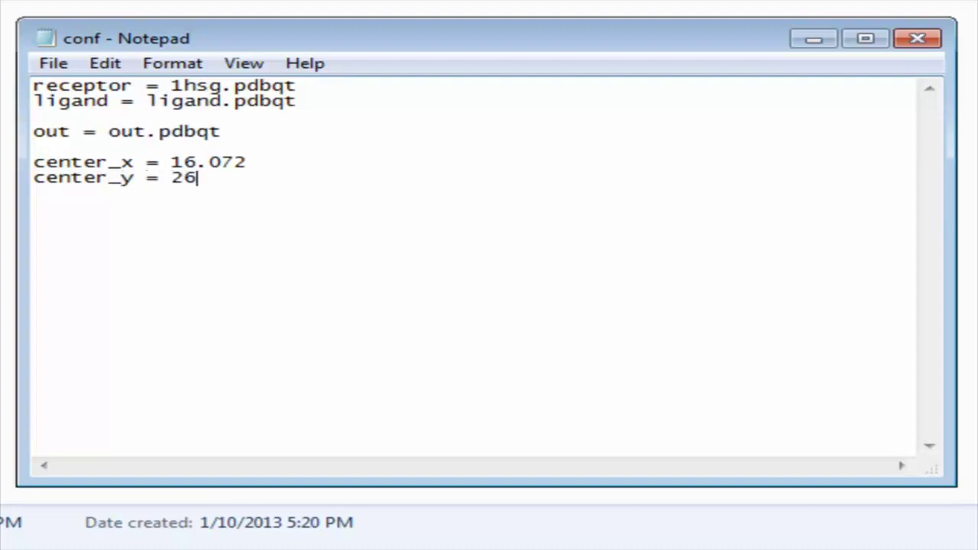
pyautogui.write('.5007')
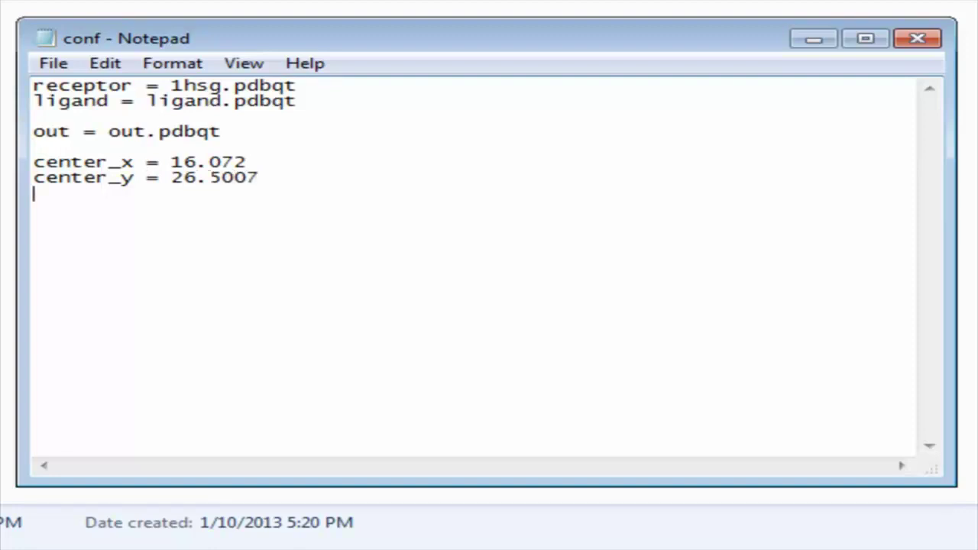
pyautogui.write('center')
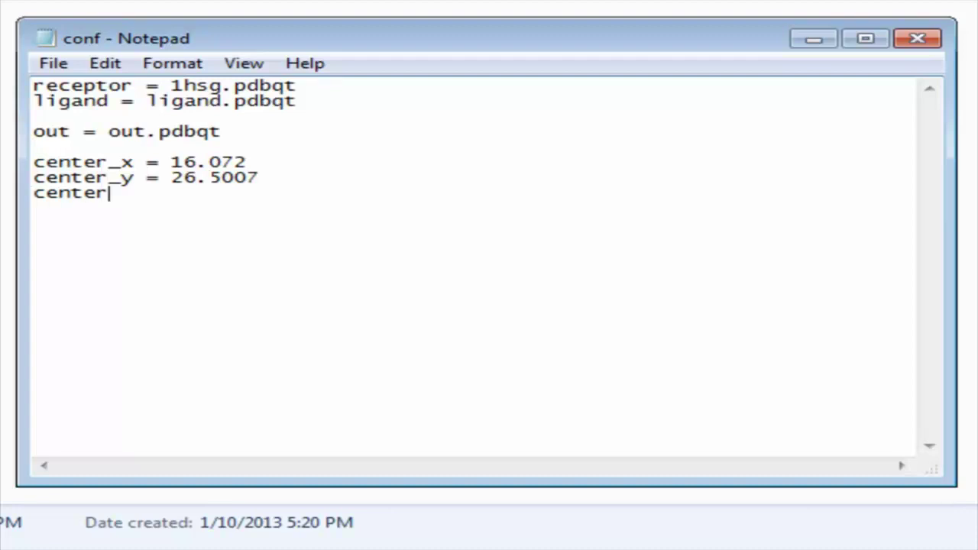
pyautogui.write('_z = 3.7748')
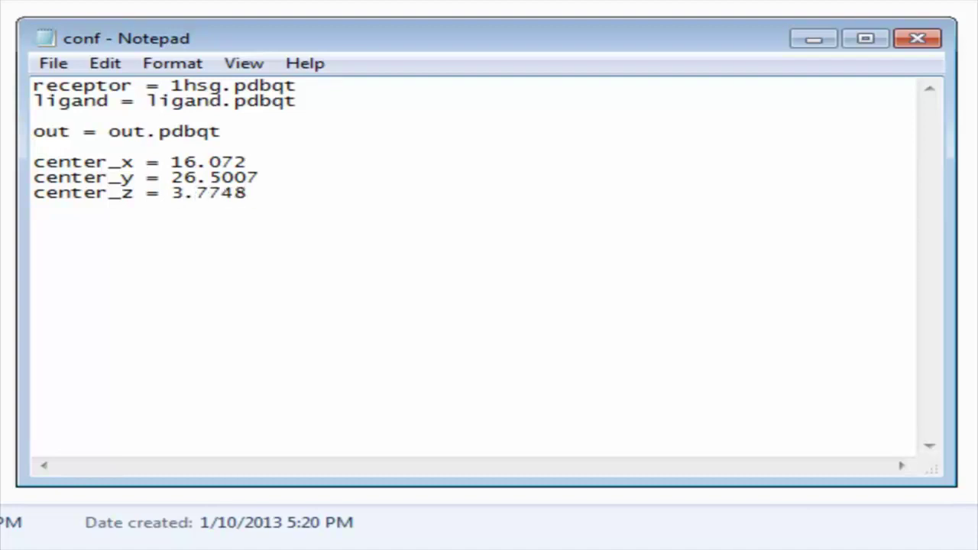
pyautogui.press('Return')
pyautogui.press('Return')
pyautogui.write('size_x ')
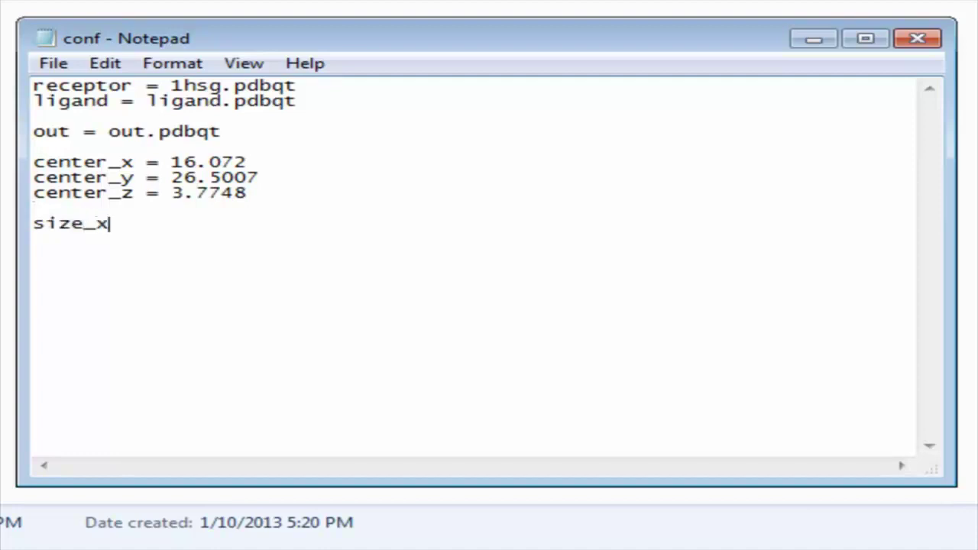
pyautogui.write('= 29')
# Set size_x, size_y and size_z to 26 on separate lines
pyautogui.press('BackSpace')
pyautogui.write('6')
pyautogui.press('Return')
pyautogui.write('size')
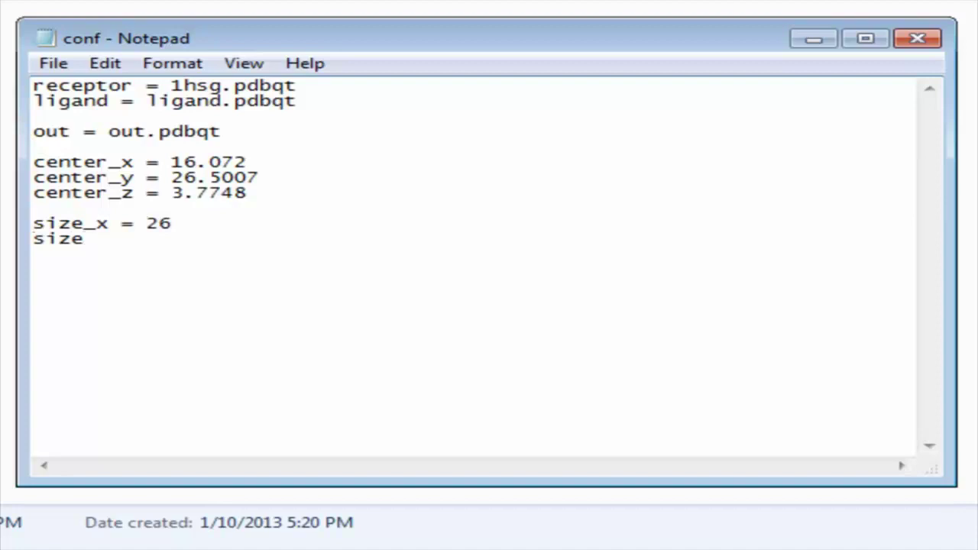
pyautogui.write('_y = 26')
pyautogui.press('Return')
pyautogui.write('size')
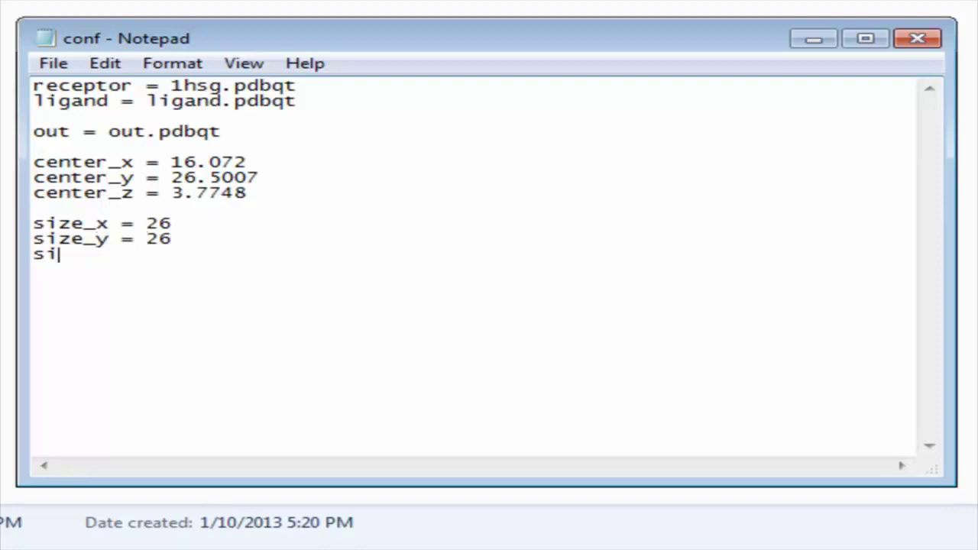
pyautogui.write('_z =')
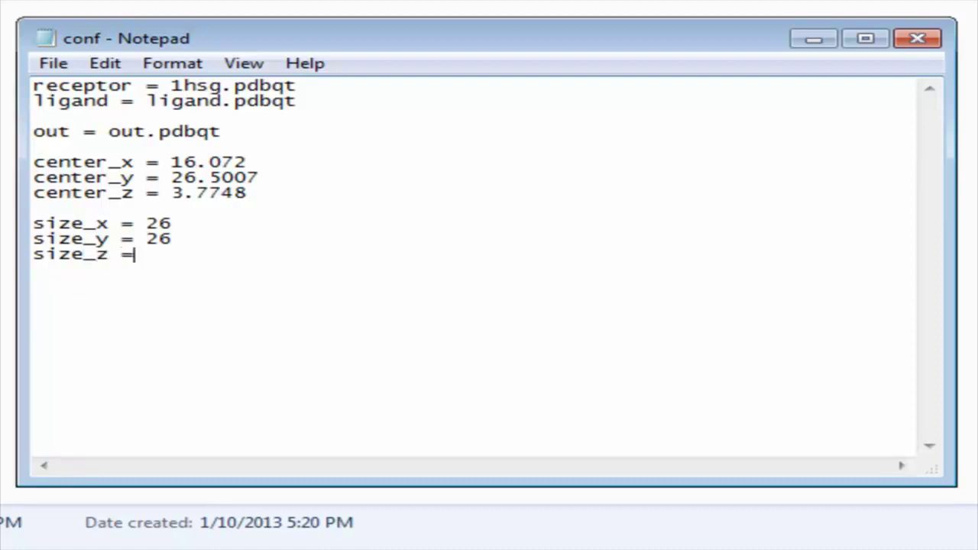
pyautogui.write(' 26')
# After a blank line, add exhaustiveness = 8
pyautogui.press('Return')
pyautogui.press('Return')
pyautogui.write('exh')
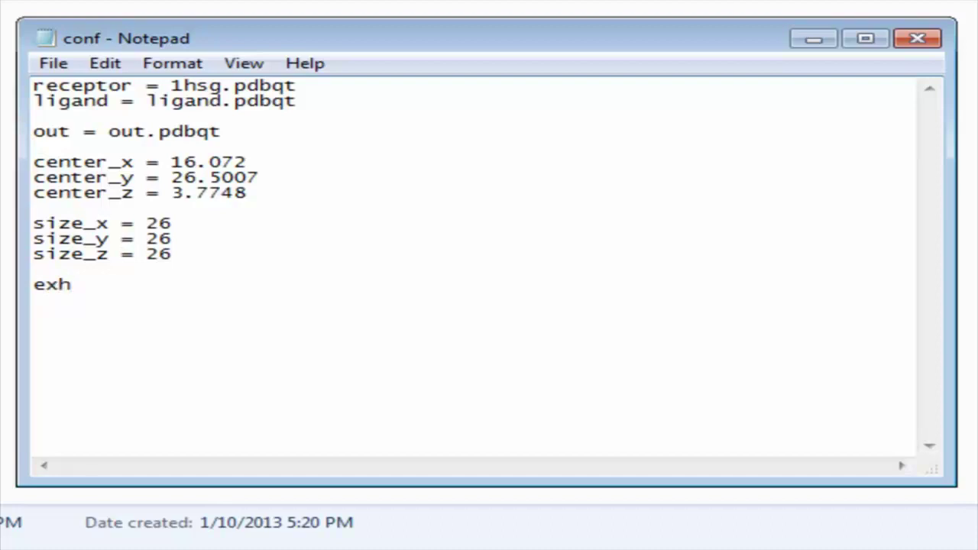
pyautogui.write('austivne')
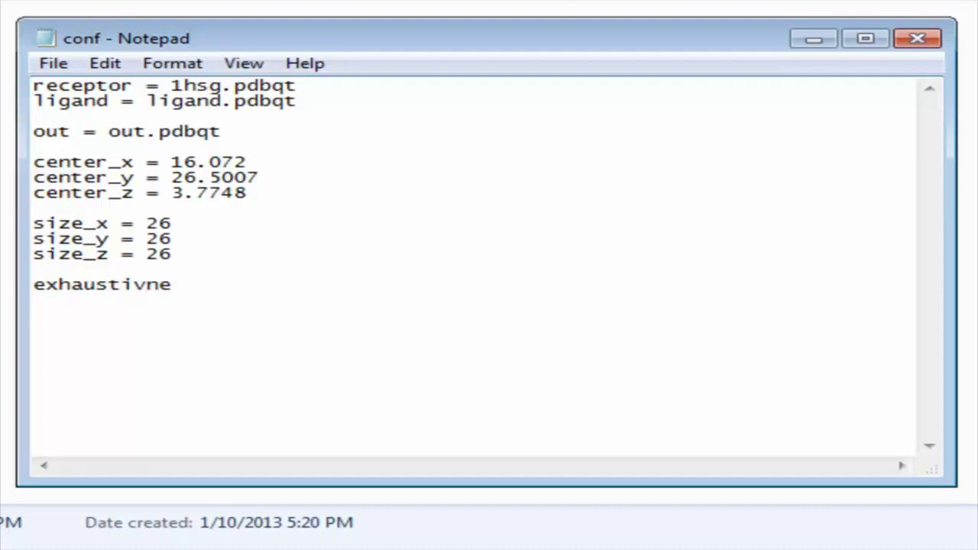
pyautogui.press('BackSpace')
pyautogui.press('BackSpace')
pyautogui.write('eness = 8')
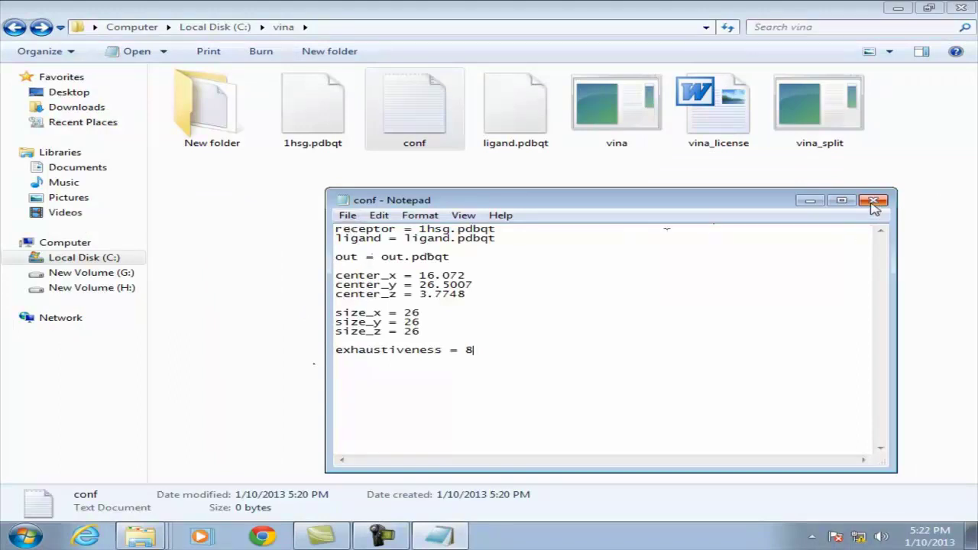
# Save the conf file and close Notepad
pyautogui.click(346, 215)
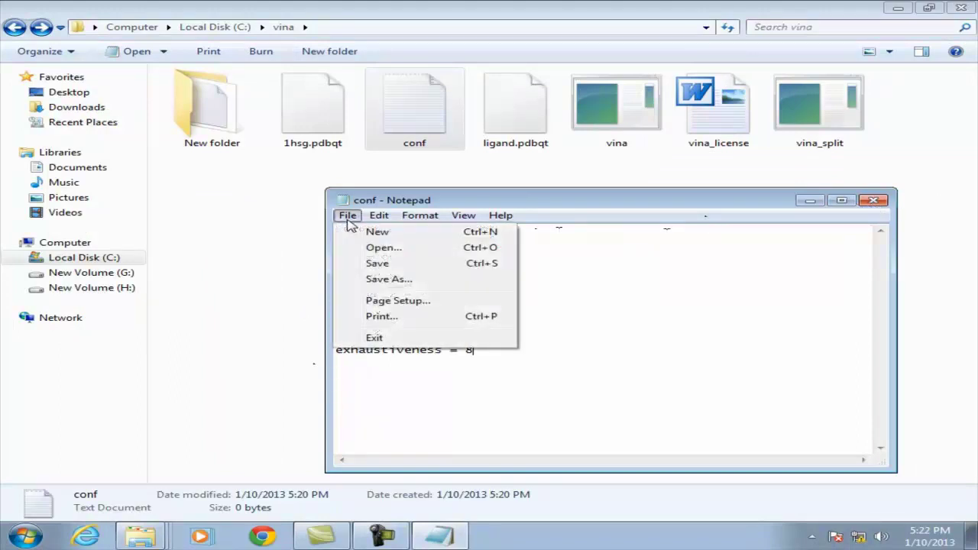
pyautogui.click(376, 264)
pyautogui.click(872, 200)
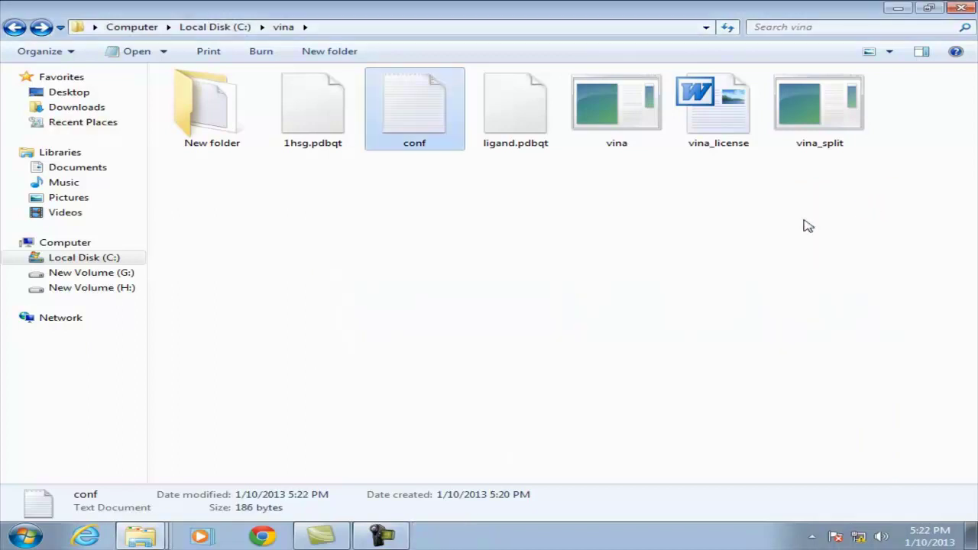
# Launch a Command Prompt from Start and move its window lower right
pyautogui.click(25, 537)
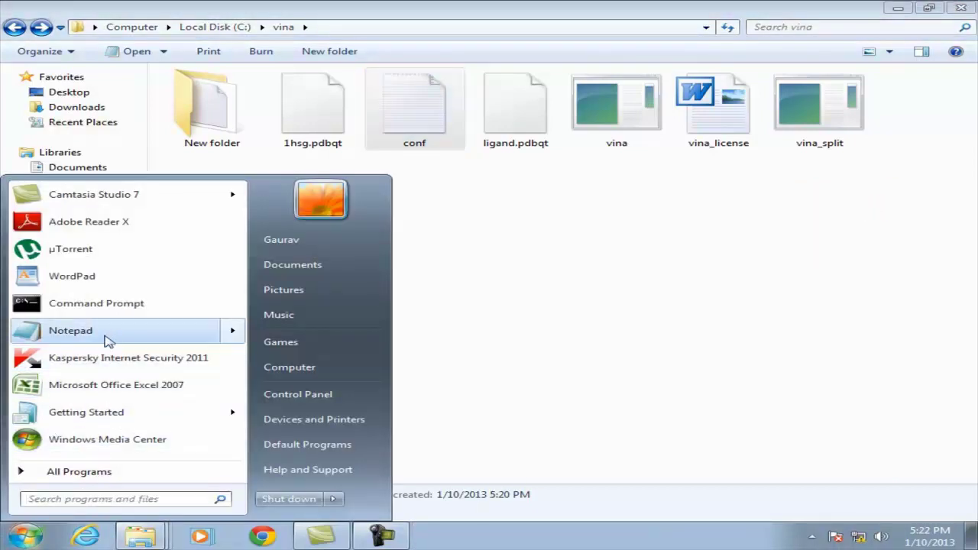
pyautogui.click(130, 306)
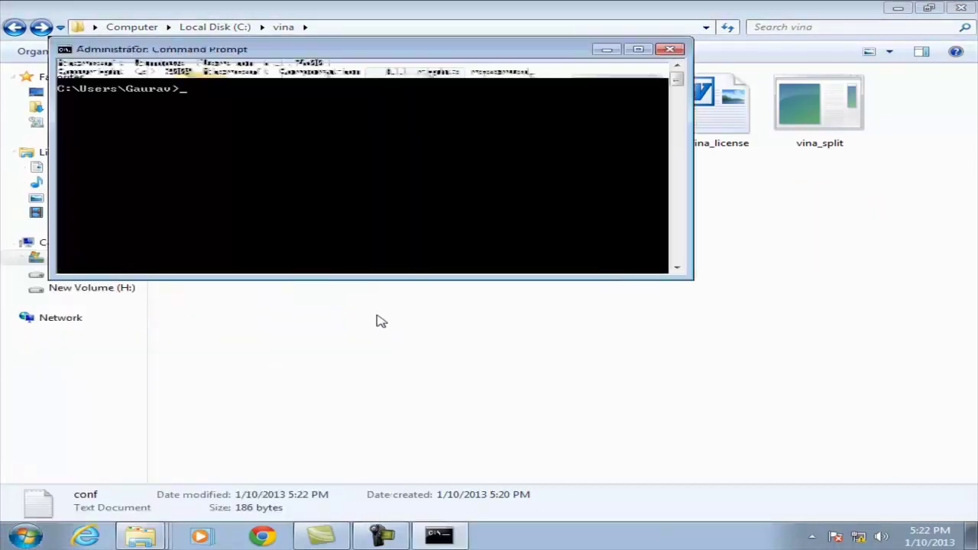
pyautogui.moveTo(392, 49); pyautogui.dragTo(489, 161)
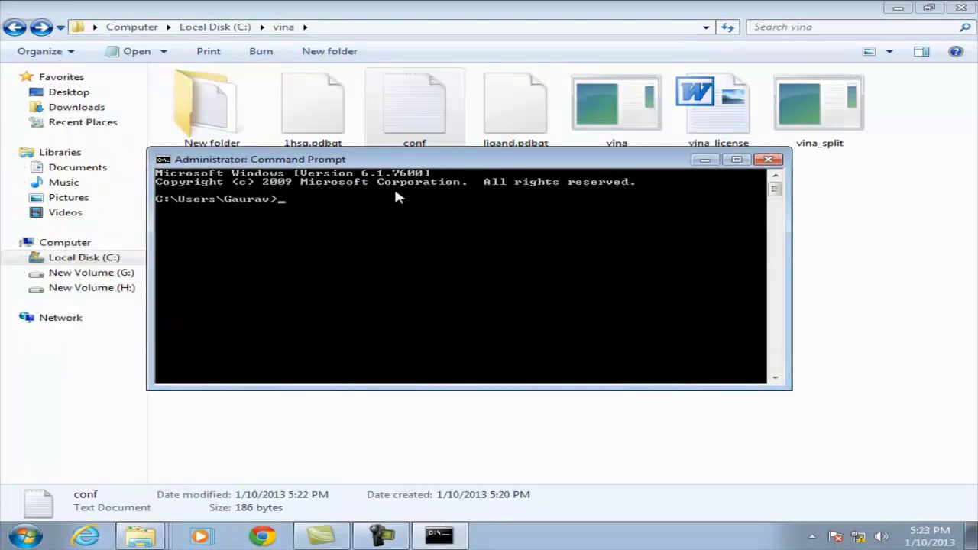
# Navigate up to the C: root and into the vina folder
pyautogui.write('cd..')
pyautogui.press('Return')
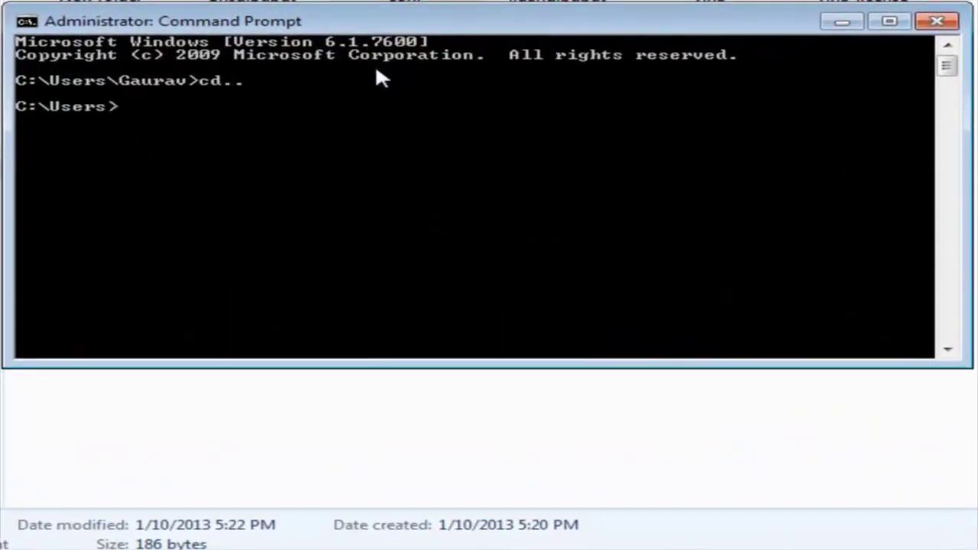
pyautogui.write('cd..')
pyautogui.press('Return')
pyautogui.write('cd vina')
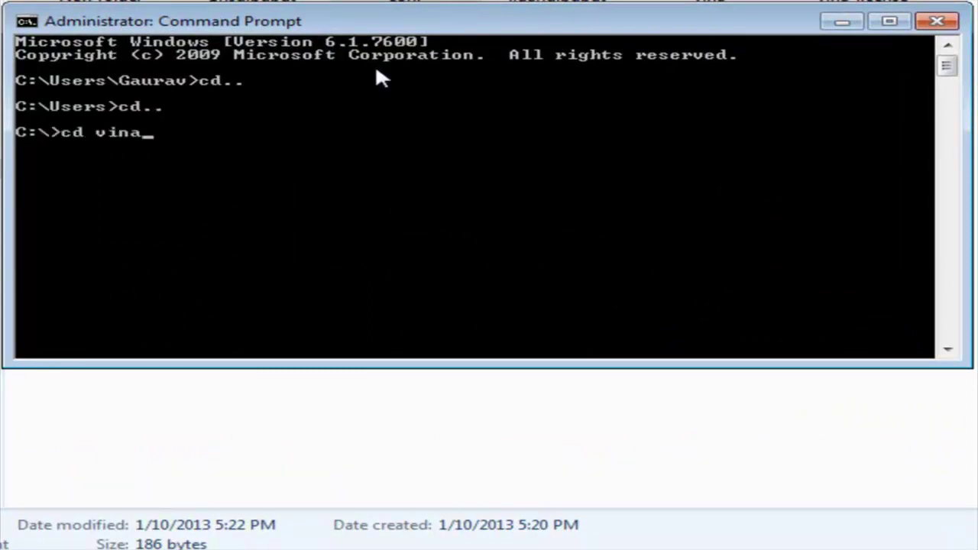
pyautogui.press('Return')
# Enter the command vina --config conf.txt --log log.txt
pyautogui.write('vin')
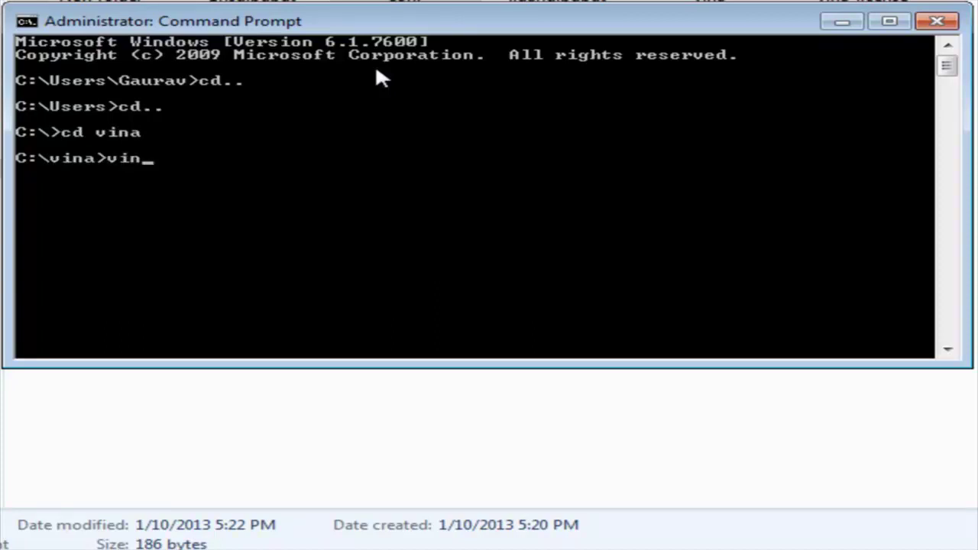
pyautogui.write('a --config')
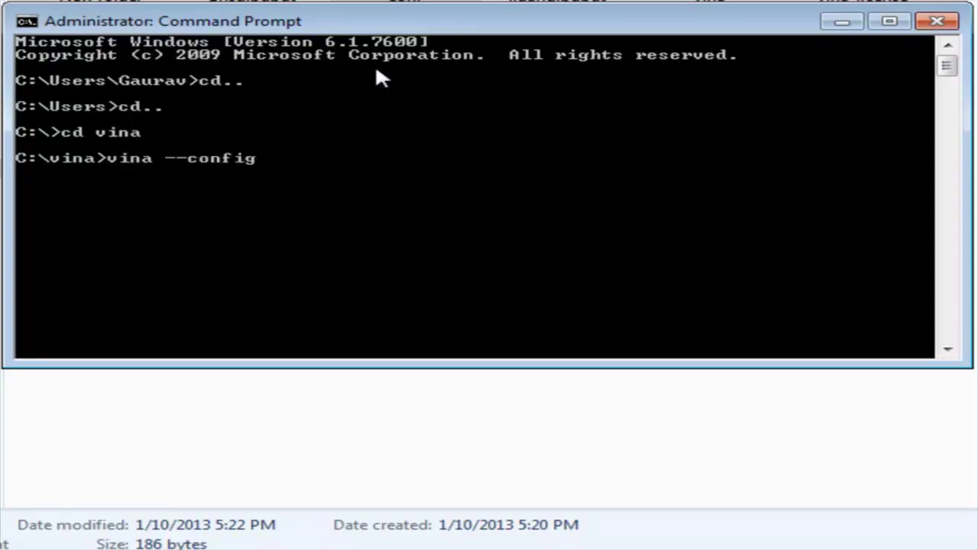
pyautogui.write(' conf.txt')
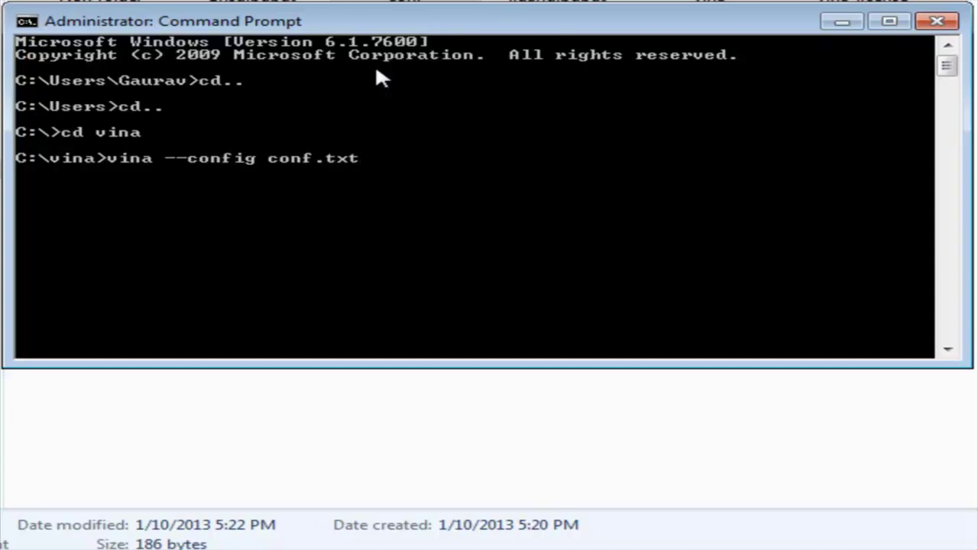
pyautogui.write(' log')
pyautogui.press('BackSpace')
pyautogui.press('BackSpace')
pyautogui.press('BackSpace')
pyautogui.press('BackSpace')
pyautogui.write('--log log.txt')
# Run the Vina docking and let it write nine modes, -10.6 to -9.4 kcal/mol
pyautogui.press('Return')
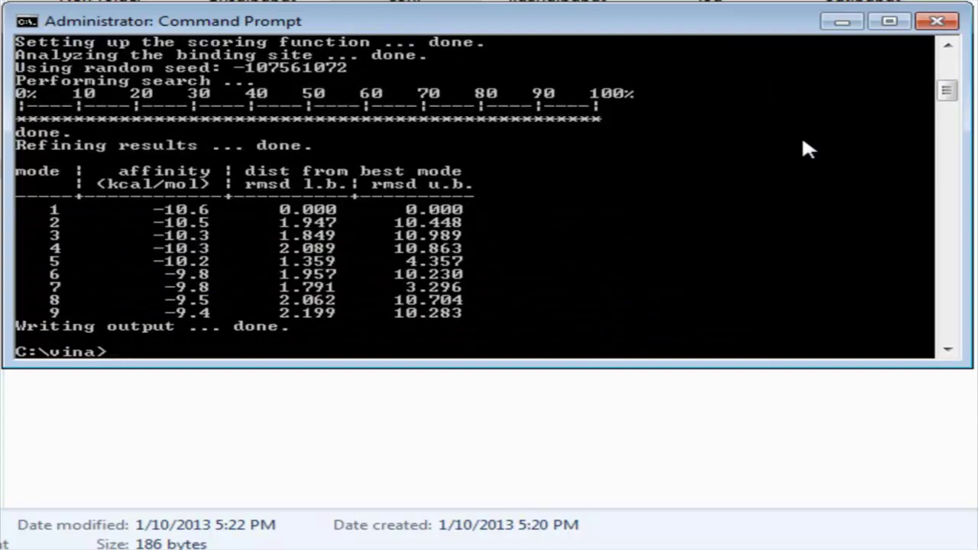
# Run vina_split --input out.pdbqt and hide the console to view out_ligand_1–9 files
pyautogui.write('vina_split')
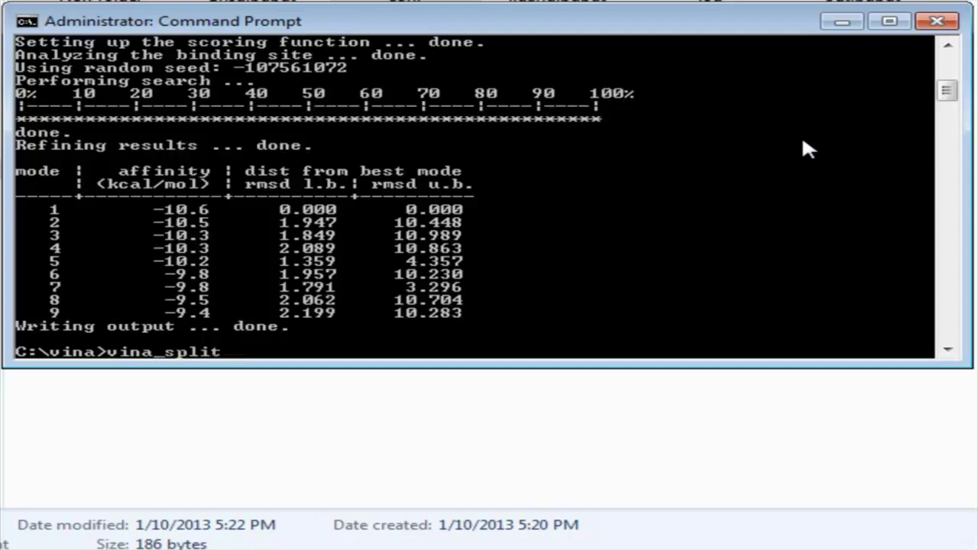
pyautogui.write(' --input')
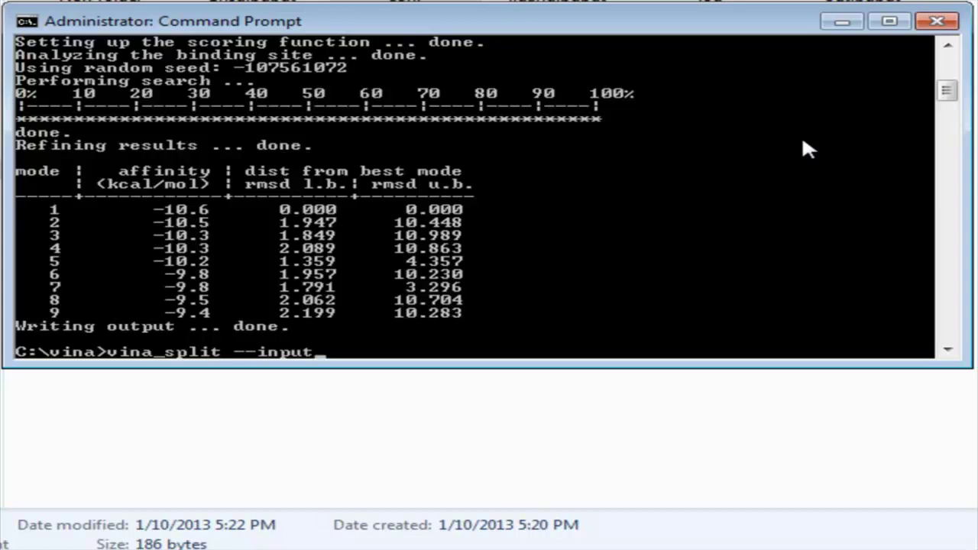
pyautogui.write(' out.pdbq')
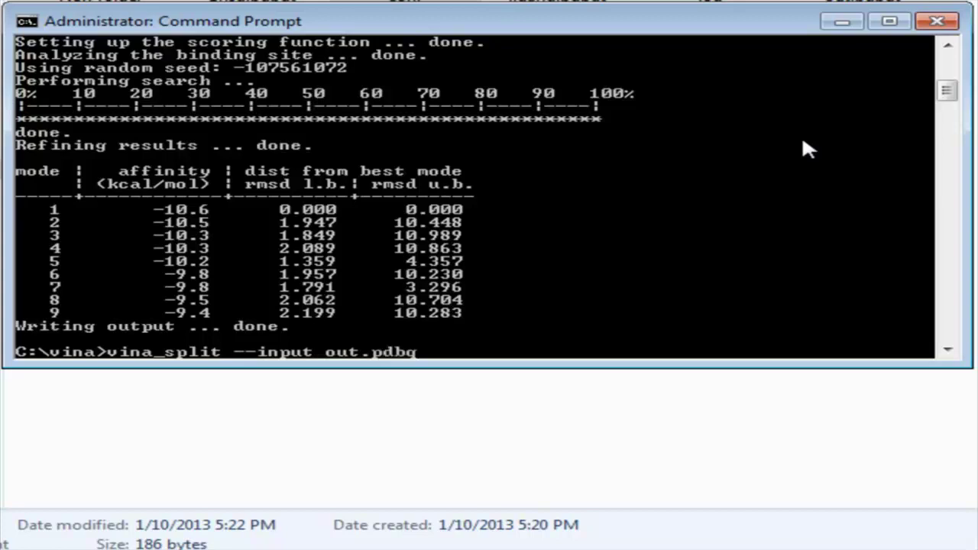
pyautogui.write('t')
pyautogui.press('Return')
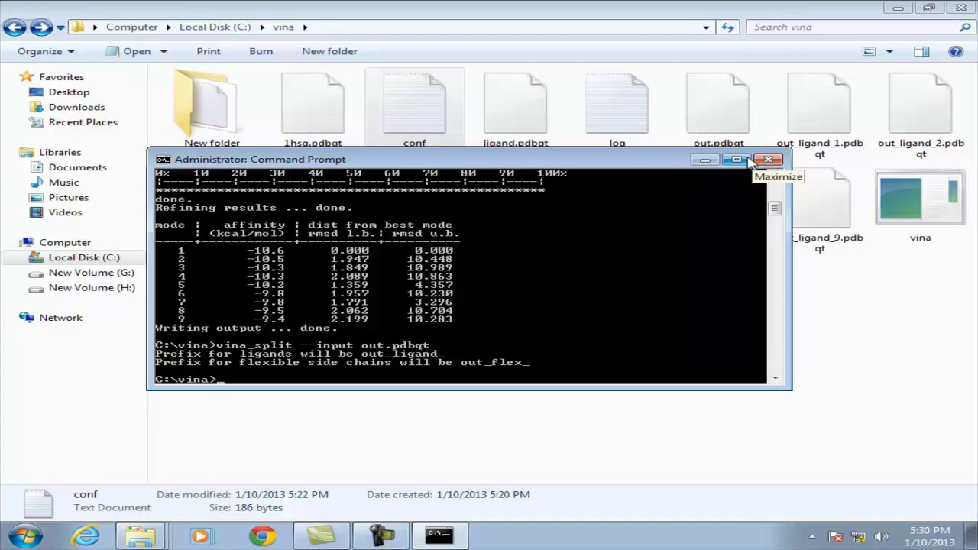
pyautogui.click(704, 160)
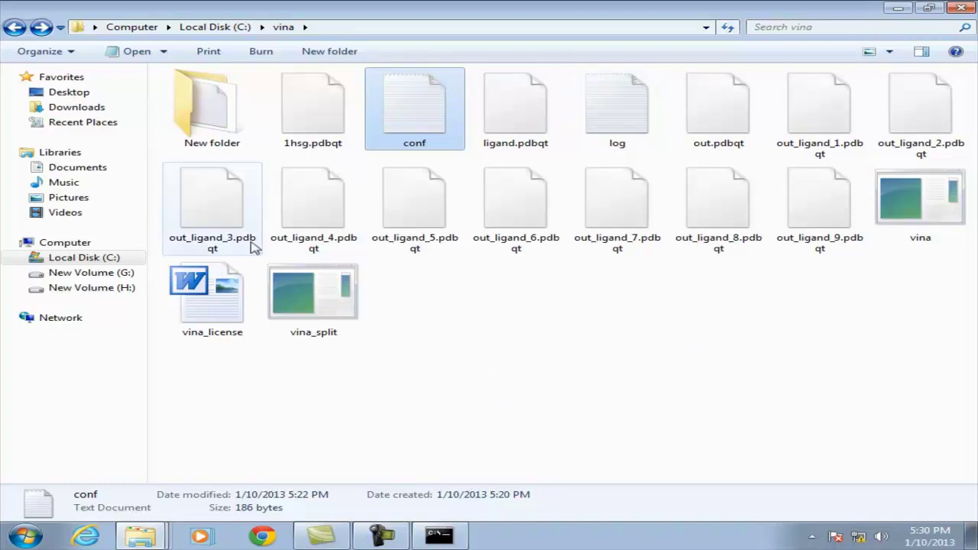
# Launch PyMOL from the desktop and load the 1HSG structure from C:/vina
pyautogui.click(961, 8)
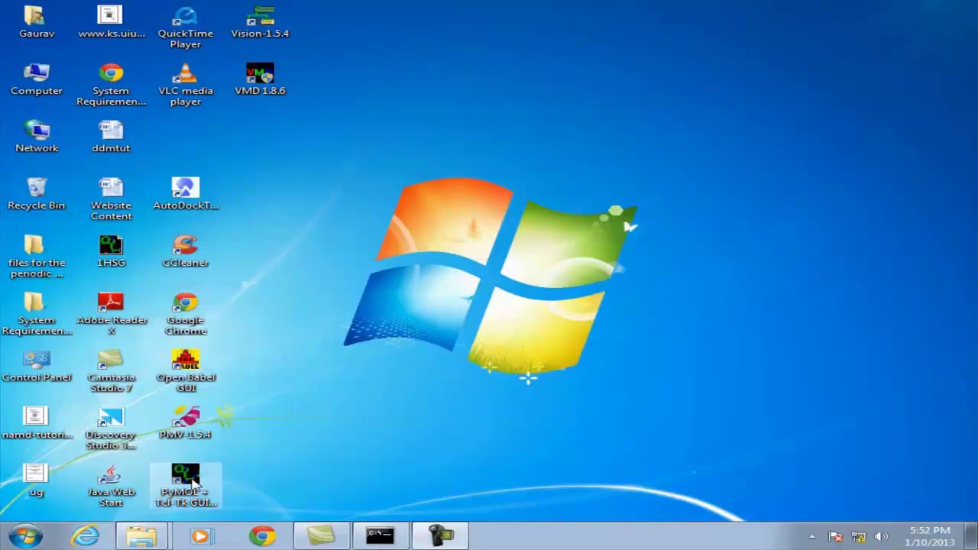
pyautogui.doubleClick(186, 482)
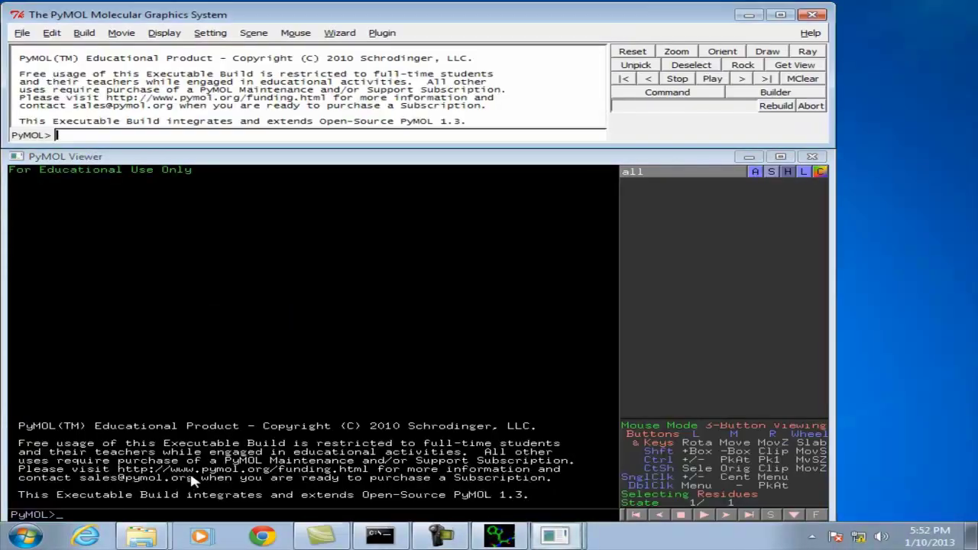
pyautogui.click(22, 33)
pyautogui.click(35, 59)
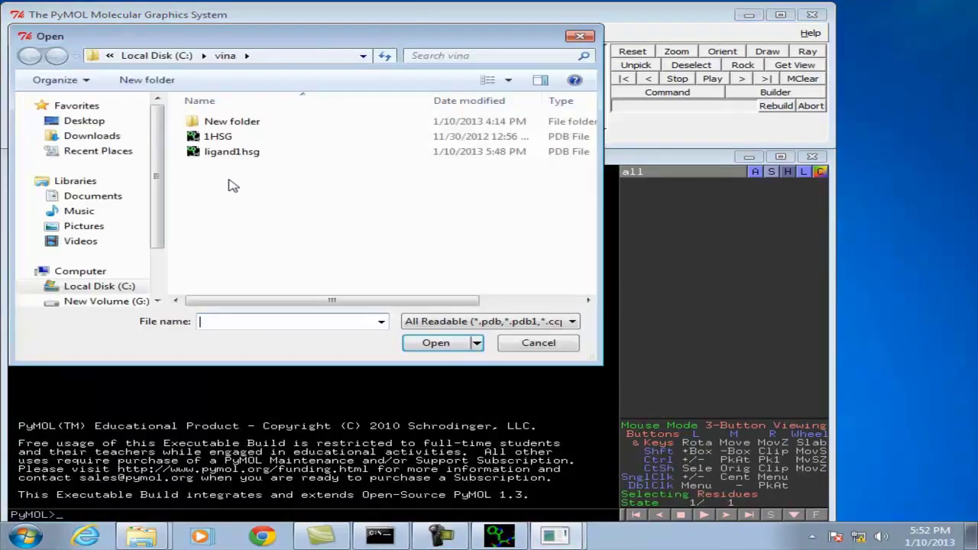
pyautogui.click(220, 136)
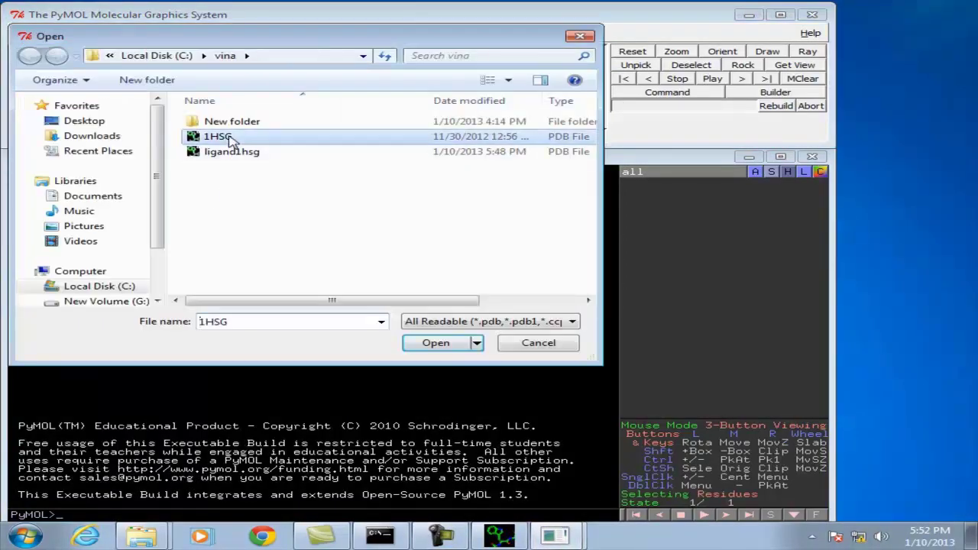
pyautogui.click(448, 347)
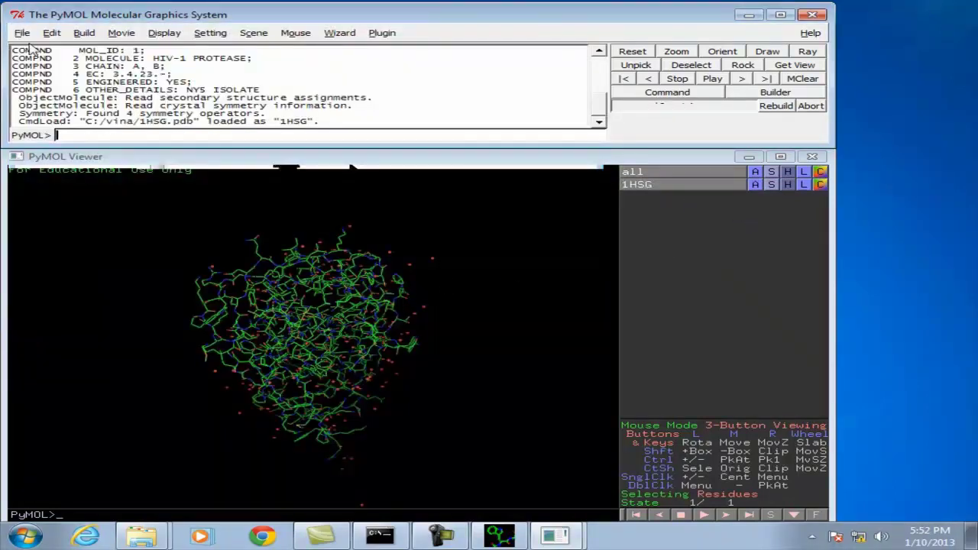
# Apply the ligands preset to all objects to focus on 1HSG's binding site
pyautogui.click(756, 171)
pyautogui.moveTo(741, 228)
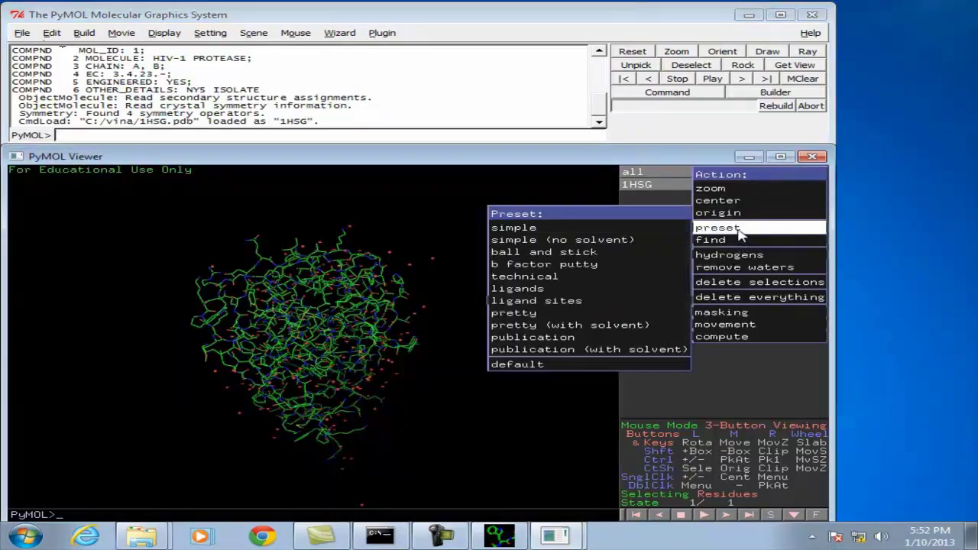
pyautogui.click(518, 289)
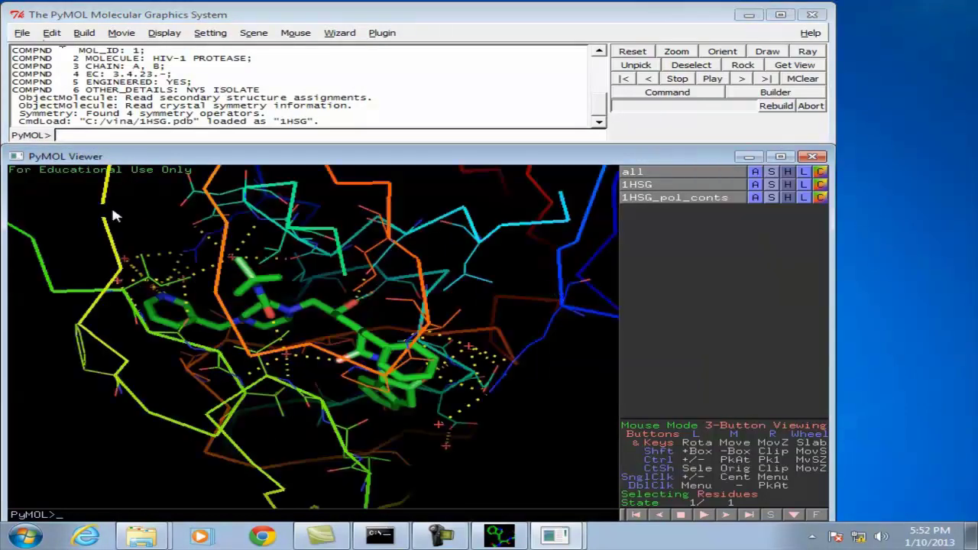
# Load the ligand1hsg file into the scene
pyautogui.click(22, 34)
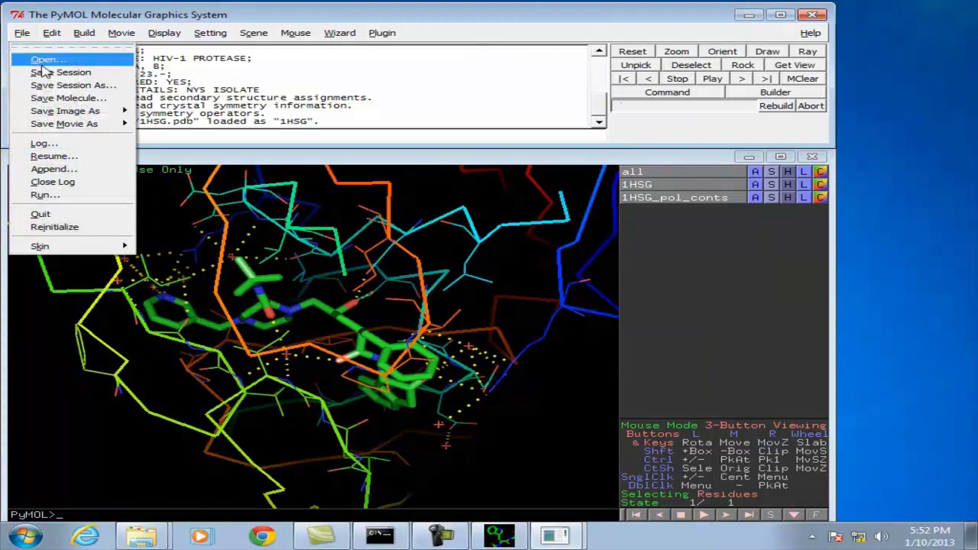
pyautogui.click(36, 61)
pyautogui.click(233, 152)
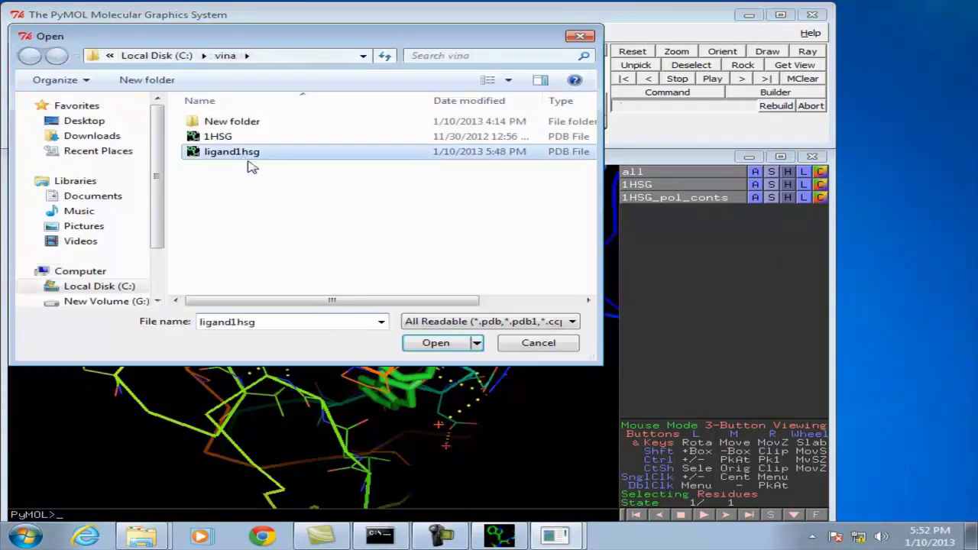
pyautogui.click(419, 343)
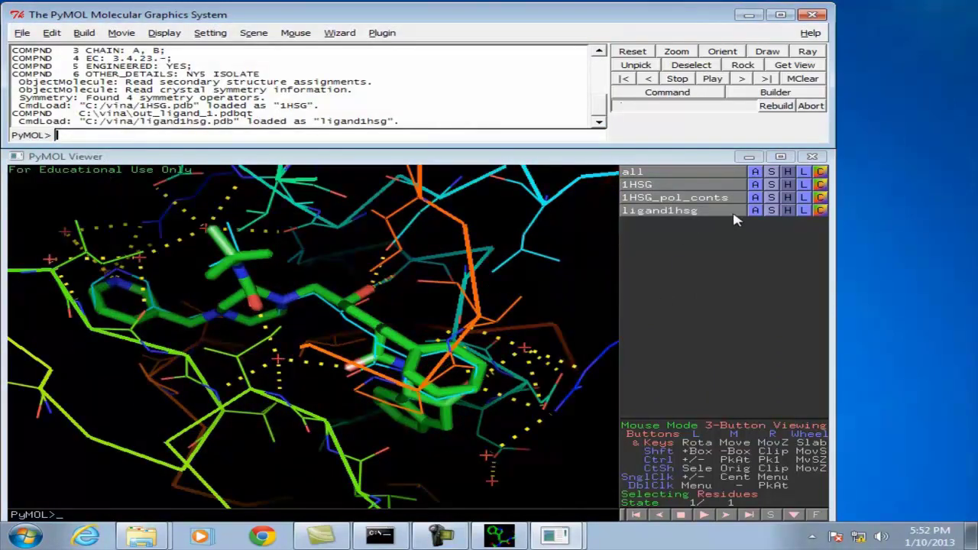
# Reapply the ligands preset to all objects, including ligand1hsg
pyautogui.click(755, 172)
pyautogui.moveTo(744, 240)
pyautogui.click(577, 288)
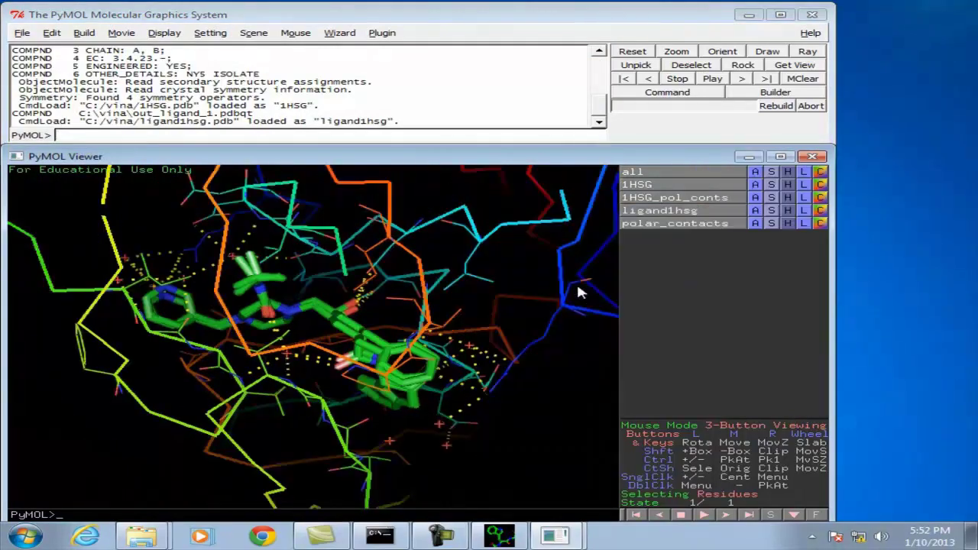
# Maximize the viewer and hide the polar_contacts and 1HSG_pol_conts dashes
pyautogui.click(780, 156)
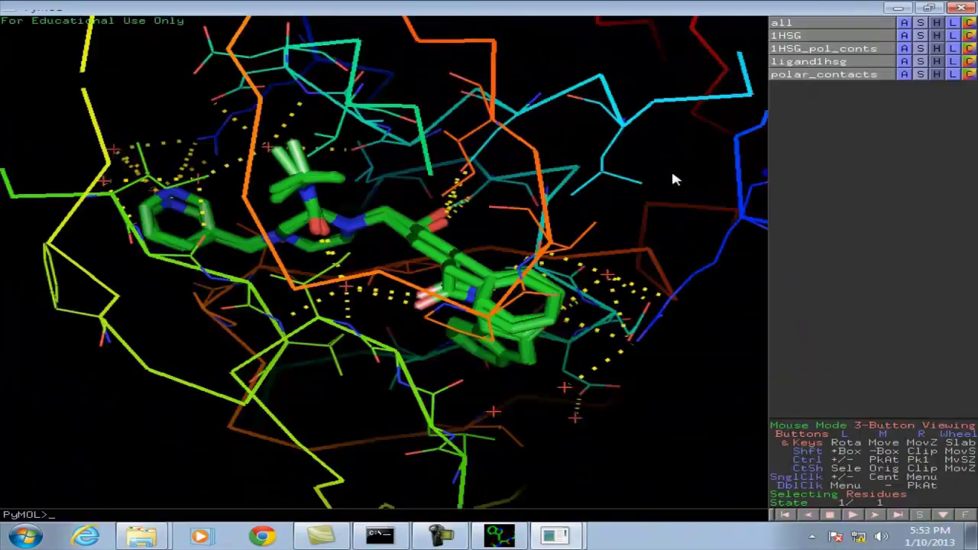
pyautogui.moveTo(396, 167); pyautogui.dragTo(474, 227)
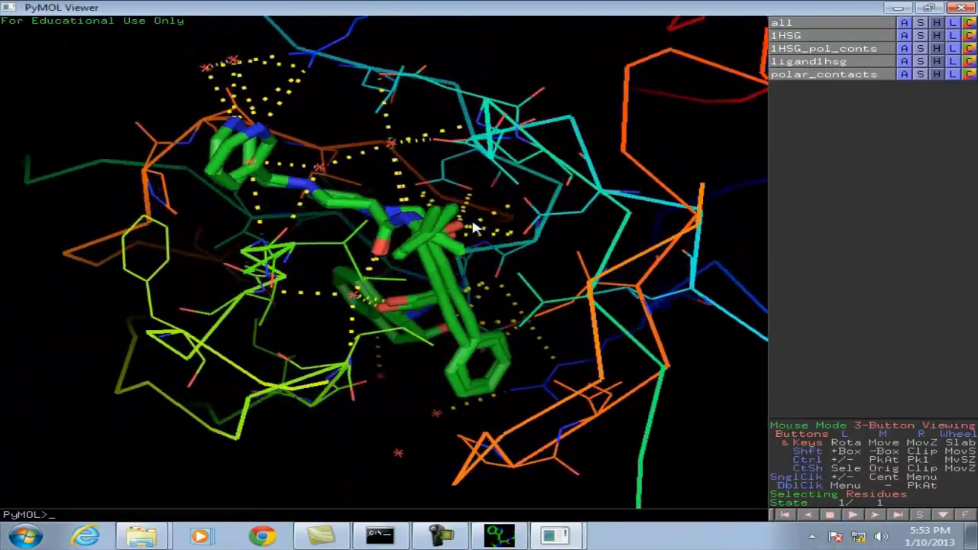
pyautogui.click(905, 75)
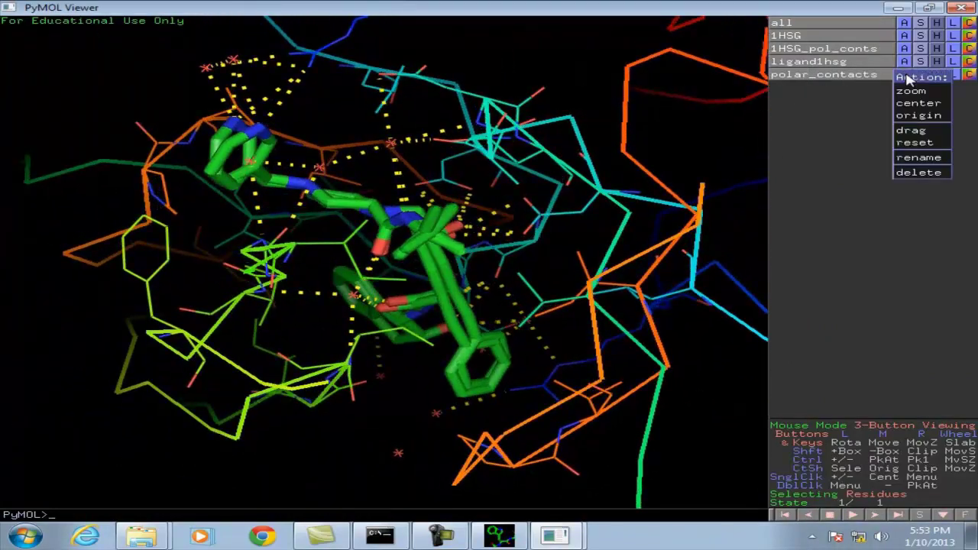
pyautogui.click(846, 79)
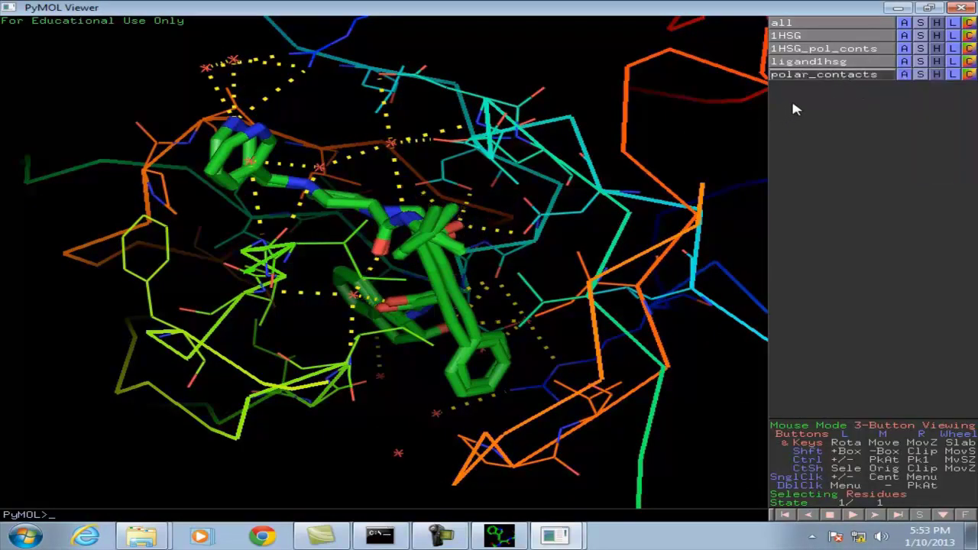
pyautogui.click(824, 76)
pyautogui.click(840, 49)
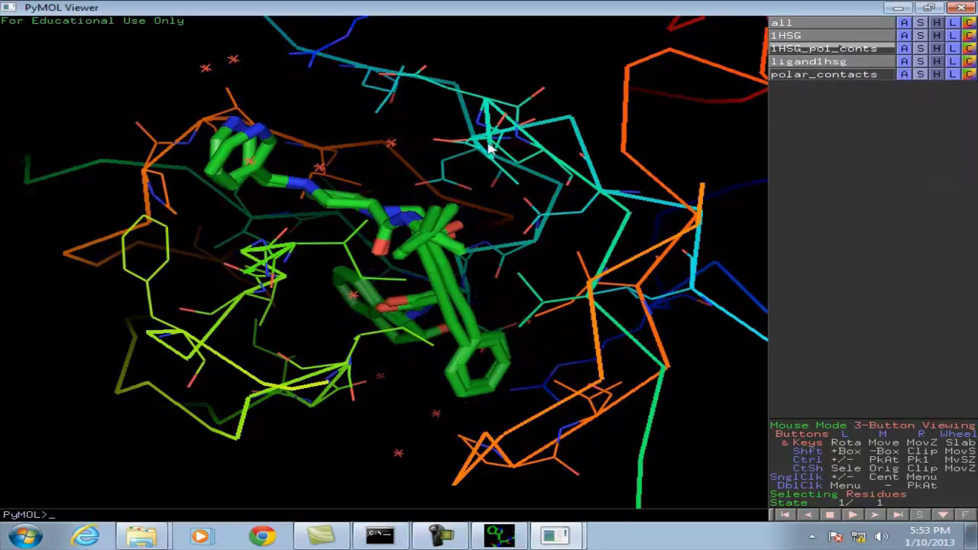
# Rotate the binding pocket to compare ligand1hsg with 1HSG's bound ligand
pyautogui.moveTo(488, 149); pyautogui.dragTo(609, 332)
pyautogui.moveTo(298, 181); pyautogui.dragTo(156, 328)
pyautogui.moveTo(468, 206); pyautogui.dragTo(527, 227)
# Restore the viewer window and quit PyMOL via File > Quit
pyautogui.click(928, 7)
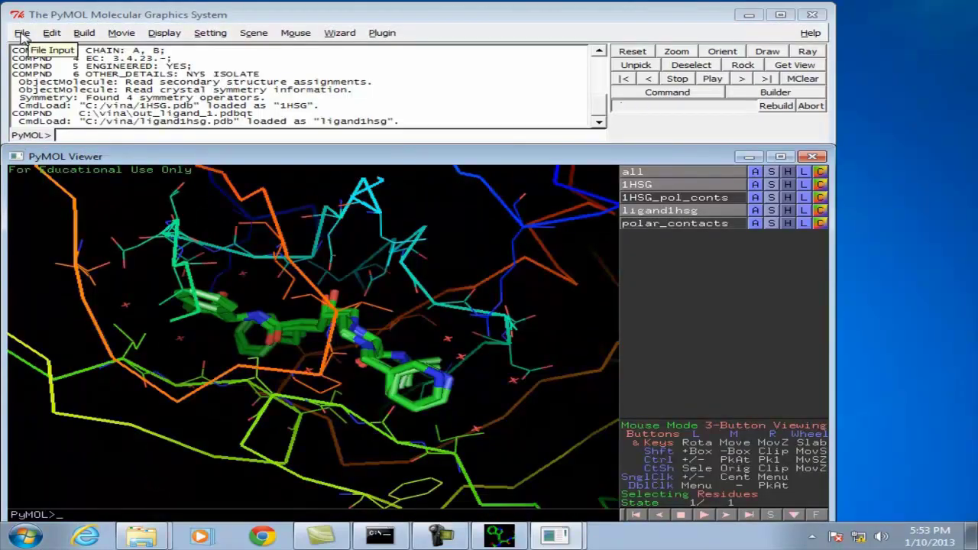
pyautogui.click(21, 33)
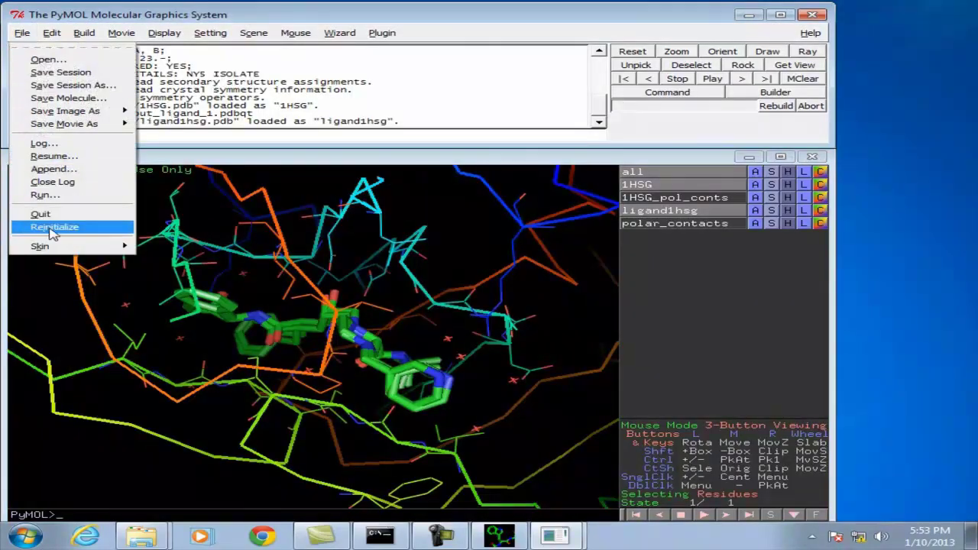
pyautogui.moveTo(49, 245)
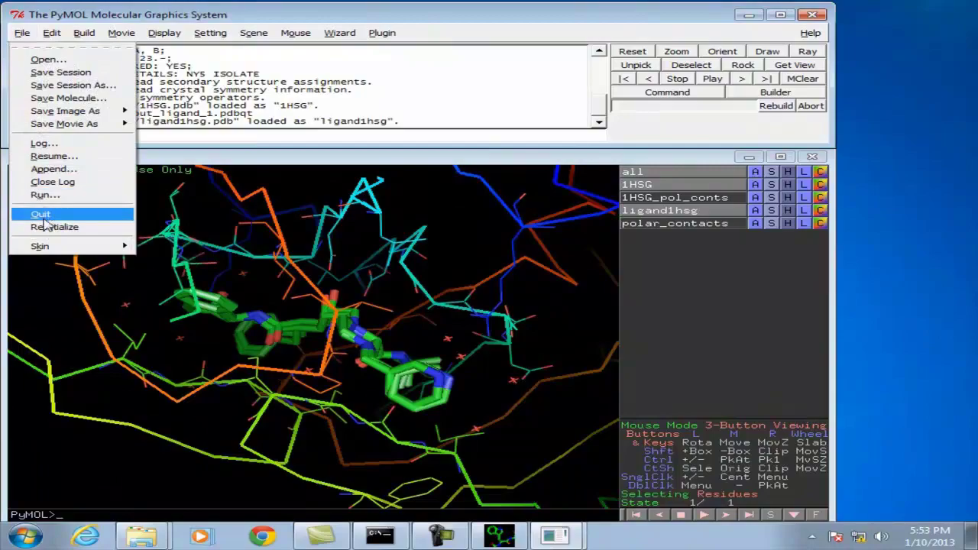
pyautogui.click(43, 216)
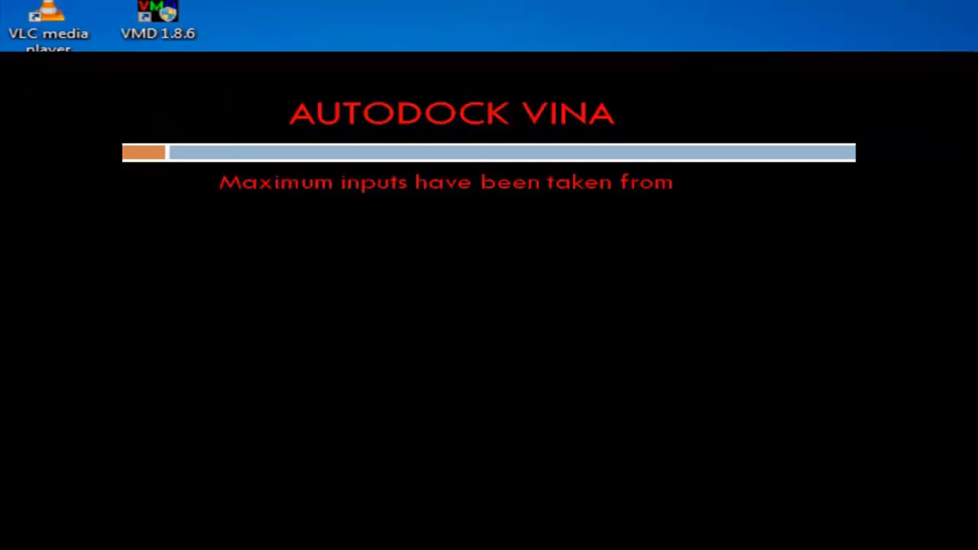